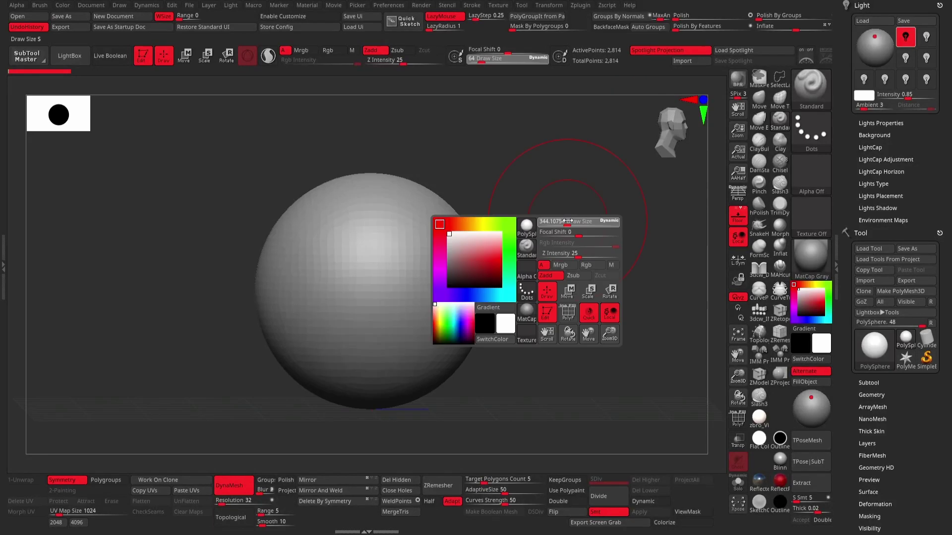
Pull the starting sphere into a soft egg-shaped head with the Move brush.
{"action": "key", "text": "b"}
{"action": "key", "text": "m"}
{"action": "key", "text": "v"}
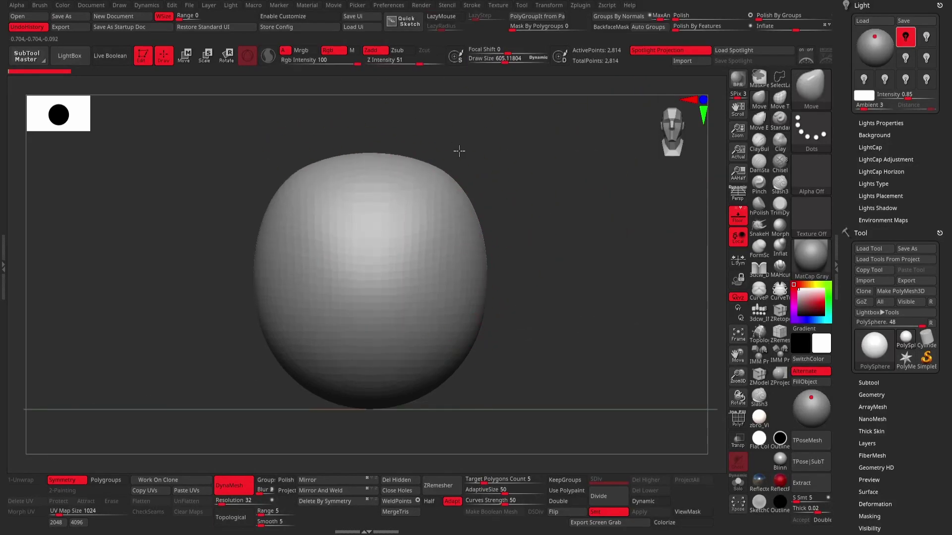
{"action": "left_click_drag", "start_coordinate": [447, 270], "coordinate": [341, 174]}
{"action": "left_click_drag", "start_coordinate": [342, 310], "coordinate": [707, 213]}
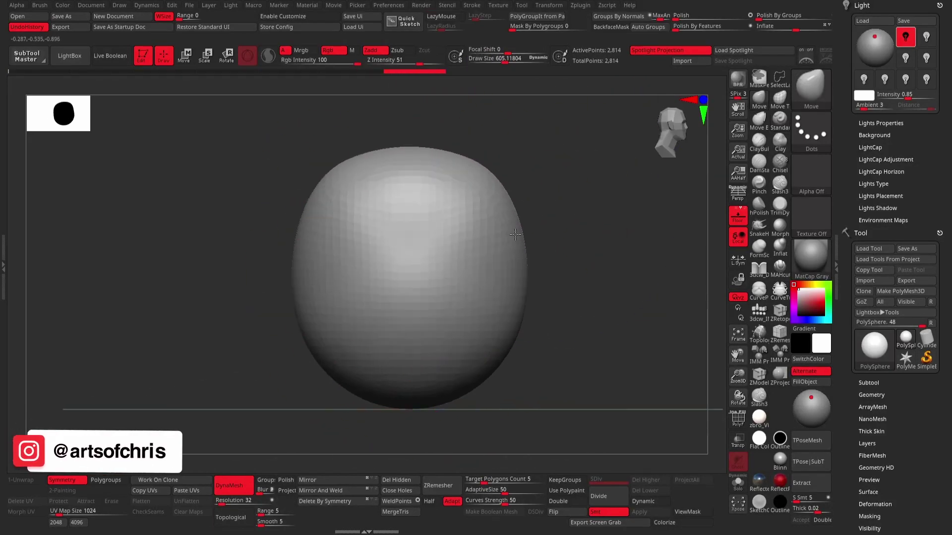
{"action": "key", "text": "w"}
{"action": "key", "text": "q"}
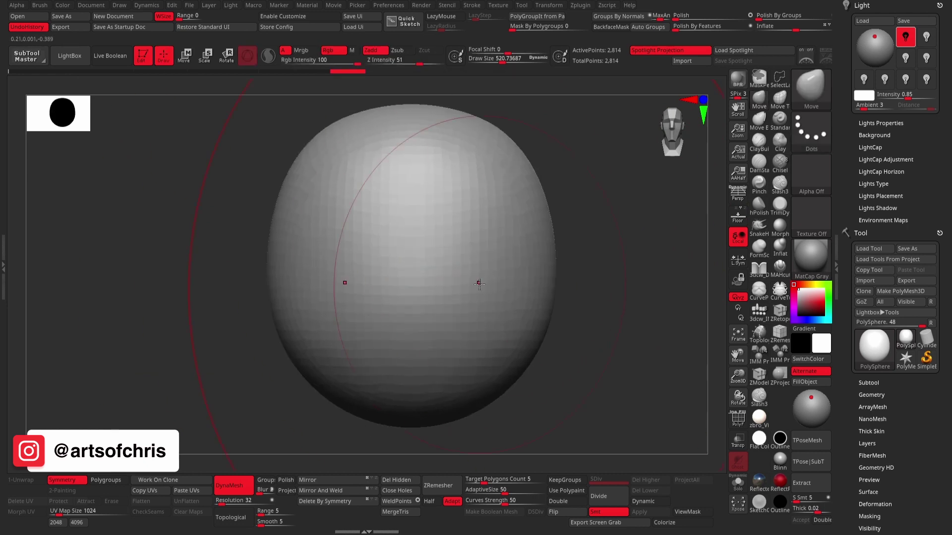
{"action": "left_click", "coordinate": [868, 383]}
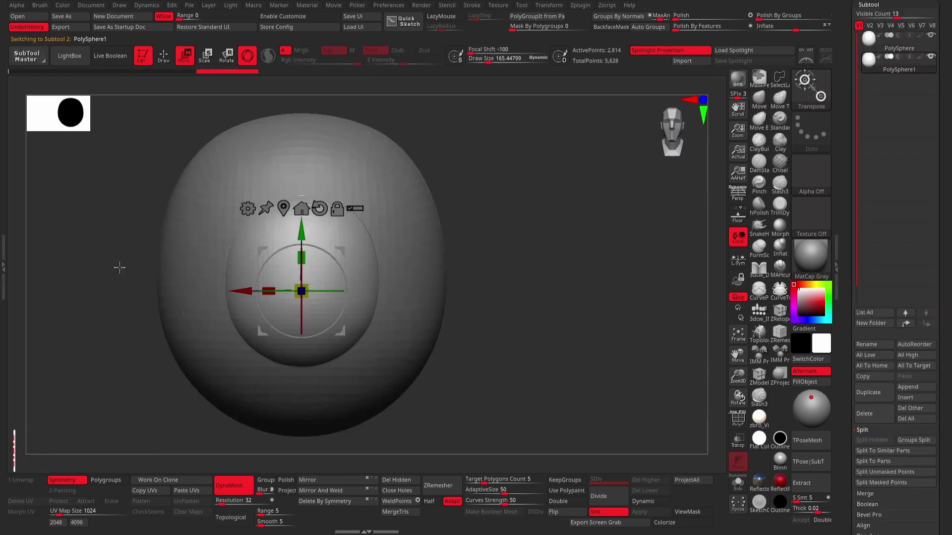
Mirror the second sphere across X into two rounded cheek lobes and orbit to check them.
{"action": "left_click", "coordinate": [339, 480]}
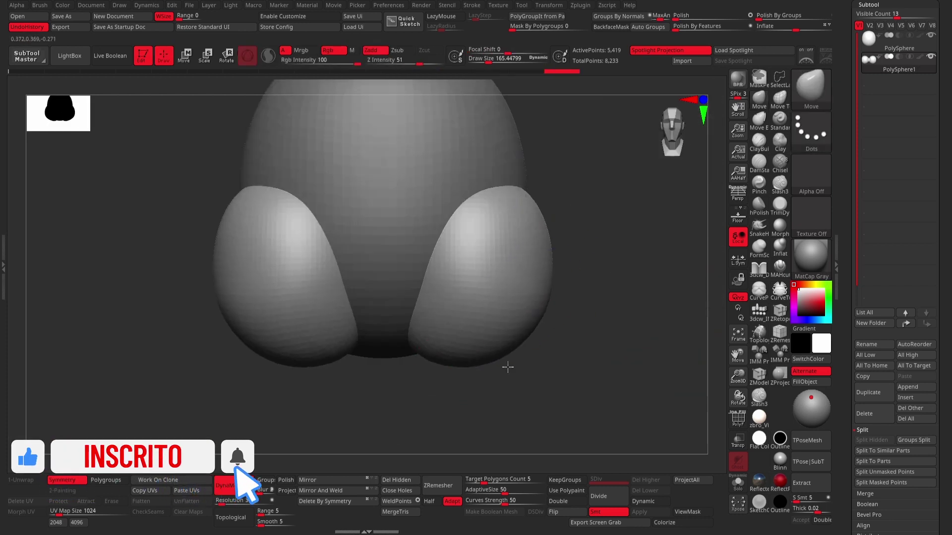
{"action": "mouse_move", "coordinate": [415, 299]}
{"action": "right_mouse_down"}
{"action": "mouse_move", "coordinate": [204, 310]}
{"action": "mouse_move", "coordinate": [558, 225]}
{"action": "right_mouse_up"}
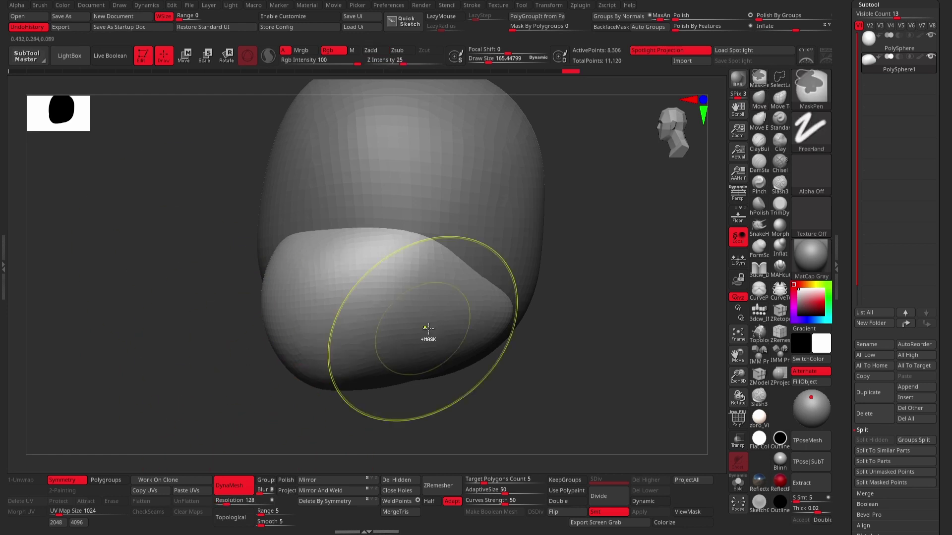
{"action": "mouse_move", "coordinate": [427, 328]}
{"action": "right_mouse_down"}
{"action": "mouse_move", "coordinate": [468, 221]}
{"action": "mouse_move", "coordinate": [510, 297]}
{"action": "mouse_move", "coordinate": [558, 221]}
{"action": "mouse_move", "coordinate": [548, 161]}
{"action": "mouse_move", "coordinate": [354, 226]}
{"action": "right_mouse_up"}
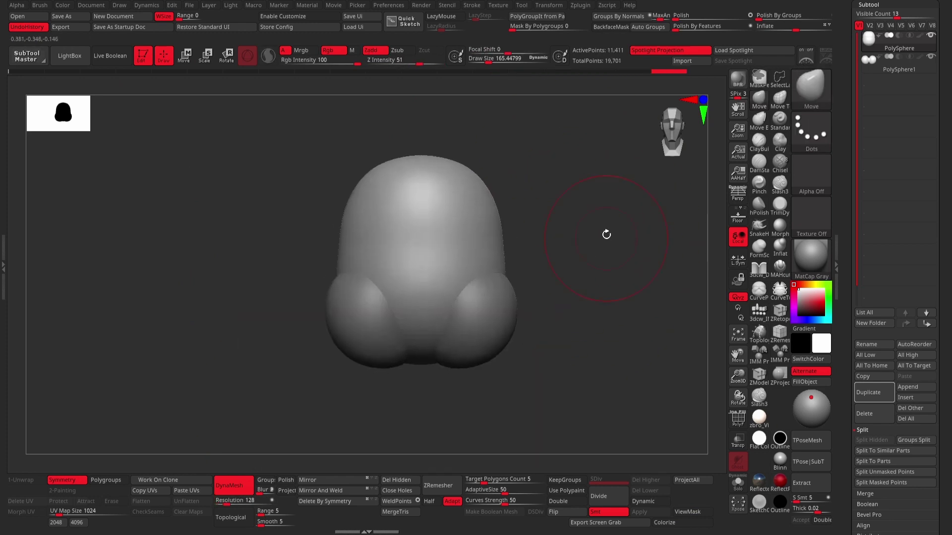
Insert a Sphere3D subtool and scale it down to eye size.
{"action": "left_click", "coordinate": [905, 397]}
{"action": "left_click", "coordinate": [615, 384]}
{"action": "key", "text": "w"}
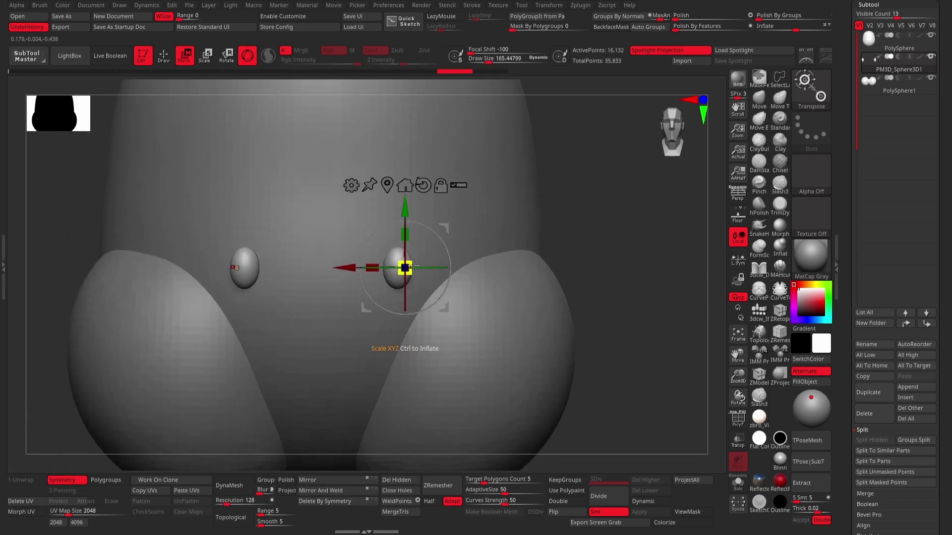
{"action": "left_click_drag", "start_coordinate": [454, 260], "coordinate": [494, 250]}
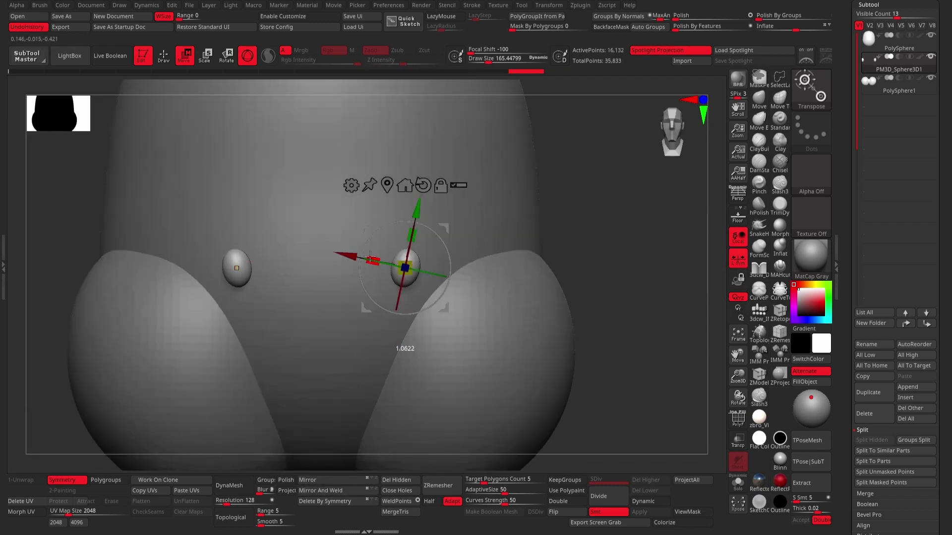
Place the mirrored eye spheres above the cheek lobes, then select the head and eye subtools.
{"action": "left_click", "coordinate": [166, 61]}
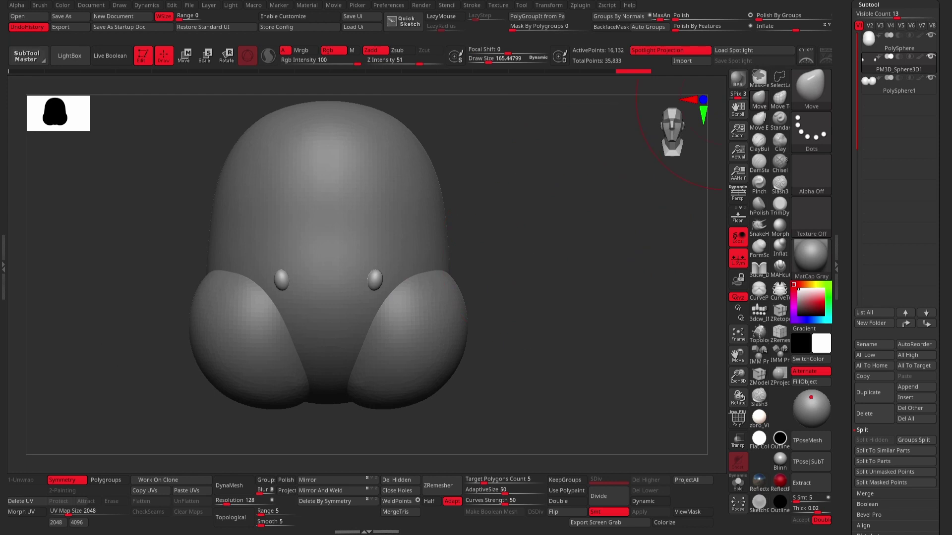
{"action": "left_click_drag", "start_coordinate": [525, 203], "coordinate": [551, 216]}
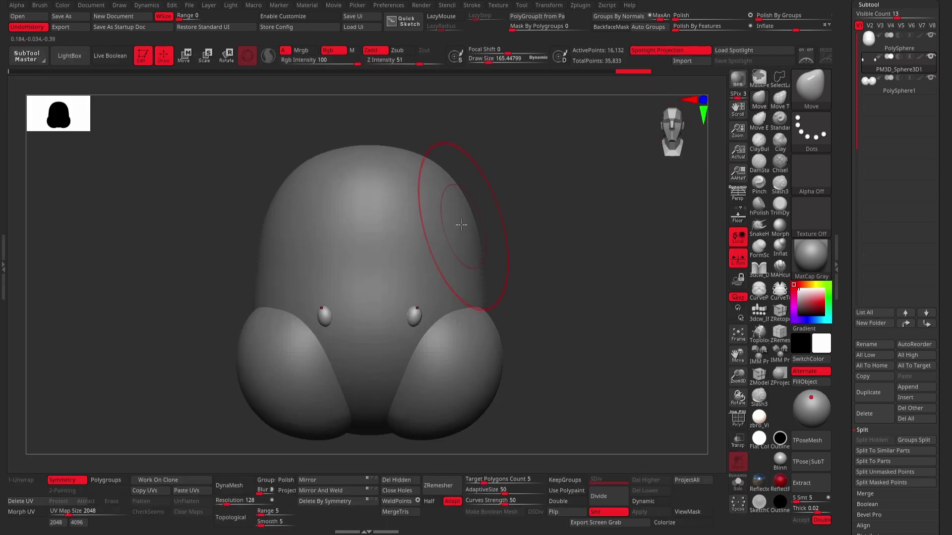
{"action": "left_click", "coordinate": [454, 190], "text": "alt"}
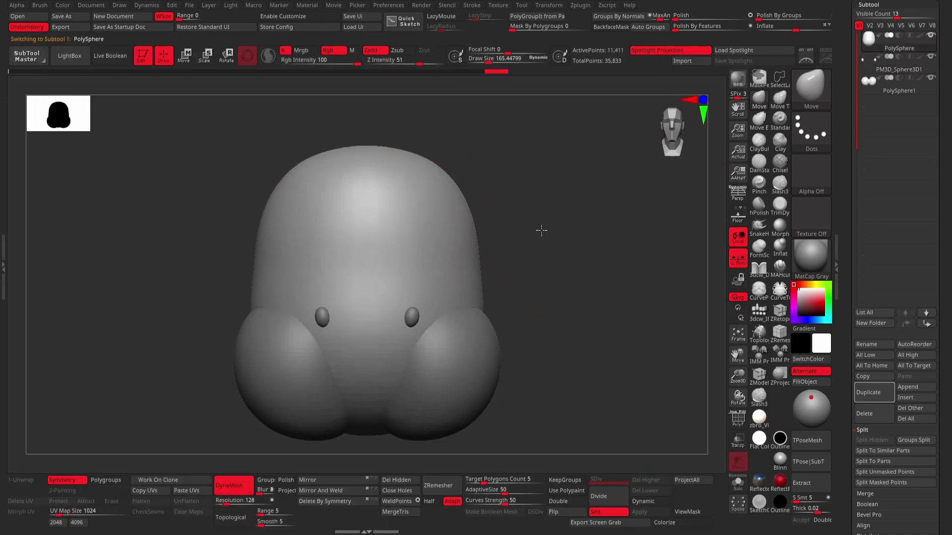
{"action": "left_click", "coordinate": [474, 356], "text": "alt"}
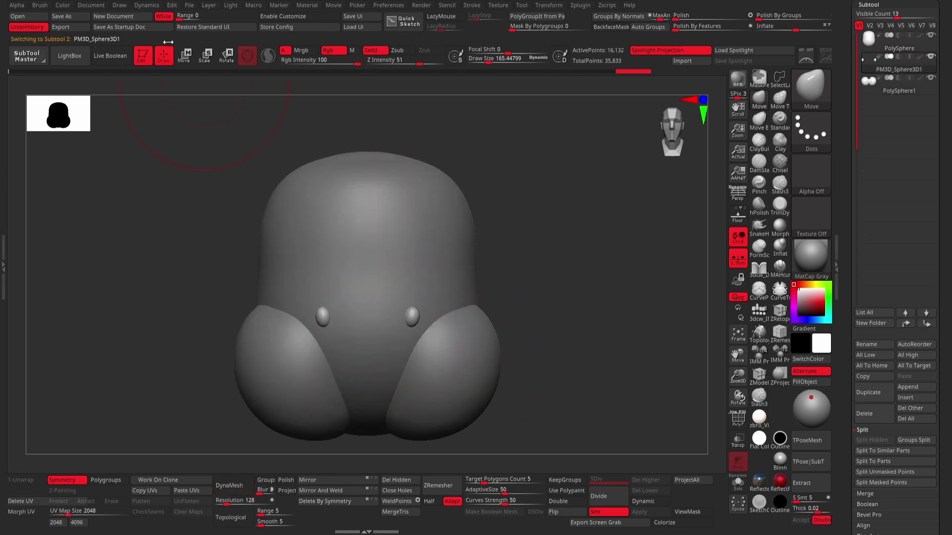
Shrink a Cylinder3D and bend it into tapered tusks mirrored over both cheeks.
{"action": "left_click", "coordinate": [376, 350], "text": "alt"}
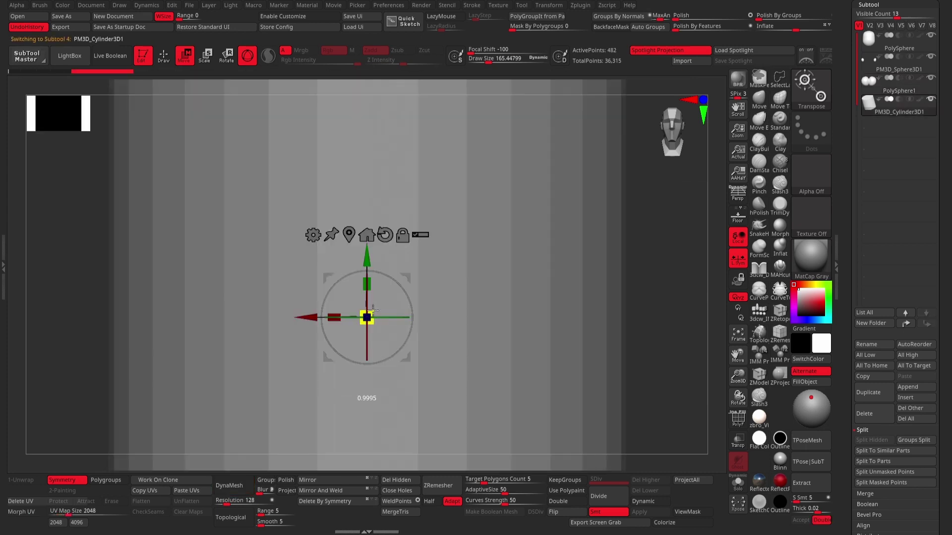
{"action": "left_click_drag", "start_coordinate": [391, 356], "coordinate": [424, 337]}
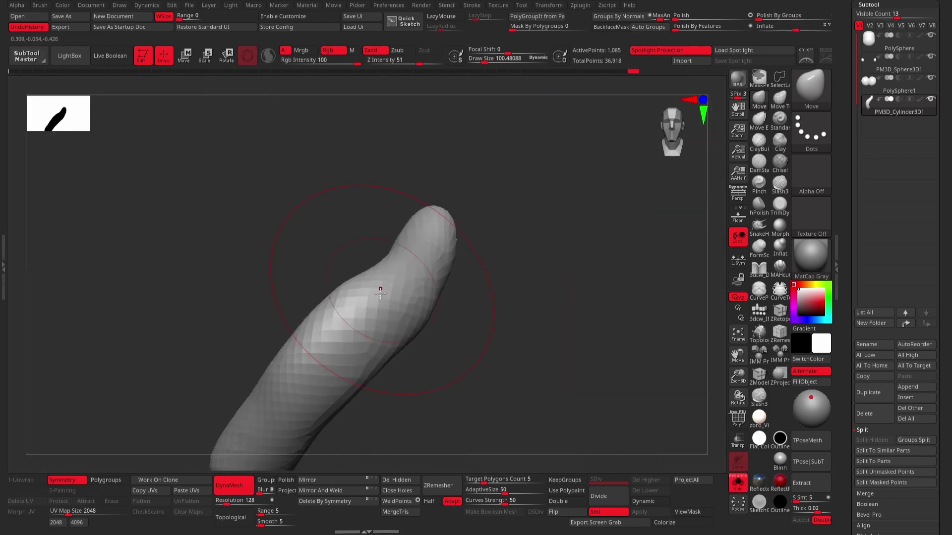
{"action": "key", "text": "space"}
{"action": "left_click_drag", "start_coordinate": [482, 243], "coordinate": [470, 243]}
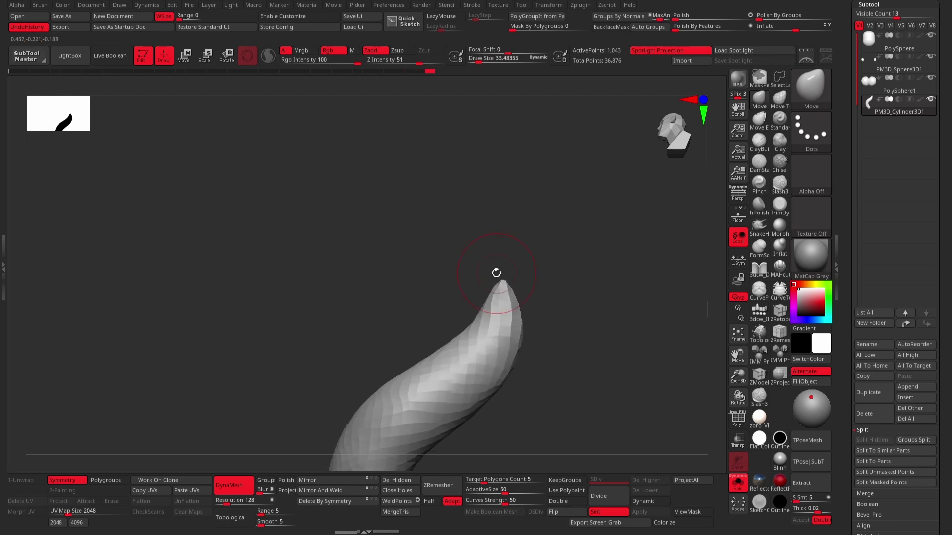
{"action": "key", "text": "space"}
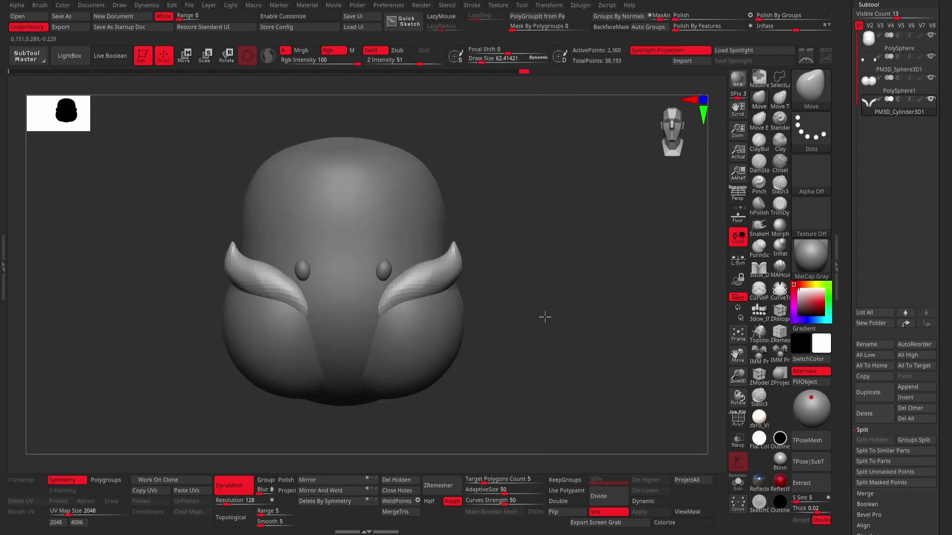
{"action": "left_click_drag", "start_coordinate": [580, 256], "coordinate": [577, 233]}
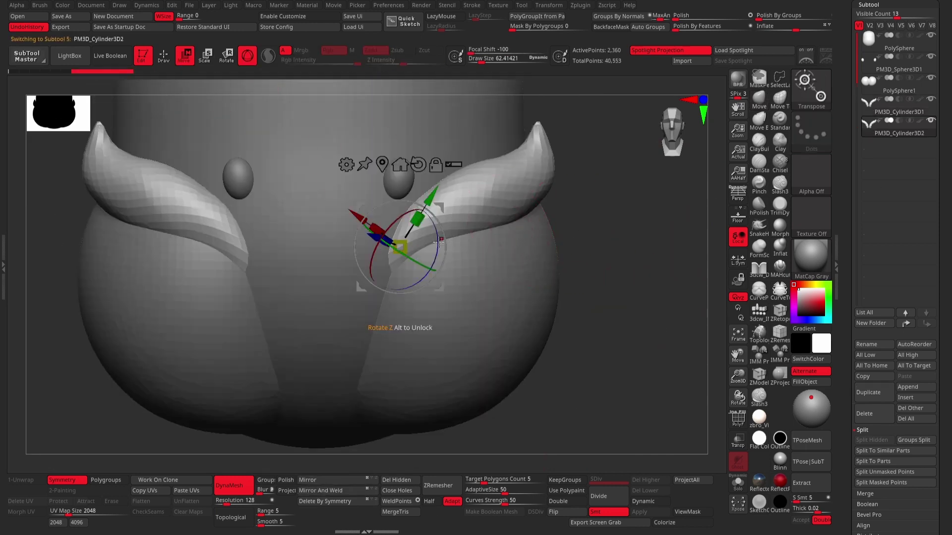
Shape the duplicated tusk into a lip and add a flat snout disc on the muzzle.
{"action": "left_click_drag", "start_coordinate": [440, 241], "coordinate": [324, 230]}
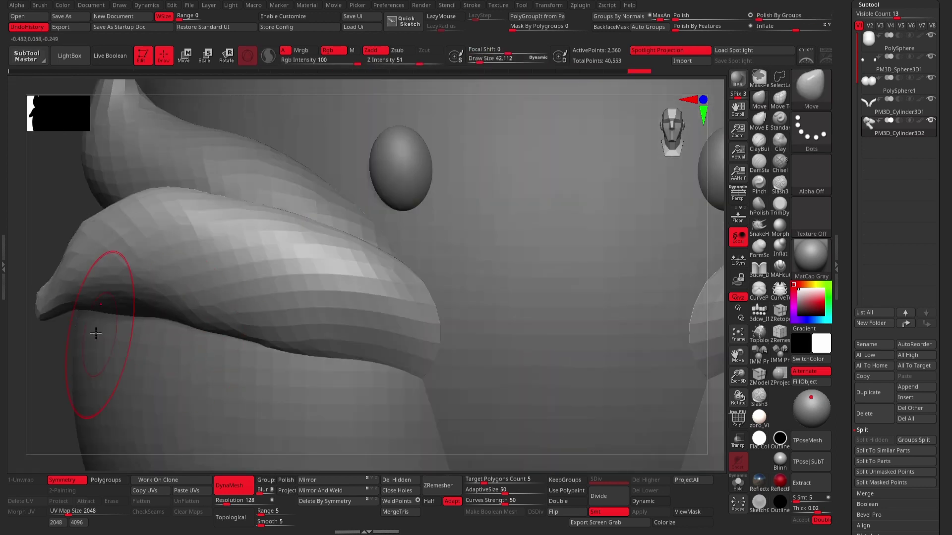
{"action": "right_click_drag", "start_coordinate": [95, 333], "coordinate": [284, 208]}
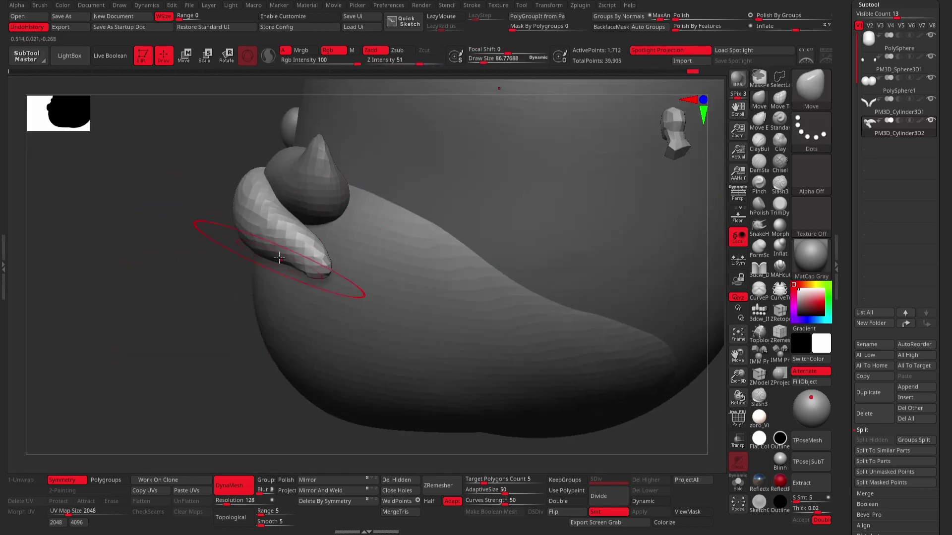
{"action": "right_click_drag", "start_coordinate": [284, 260], "coordinate": [426, 247]}
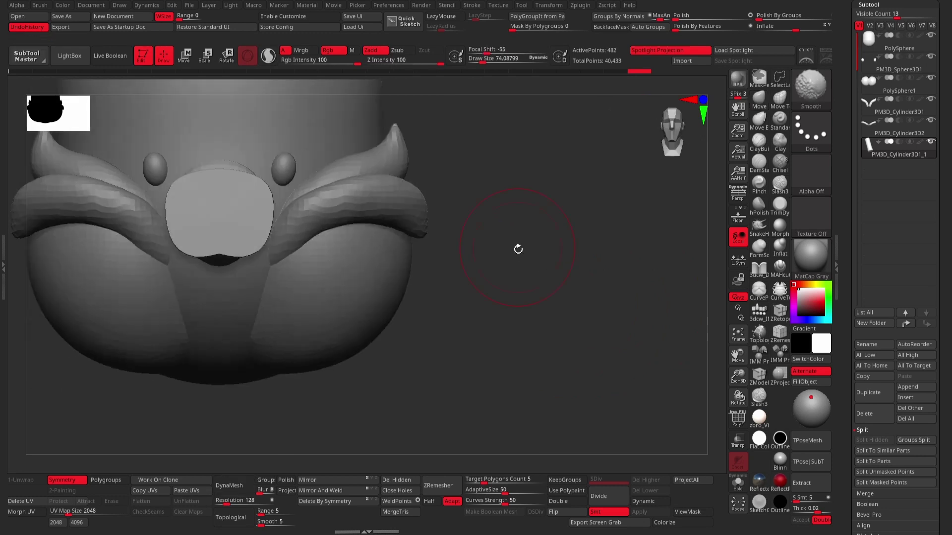
Insert a Sphere3D and bend it into an arc with the Gizmo Bend Arc deformer.
{"action": "left_click", "coordinate": [914, 398]}
{"action": "left_click", "coordinate": [615, 342]}
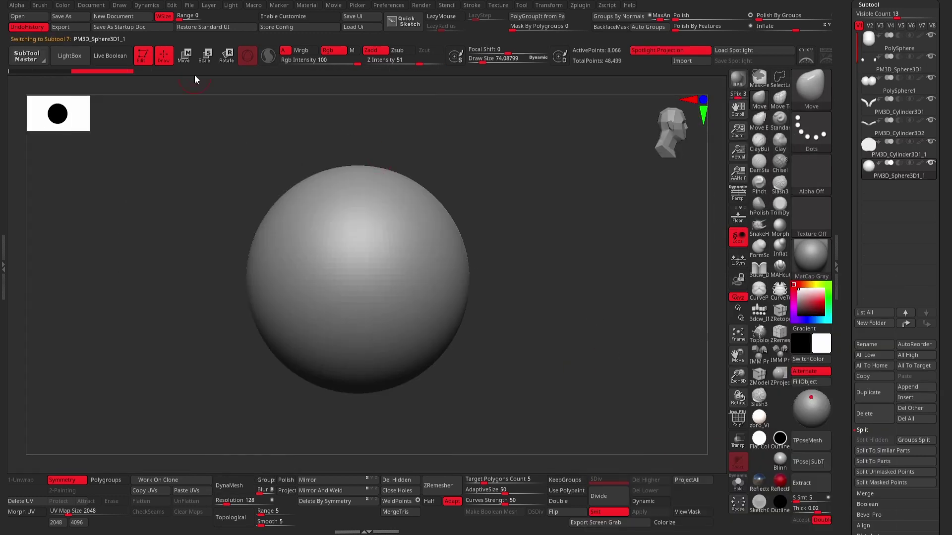
{"action": "key", "text": "w"}
{"action": "left_click", "coordinate": [341, 198]}
{"action": "left_click", "coordinate": [305, 223]}
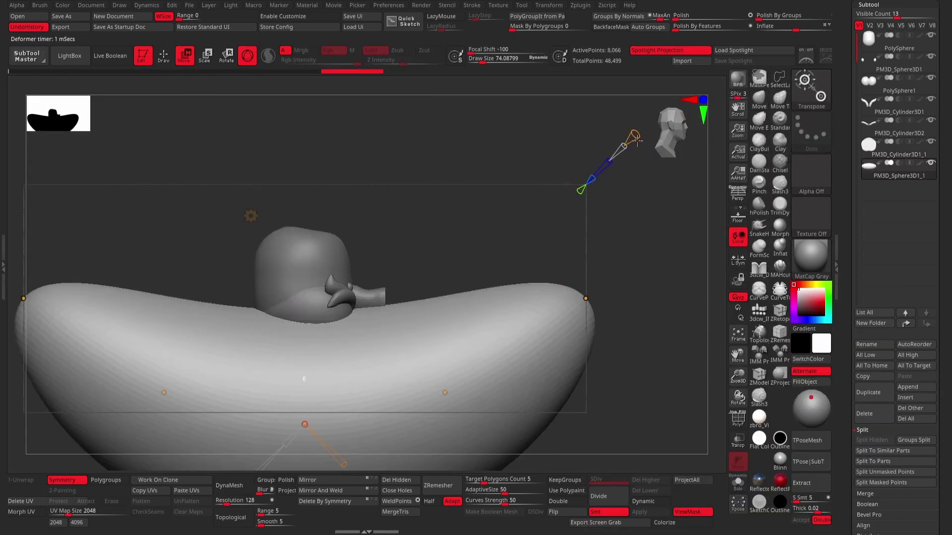
{"action": "left_click_drag", "start_coordinate": [357, 318], "coordinate": [480, 312]}
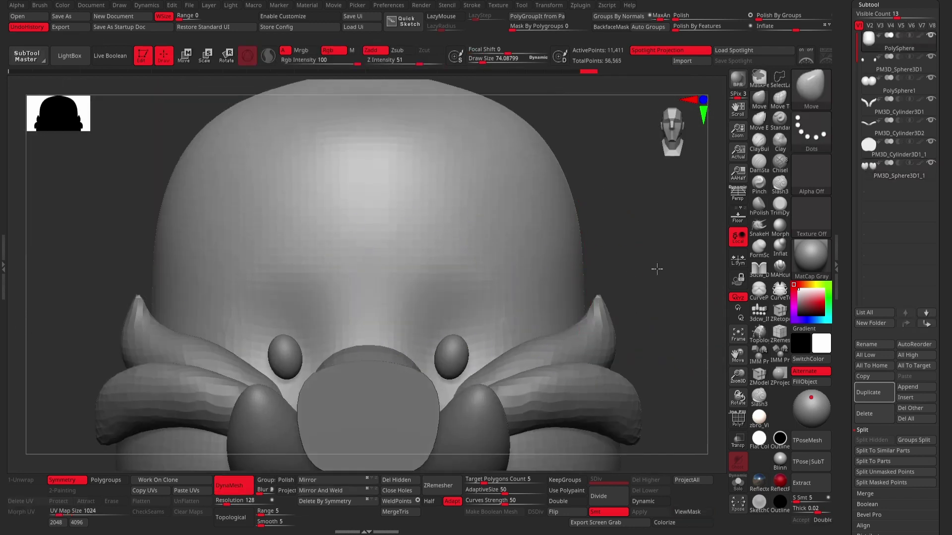
Shape and mirror the arched eyebrows above the eyes, then jump back in the undo history.
{"action": "left_click_drag", "start_coordinate": [657, 268], "coordinate": [473, 332]}
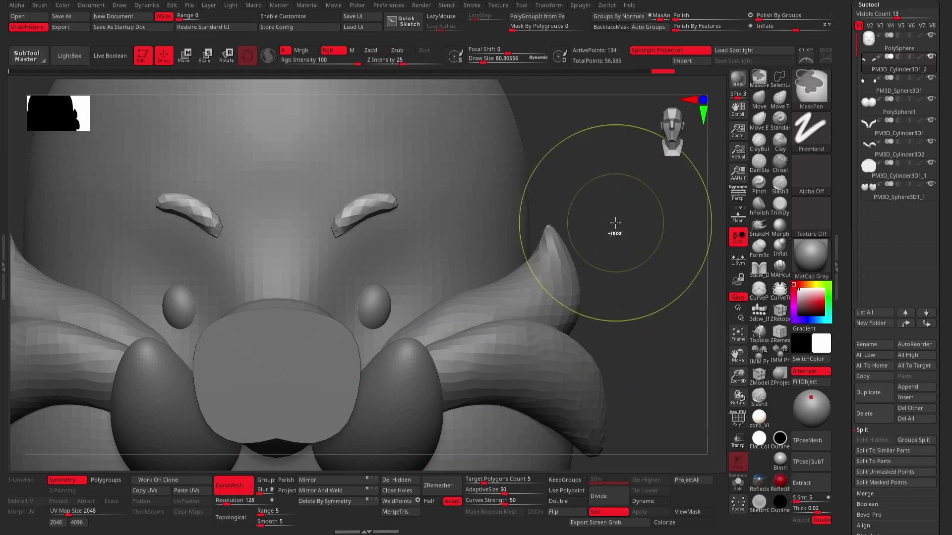
{"action": "key", "text": "ctrl+z"}
{"action": "left_click_drag", "start_coordinate": [542, 206], "coordinate": [555, 219]}
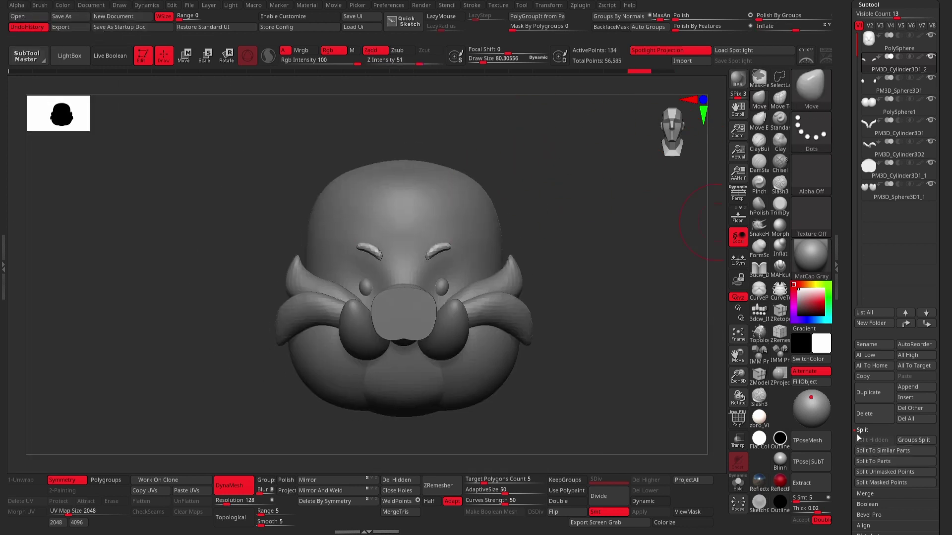
{"action": "left_click", "coordinate": [102, 71]}
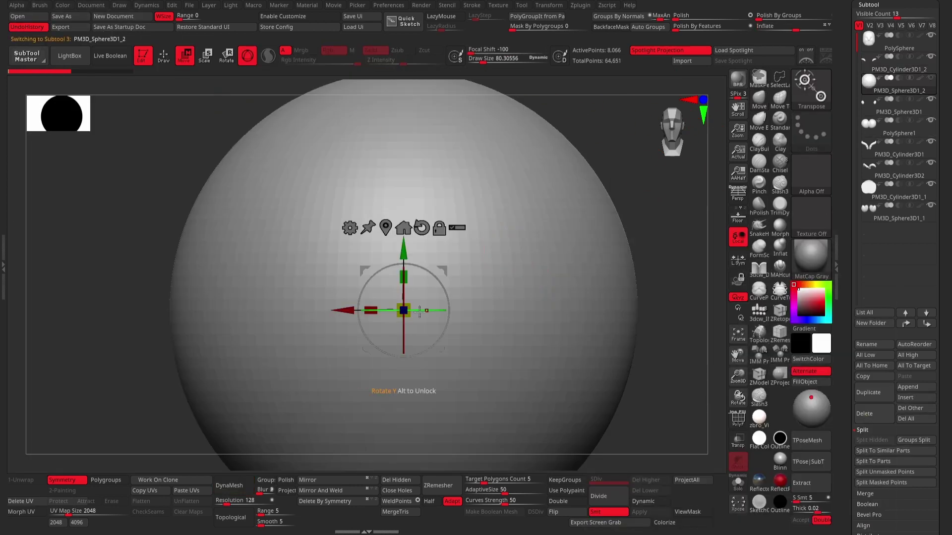
Scrub through the Undo History to replay the ear sculpting and placement.
{"action": "key", "text": "ctrl+shift+z"}
{"action": "key", "text": "ctrl+shift+z"}
{"action": "key", "text": "ctrl+shift+z"}
{"action": "key", "text": "ctrl+shift+z"}
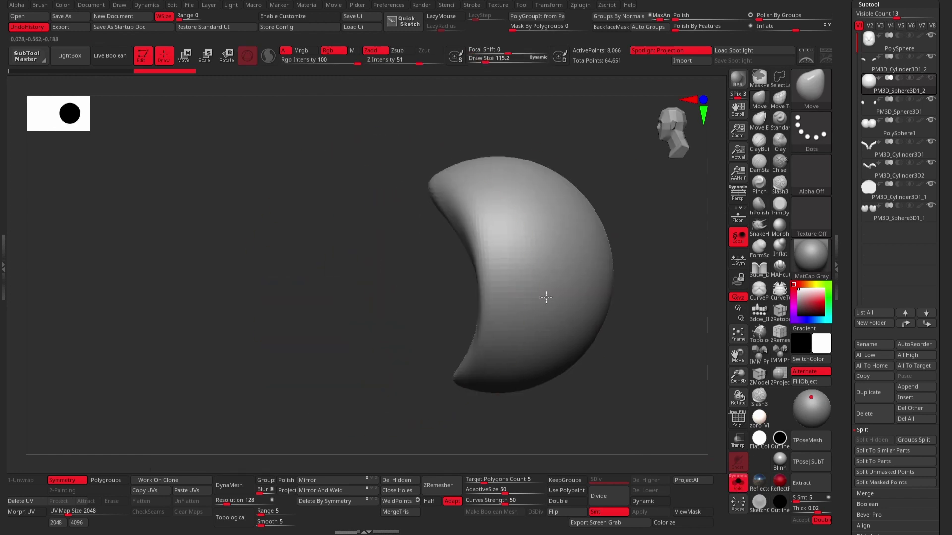
{"action": "key", "text": "ctrl+shift+z"}
{"action": "key", "text": "ctrl+shift+z"}
{"action": "key", "text": "ctrl+shift+z"}
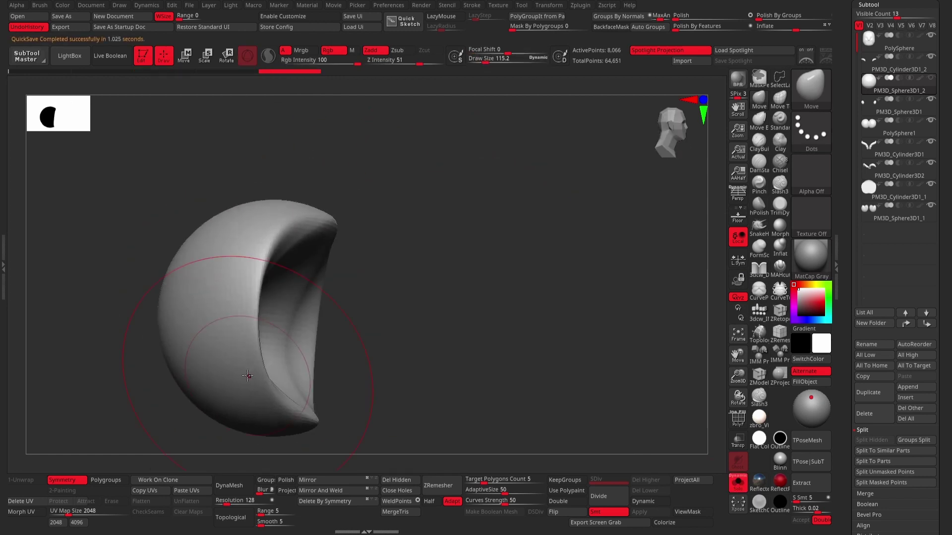
{"action": "key", "text": "ctrl+shift+z"}
{"action": "key", "text": "ctrl+shift+z"}
{"action": "key", "text": "ctrl+z"}
{"action": "key", "text": "ctrl+z"}
{"action": "key", "text": "ctrl+z"}
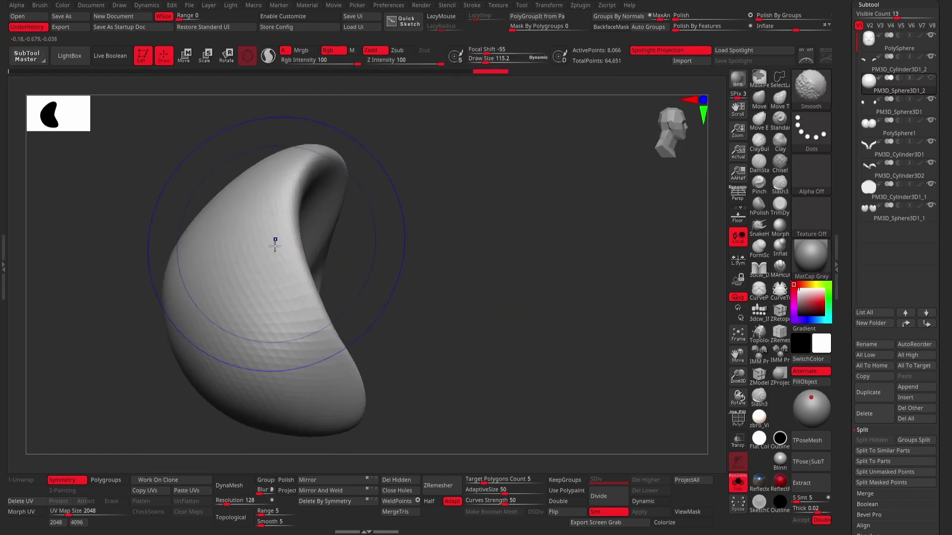
{"action": "key", "text": "ctrl+shift+z"}
{"action": "key", "text": "ctrl+shift+z"}
{"action": "key", "text": "ctrl+shift+z"}
{"action": "key", "text": "ctrl+shift+z"}
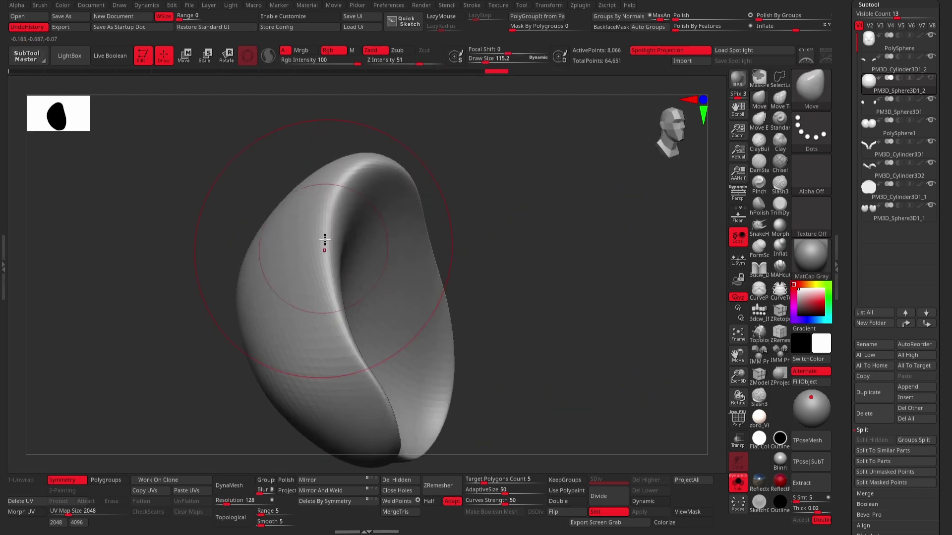
{"action": "key", "text": "ctrl+shift+z"}
{"action": "key", "text": "ctrl+shift+z"}
{"action": "key", "text": "ctrl+shift+z"}
{"action": "key", "text": "ctrl+shift+z"}
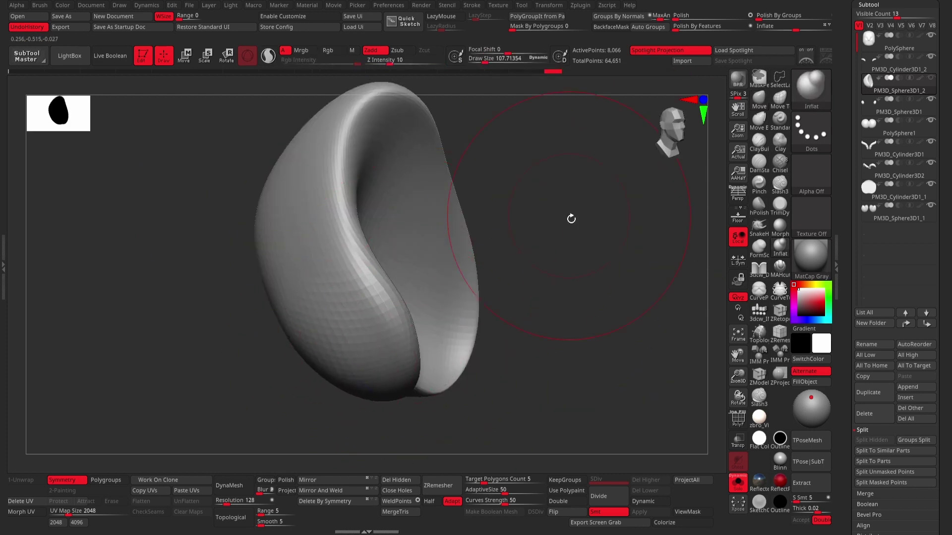
{"action": "key", "text": "ctrl+shift+z"}
{"action": "key", "text": "ctrl+shift+z"}
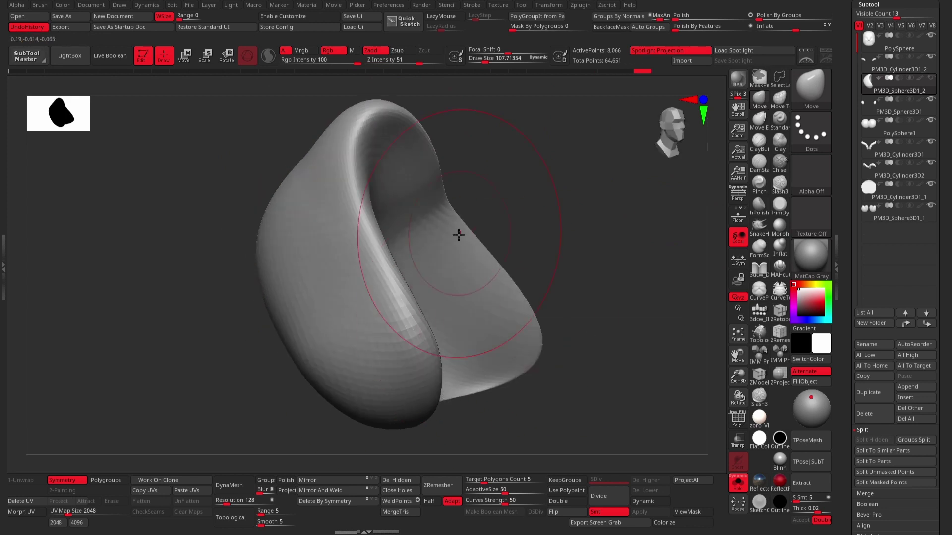
{"action": "key", "text": "ctrl+shift+z"}
{"action": "key", "text": "ctrl+shift+z"}
{"action": "key", "text": "ctrl+shift+z"}
{"action": "key", "text": "ctrl+shift+z"}
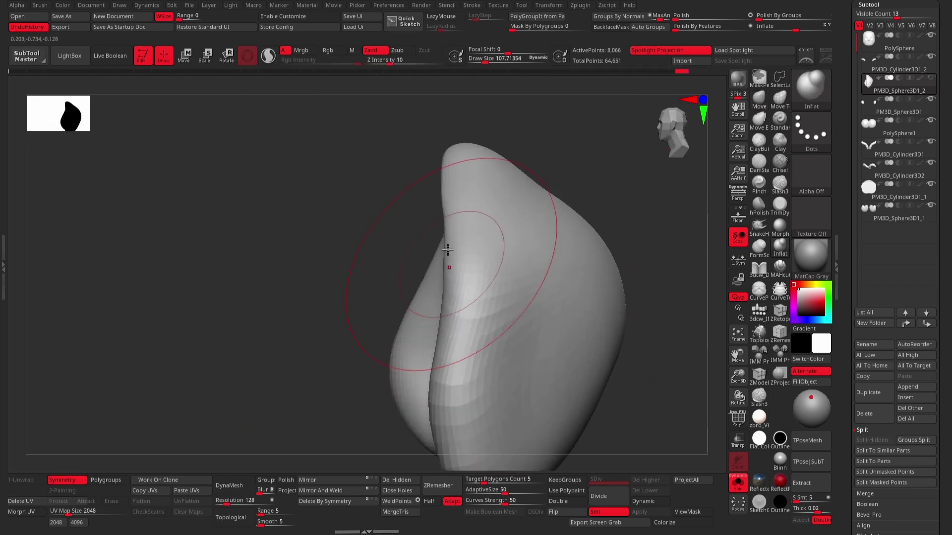
{"action": "key", "text": "ctrl+shift+z"}
{"action": "key", "text": "ctrl+shift+z"}
{"action": "key", "text": "ctrl+shift+z"}
{"action": "key", "text": "ctrl+shift+z"}
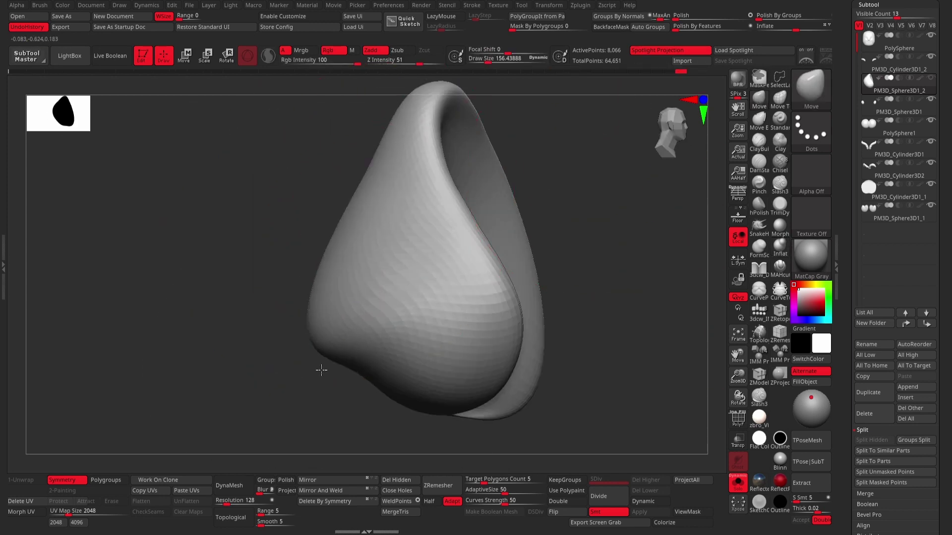
{"action": "key", "text": "ctrl+z"}
{"action": "key", "text": "ctrl+shift+z"}
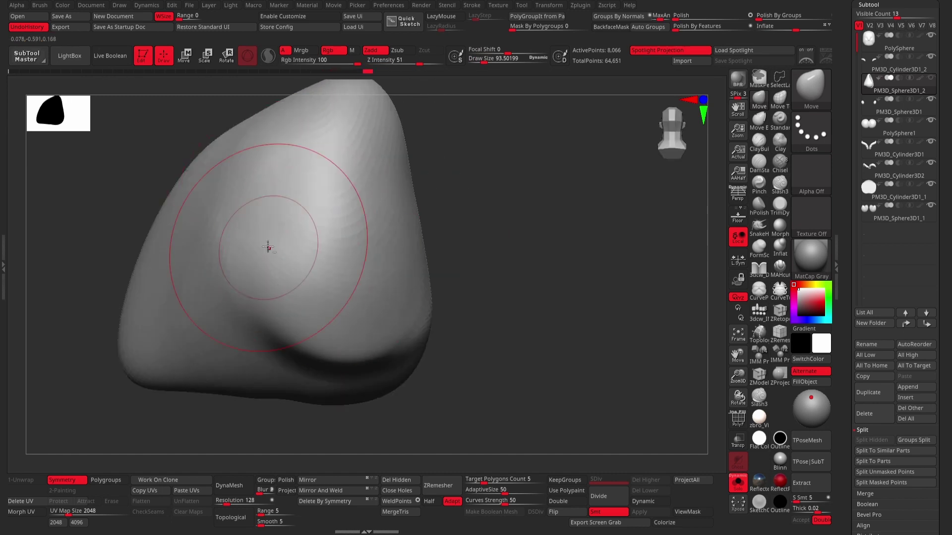
{"action": "key", "text": "ctrl+shift+z"}
{"action": "key", "text": "ctrl+shift+z"}
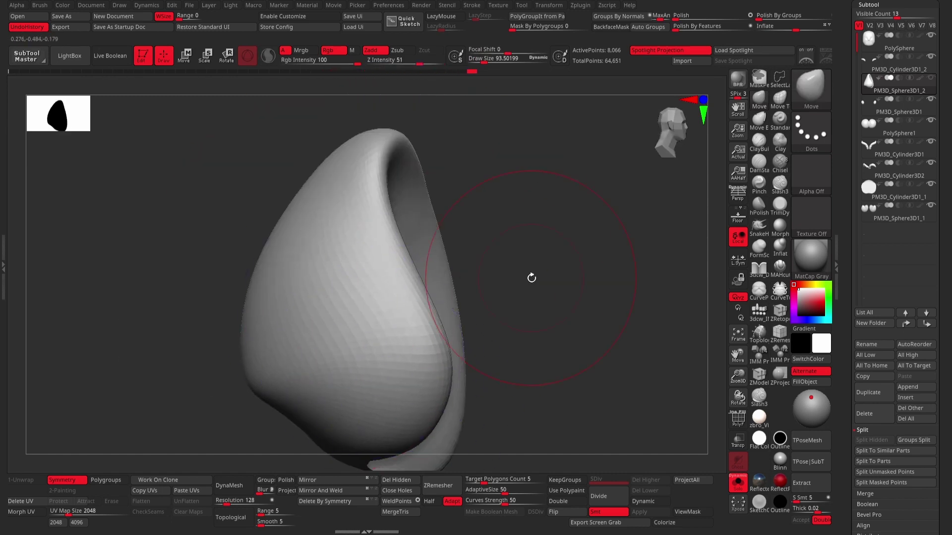
{"action": "key", "text": "ctrl+shift+z"}
{"action": "key", "text": "ctrl+shift+z"}
{"action": "key", "text": "ctrl+shift+z"}
{"action": "key", "text": "ctrl+shift+z"}
{"action": "key", "text": "ctrl+shift+z"}
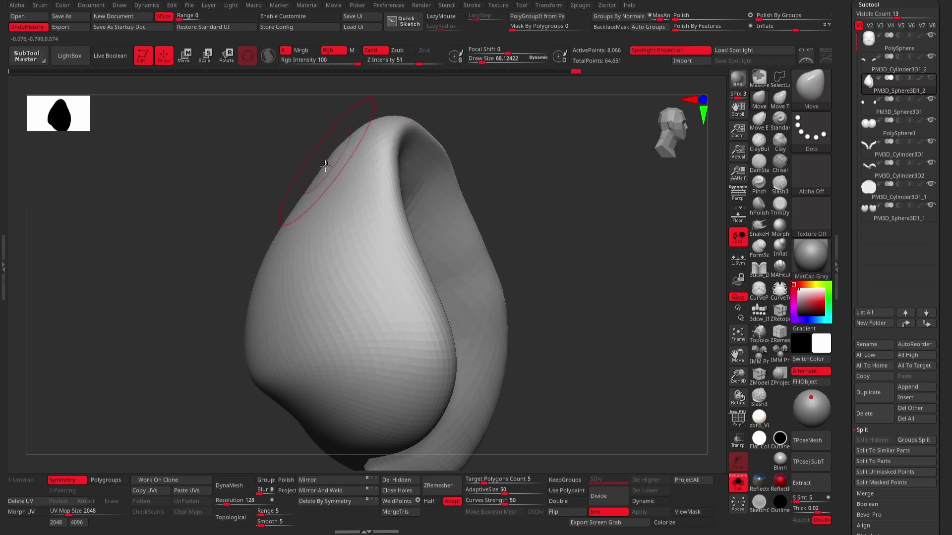
{"action": "key", "text": "ctrl+shift+z"}
{"action": "key", "text": "ctrl+shift+z"}
{"action": "key", "text": "ctrl+z"}
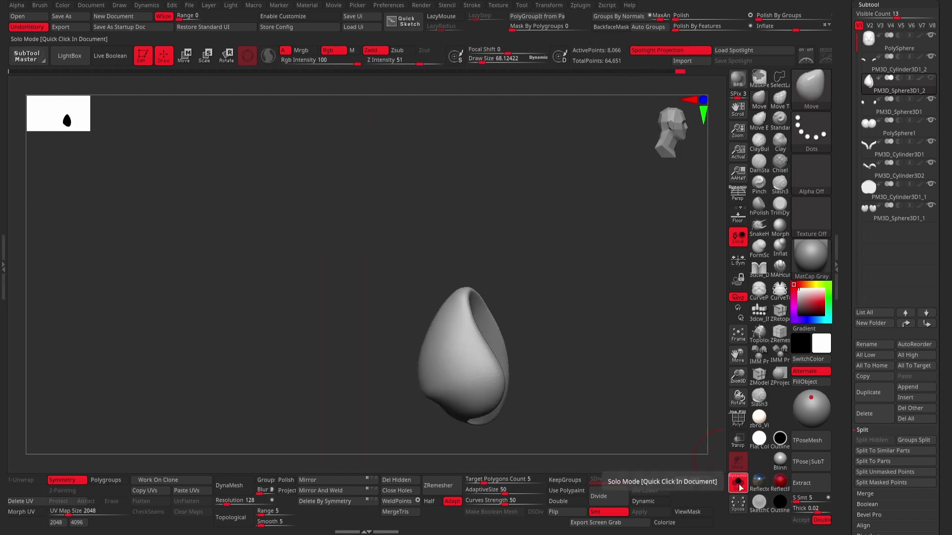
{"action": "key", "text": "ctrl+z"}
{"action": "key", "text": "ctrl+z"}
{"action": "key", "text": "ctrl+z"}
{"action": "key", "text": "ctrl+shift+z"}
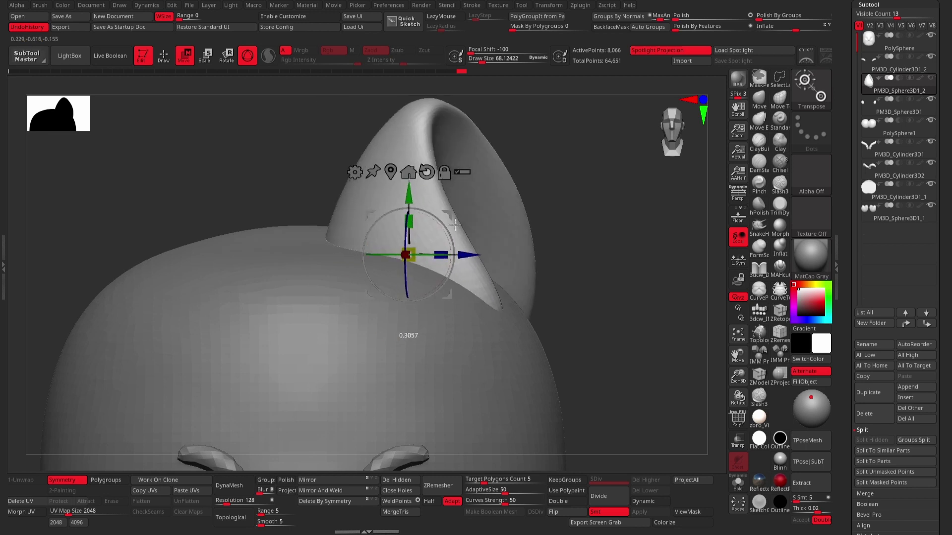
{"action": "key", "text": "ctrl+shift+z"}
{"action": "key", "text": "ctrl+shift+z"}
{"action": "key", "text": "ctrl+shift+z"}
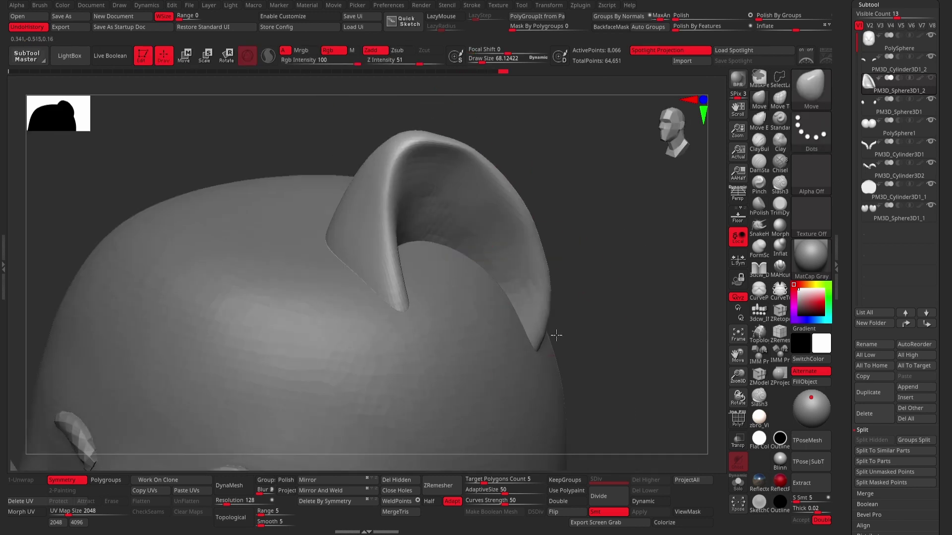
{"action": "key", "text": "ctrl+shift+z"}
{"action": "key", "text": "ctrl+shift+z"}
{"action": "key", "text": "ctrl+shift+z"}
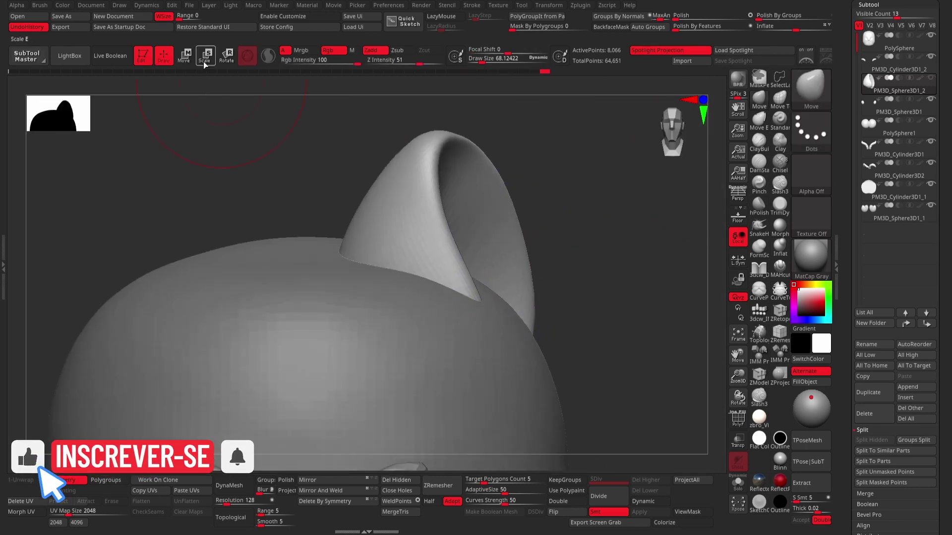
{"action": "key", "text": "ctrl+shift+z"}
{"action": "key", "text": "ctrl+shift+z"}
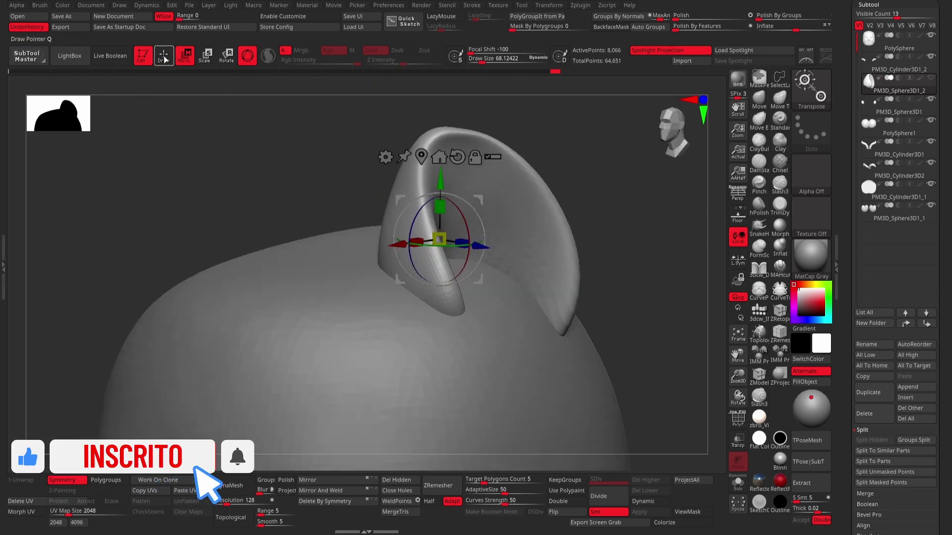
{"action": "key", "text": "ctrl+shift+z"}
{"action": "key", "text": "ctrl+shift+z"}
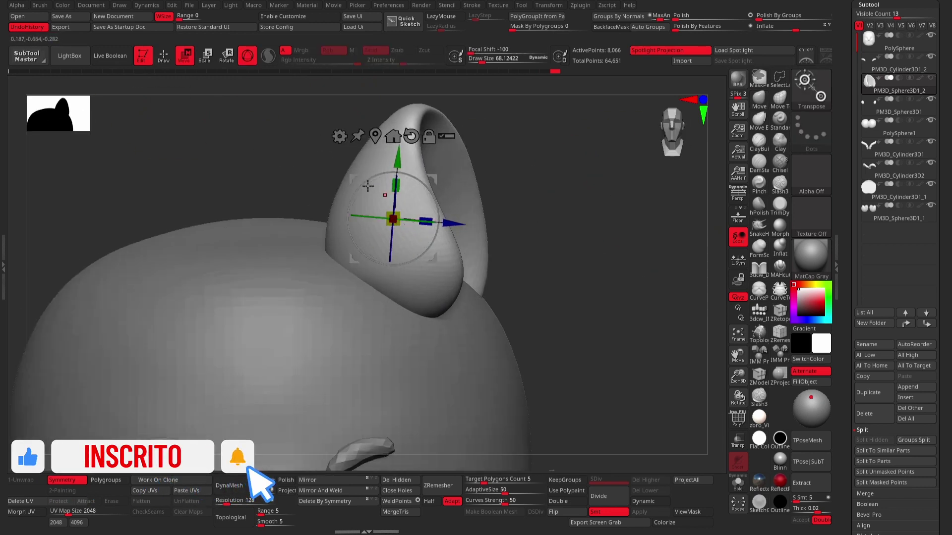
Soften the brush falloff and check the mirrored cone-shaped ears from several angles.
{"action": "key", "text": "q"}
{"action": "key", "text": "space"}
{"action": "left_click_drag", "start_coordinate": [337, 207], "coordinate": [346, 207]}
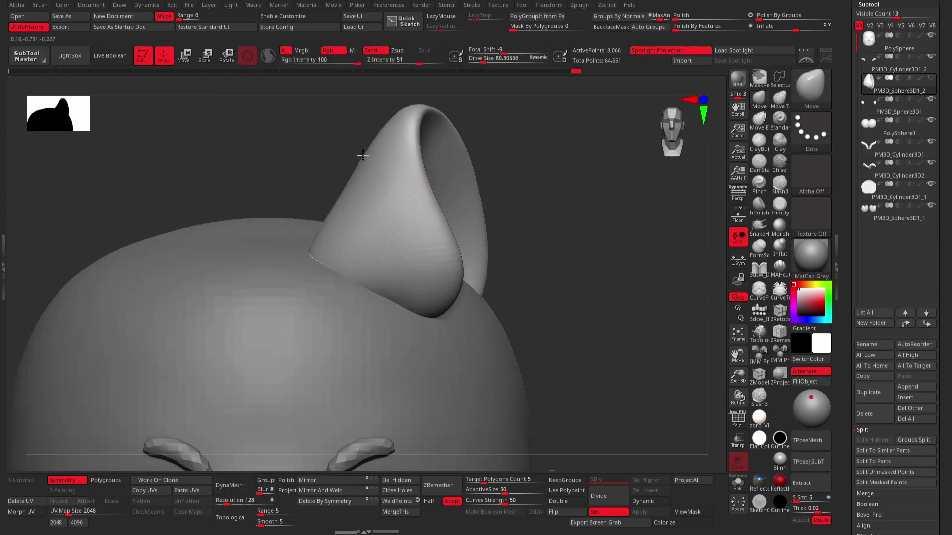
{"action": "right_click_drag", "start_coordinate": [377, 300], "coordinate": [374, 224]}
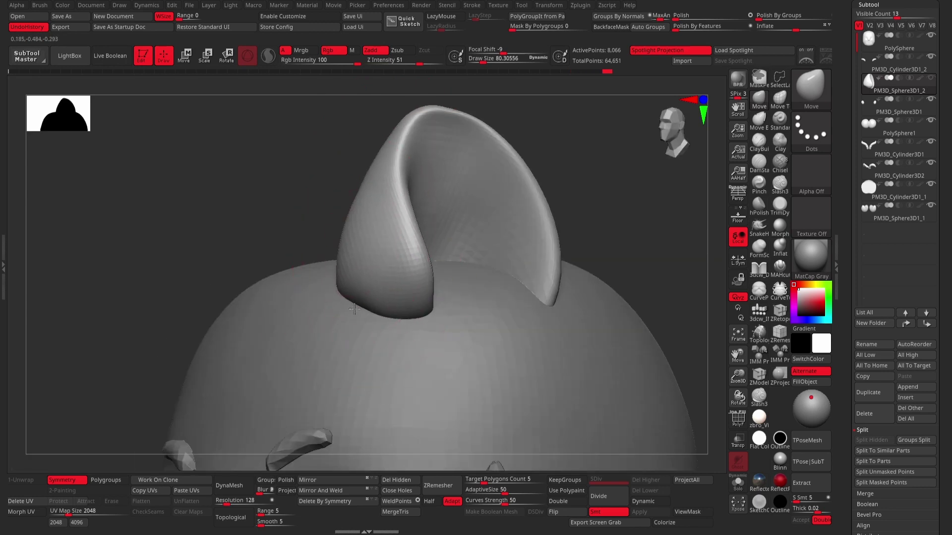
{"action": "mouse_move", "coordinate": [353, 309]}
{"action": "right_mouse_down"}
{"action": "mouse_move", "coordinate": [365, 153]}
{"action": "mouse_move", "coordinate": [453, 241]}
{"action": "right_mouse_up"}
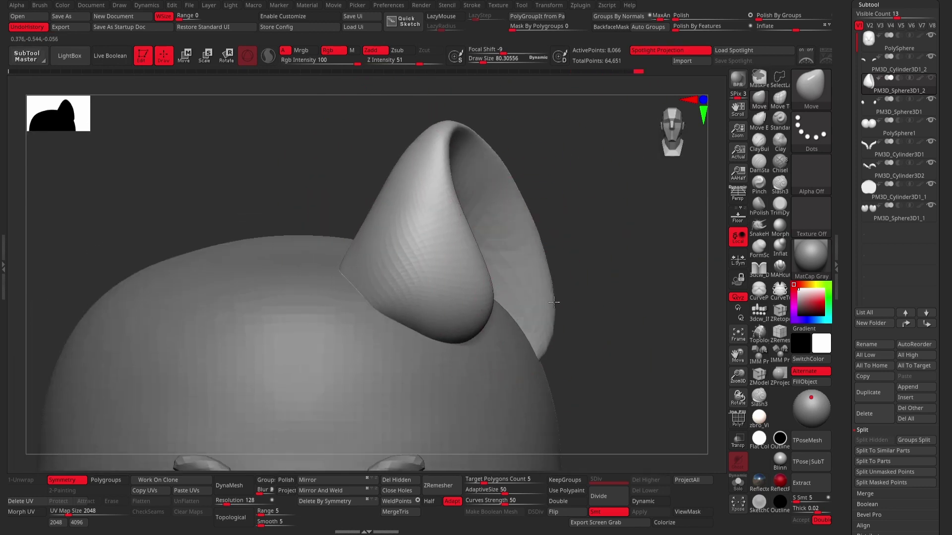
{"action": "mouse_move", "coordinate": [503, 218]}
{"action": "right_mouse_down", "text": "shift"}
{"action": "mouse_move", "coordinate": [598, 281]}
{"action": "mouse_move", "coordinate": [569, 186]}
{"action": "right_mouse_up", "text": "shift"}
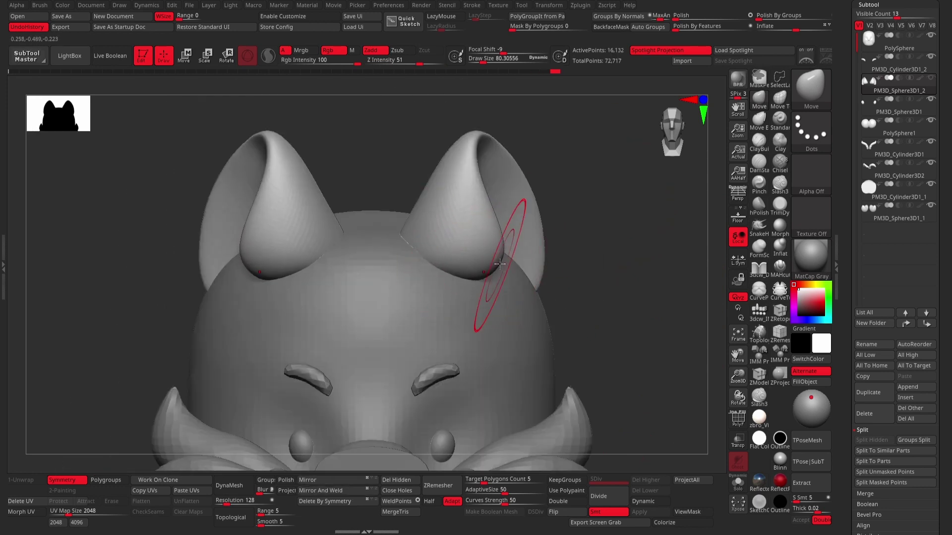
{"action": "left_click_drag", "start_coordinate": [500, 218], "coordinate": [513, 192]}
Cycle through the head, ear and snout subtools while orbiting around the head.
{"action": "right_click_drag", "start_coordinate": [632, 233], "coordinate": [711, 115]}
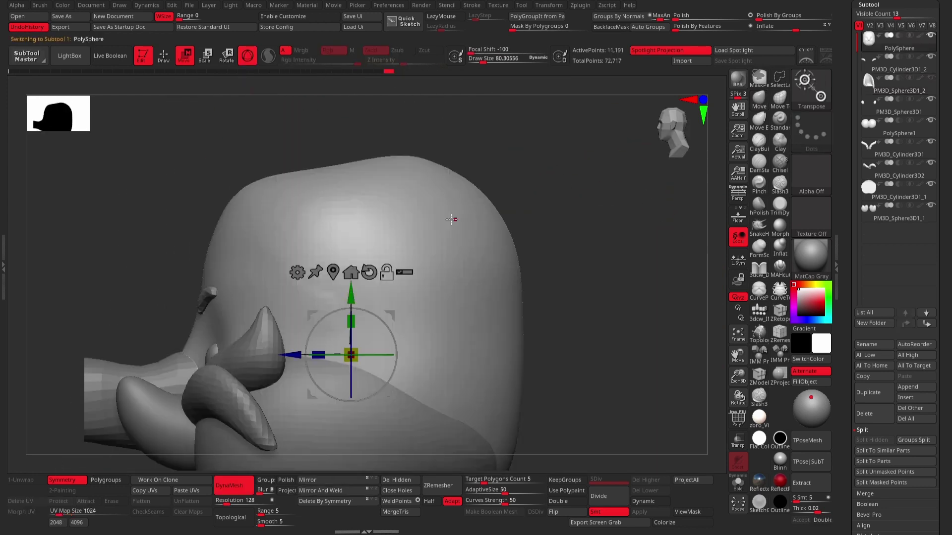
{"action": "left_click", "coordinate": [464, 193], "text": "alt"}
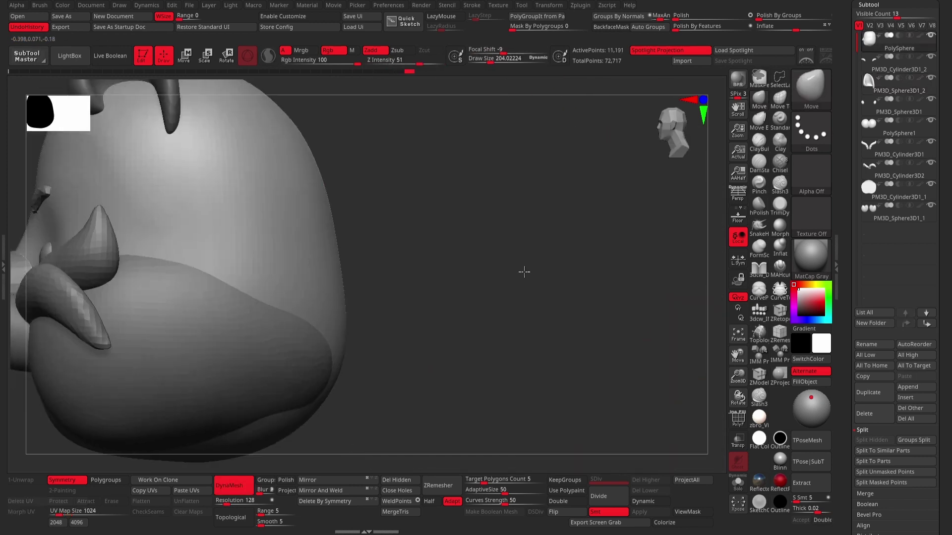
{"action": "mouse_move", "coordinate": [480, 294]}
{"action": "right_mouse_down"}
{"action": "mouse_move", "coordinate": [409, 301]}
{"action": "mouse_move", "coordinate": [484, 263]}
{"action": "mouse_move", "coordinate": [406, 308]}
{"action": "right_mouse_up"}
{"action": "left_click", "coordinate": [409, 302], "text": "alt"}
{"action": "key", "text": "space"}
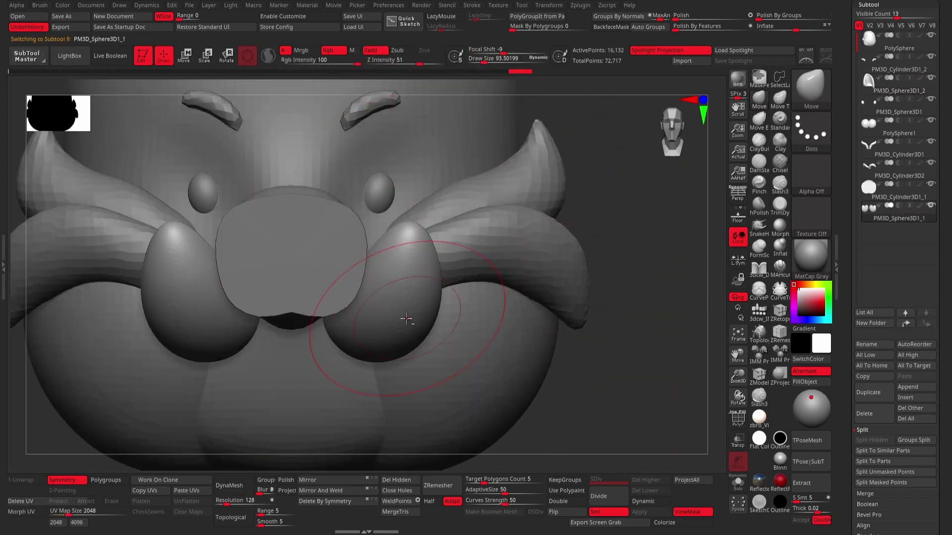
{"action": "left_click", "coordinate": [412, 340], "text": "alt"}
{"action": "right_click_drag", "start_coordinate": [412, 339], "coordinate": [457, 332]}
{"action": "key", "text": "f"}
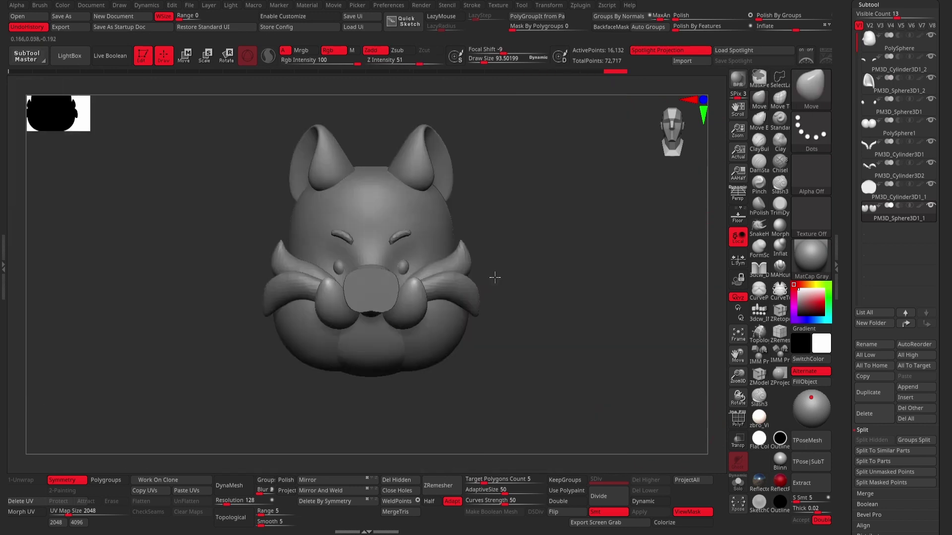
{"action": "mouse_move", "coordinate": [493, 276]}
{"action": "right_mouse_down"}
{"action": "mouse_move", "coordinate": [436, 267]}
{"action": "mouse_move", "coordinate": [347, 213]}
{"action": "mouse_move", "coordinate": [361, 238]}
{"action": "mouse_move", "coordinate": [601, 233]}
{"action": "mouse_move", "coordinate": [351, 294]}
{"action": "mouse_move", "coordinate": [521, 374]}
{"action": "mouse_move", "coordinate": [319, 272]}
{"action": "mouse_move", "coordinate": [402, 218]}
{"action": "right_mouse_up"}
Smooth and inflate the ears into fuller rounded shapes, then reselect the head sphere.
{"action": "left_click", "coordinate": [360, 238], "text": "alt"}
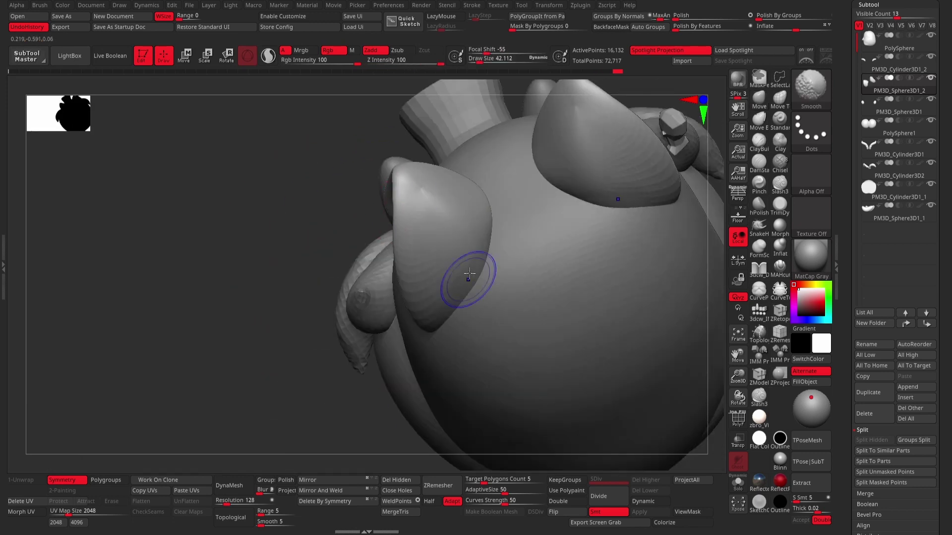
{"action": "mouse_move", "coordinate": [469, 273]}
{"action": "right_mouse_down"}
{"action": "mouse_move", "coordinate": [586, 240]}
{"action": "mouse_move", "coordinate": [463, 201]}
{"action": "mouse_move", "coordinate": [509, 212]}
{"action": "right_mouse_up"}
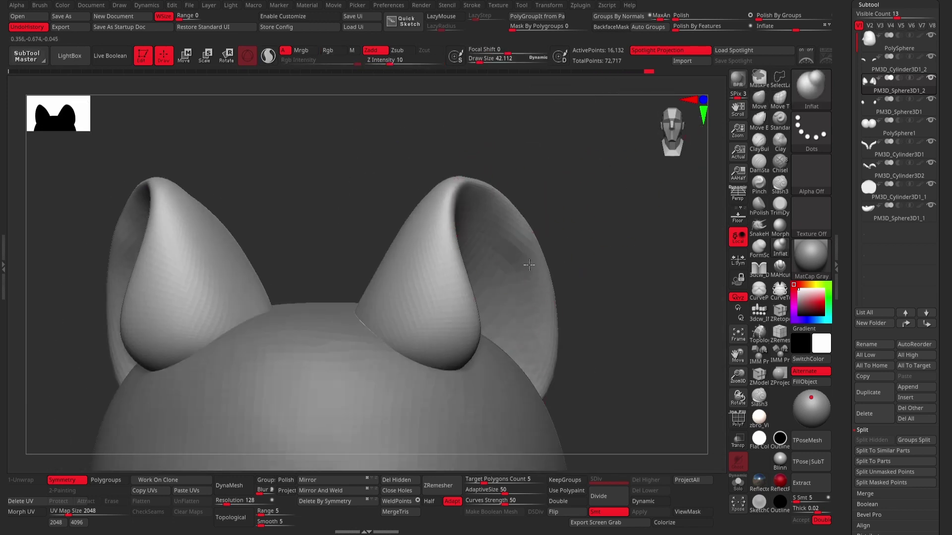
{"action": "mouse_move", "coordinate": [529, 265]}
{"action": "right_mouse_down"}
{"action": "mouse_move", "coordinate": [465, 179]}
{"action": "mouse_move", "coordinate": [444, 243]}
{"action": "mouse_move", "coordinate": [716, 297]}
{"action": "mouse_move", "coordinate": [584, 223]}
{"action": "right_mouse_up"}
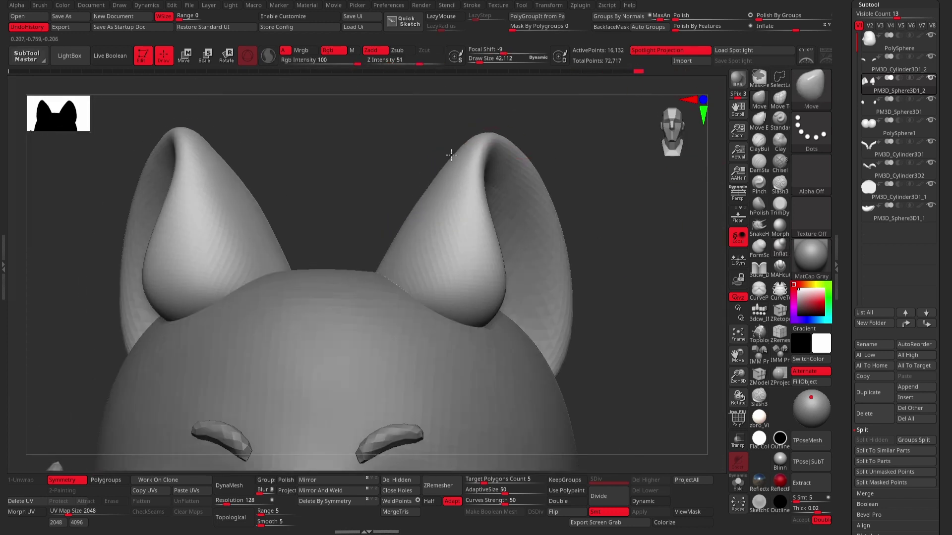
{"action": "left_click", "coordinate": [551, 390], "text": "alt"}
{"action": "mouse_move", "coordinate": [551, 390]}
{"action": "right_mouse_down", "text": "ctrl"}
{"action": "mouse_move", "coordinate": [587, 243]}
{"action": "mouse_move", "coordinate": [583, 187]}
{"action": "right_mouse_up", "text": "ctrl"}
MergeDown the second sphere into the head sphere subtool.
{"action": "right_click_drag", "start_coordinate": [622, 340], "coordinate": [869, 136]}
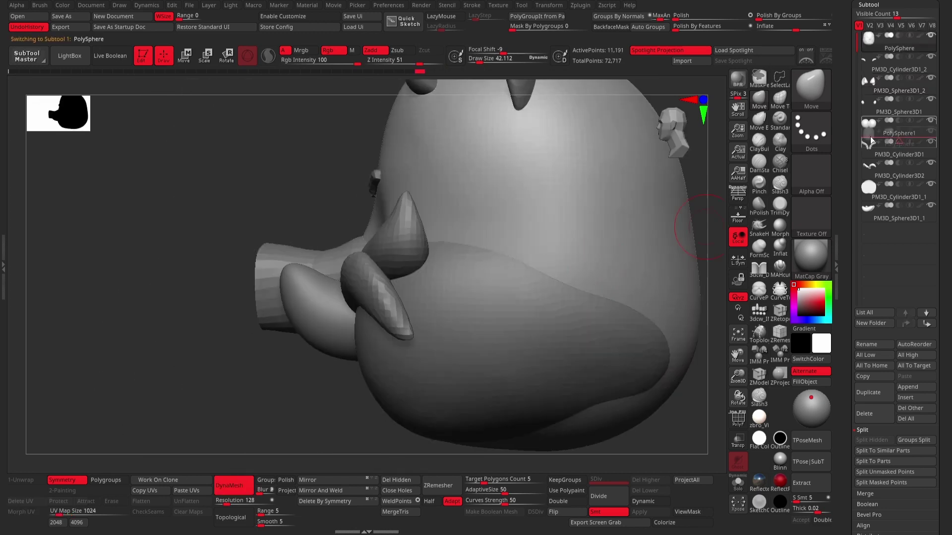
{"action": "left_click", "coordinate": [865, 494]}
{"action": "left_click", "coordinate": [866, 451]}
{"action": "left_click", "coordinate": [758, 484]}
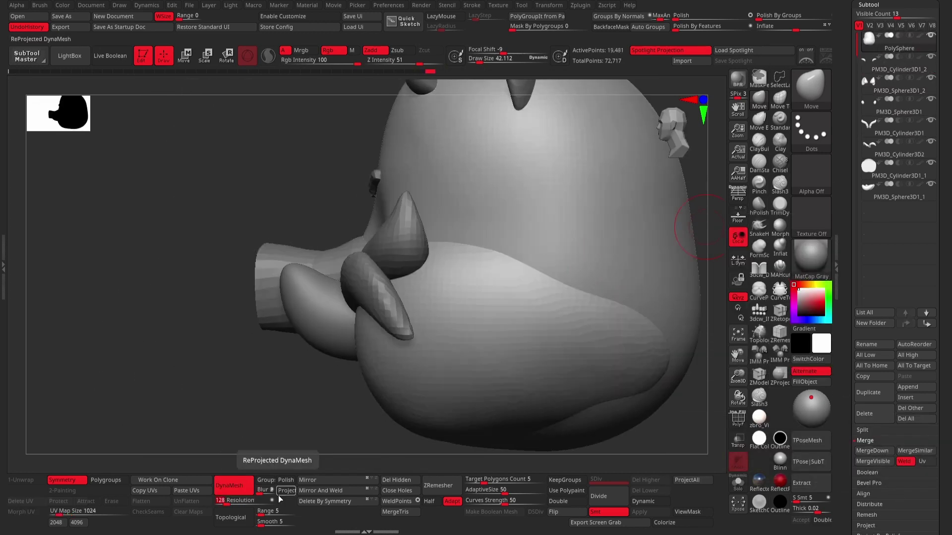
Remesh at DynaMesh resolution 256 and pull the head's bottom into a rounder, lower bulge.
{"action": "right_click_drag", "start_coordinate": [198, 343], "coordinate": [436, 218]}
{"action": "key", "text": "space"}
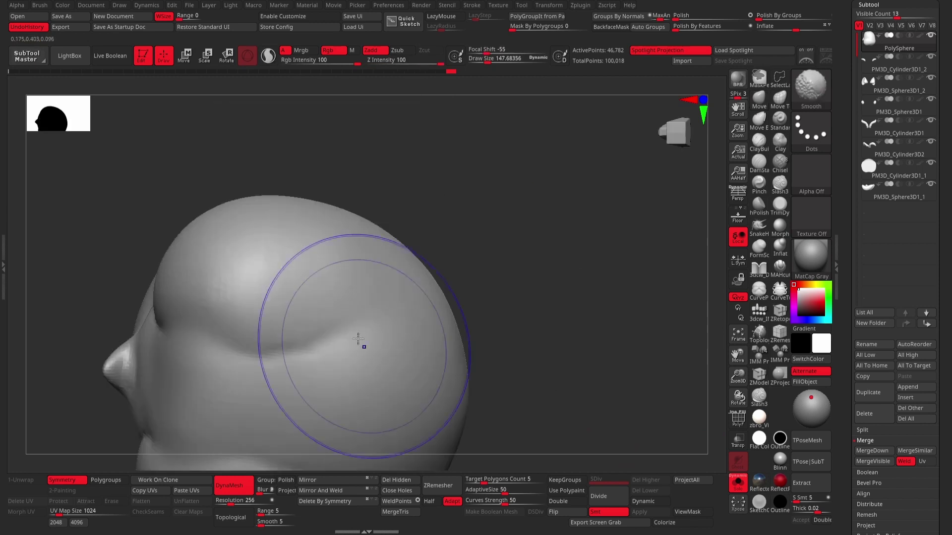
{"action": "mouse_move", "coordinate": [361, 340]}
{"action": "right_mouse_down"}
{"action": "mouse_move", "coordinate": [400, 241]}
{"action": "mouse_move", "coordinate": [496, 238]}
{"action": "right_mouse_up"}
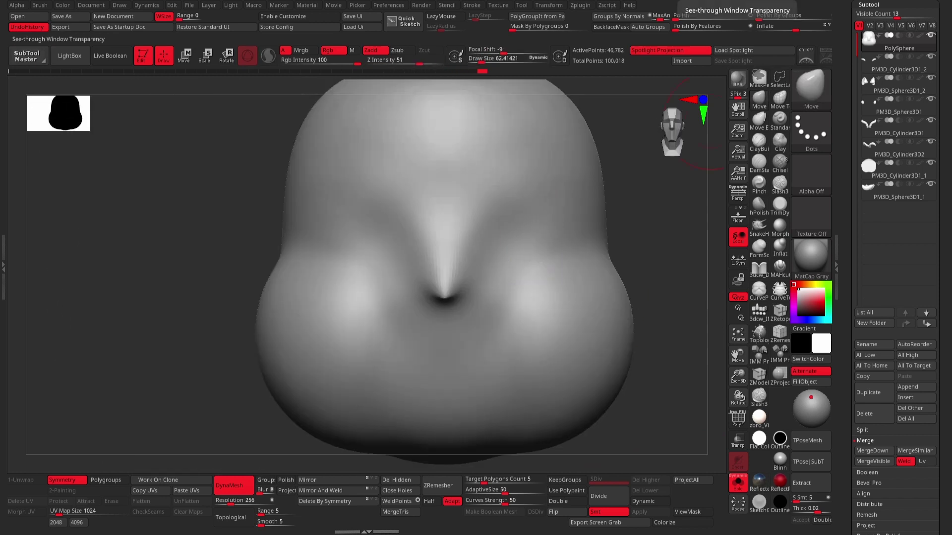
{"action": "key", "text": "f"}
{"action": "key", "text": "space"}
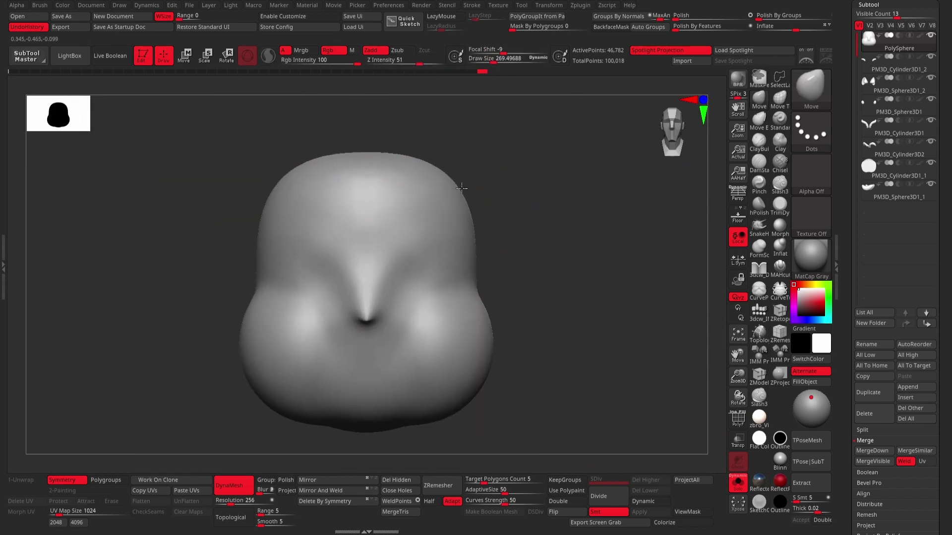
{"action": "left_click_drag", "start_coordinate": [474, 379], "coordinate": [368, 440]}
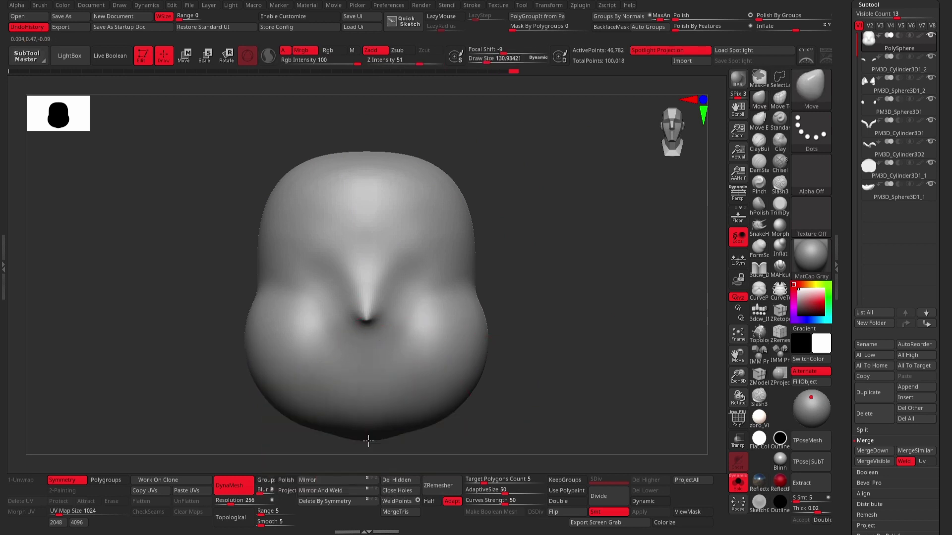
Insert a Cylinder3D, fit it below the nose as a bowl-shaped lower lip, and DynaMesh it.
{"action": "left_click", "coordinate": [916, 397]}
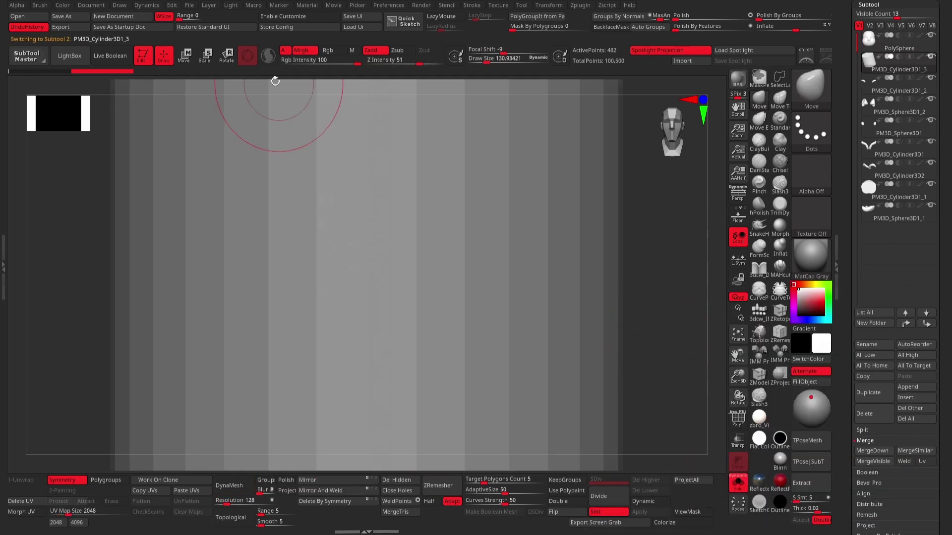
{"action": "key", "text": "w"}
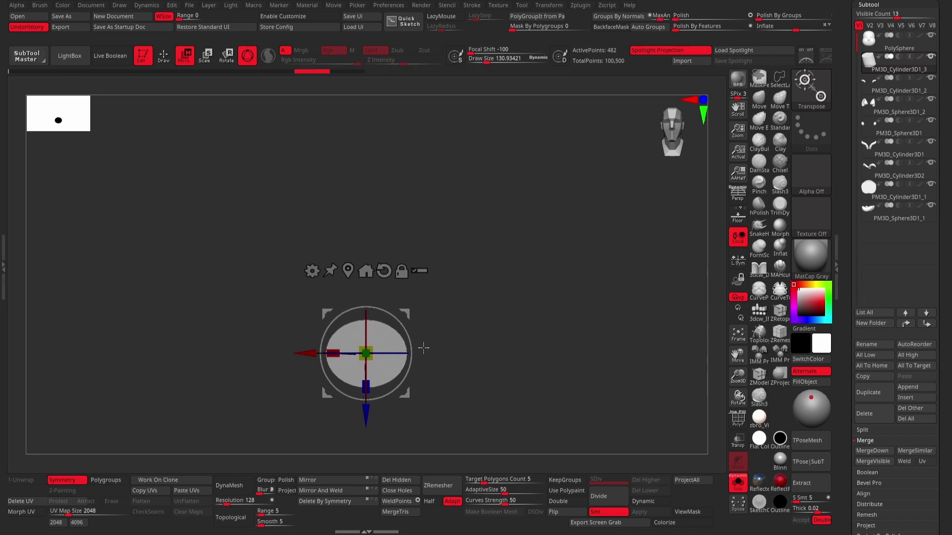
{"action": "left_click", "coordinate": [741, 480]}
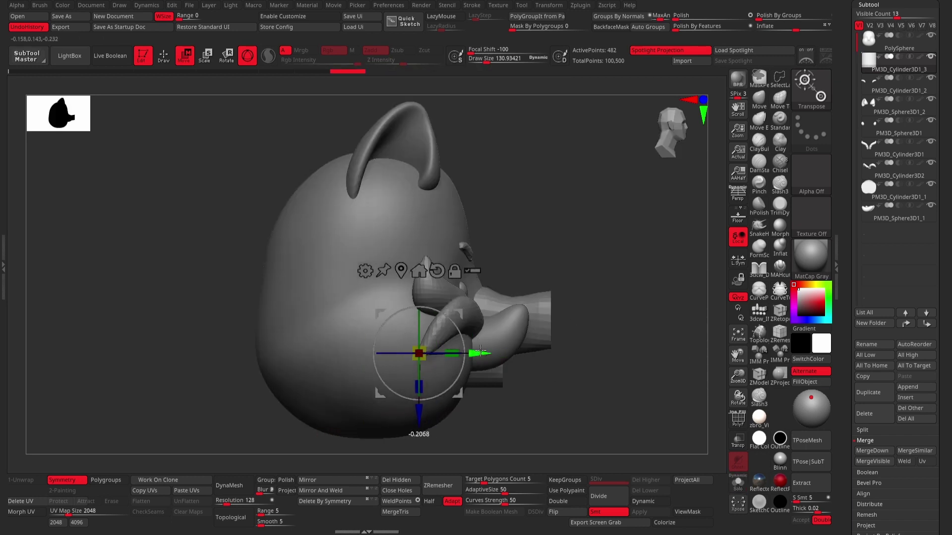
{"action": "left_click_drag", "start_coordinate": [515, 349], "coordinate": [551, 350], "text": "shift"}
{"action": "mouse_move", "coordinate": [605, 261]}
{"action": "left_mouse_down"}
{"action": "mouse_move", "coordinate": [644, 261]}
{"action": "mouse_move", "coordinate": [605, 223]}
{"action": "left_mouse_up"}
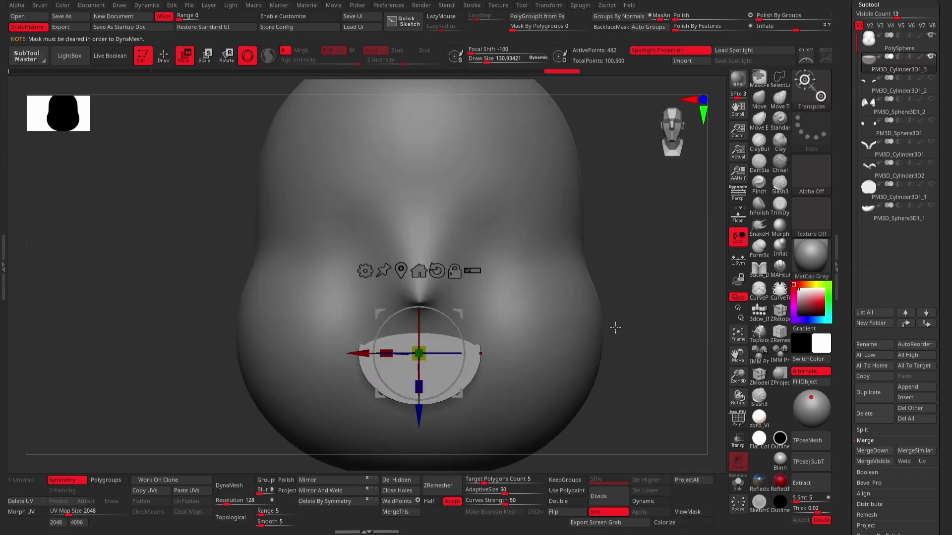
{"action": "left_click", "coordinate": [234, 486]}
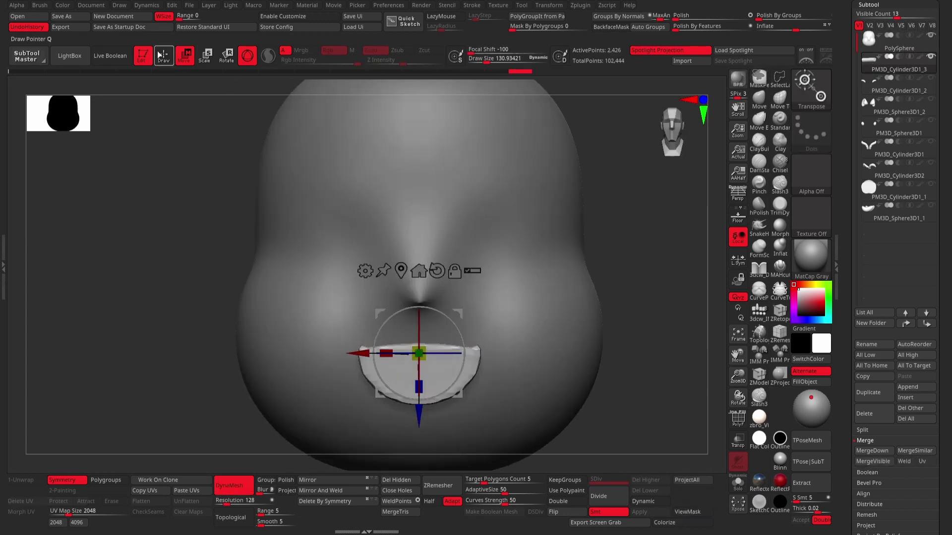
{"action": "left_click_drag", "start_coordinate": [173, 247], "coordinate": [322, 248]}
Create a new boolean mesh from the Live Boolean cut, carving the open mouth into the head.
{"action": "left_click", "coordinate": [884, 45]}
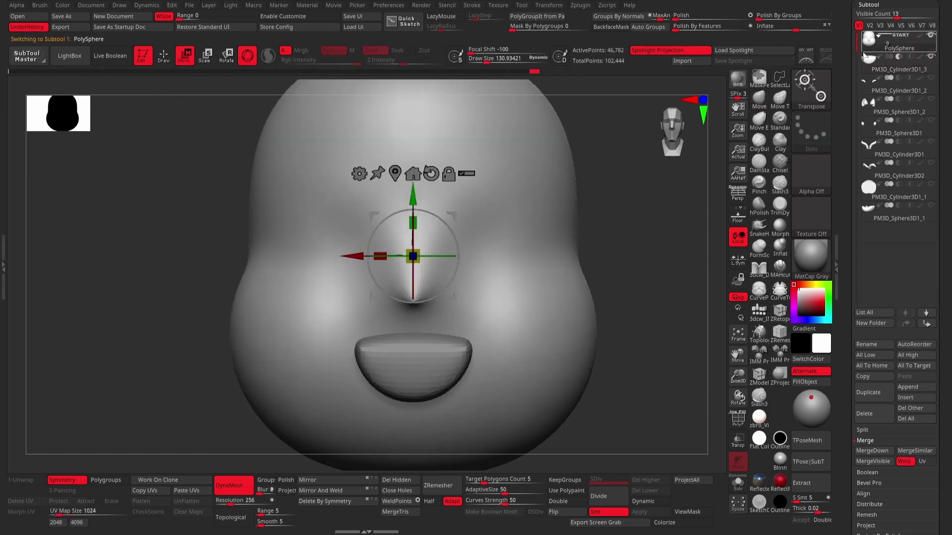
{"action": "mouse_move", "coordinate": [644, 297]}
{"action": "left_mouse_down"}
{"action": "mouse_move", "coordinate": [487, 349]}
{"action": "mouse_move", "coordinate": [620, 347]}
{"action": "mouse_move", "coordinate": [496, 347]}
{"action": "left_mouse_up"}
{"action": "left_click", "coordinate": [885, 48]}
{"action": "scroll", "coordinate": [871, 388], "scroll_direction": "down", "scroll_amount": 3}
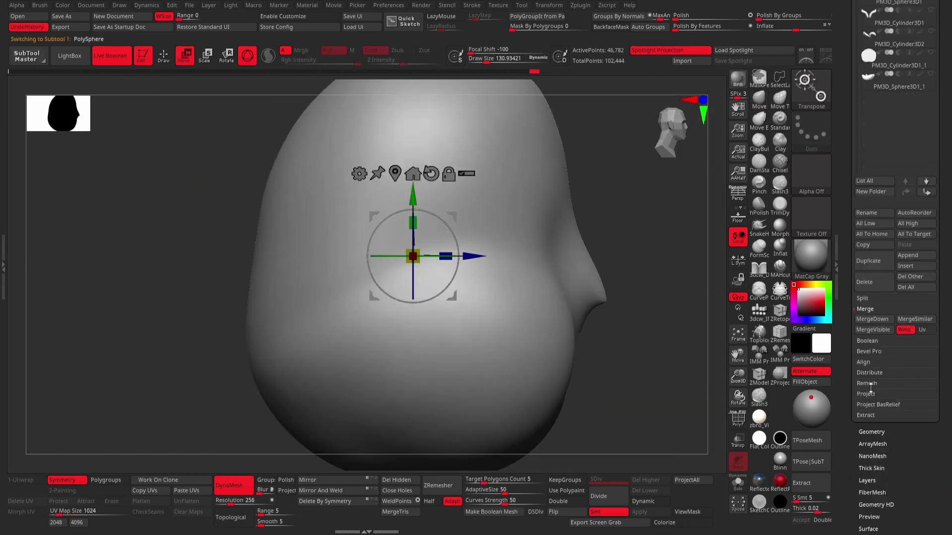
{"action": "left_click", "coordinate": [875, 304]}
{"action": "left_click", "coordinate": [616, 346]}
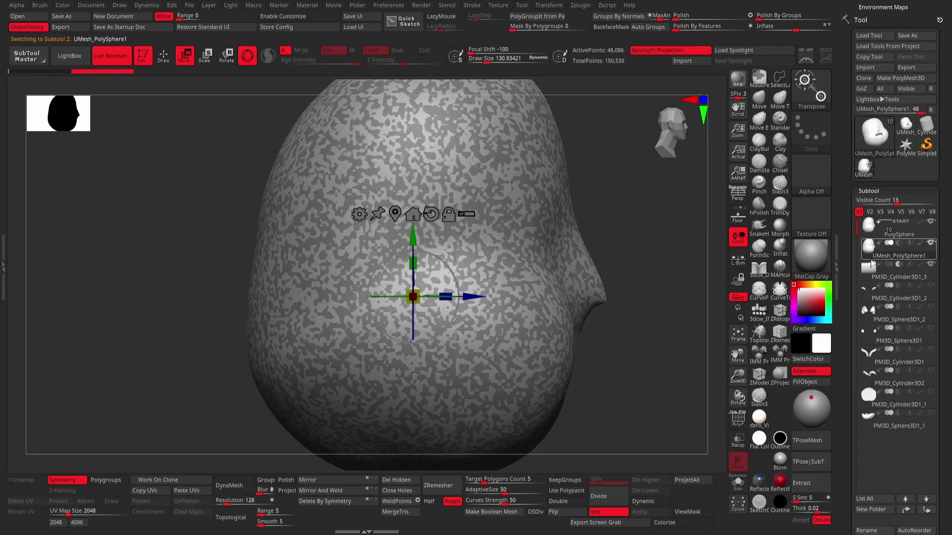
{"action": "key", "text": "ctrl+z"}
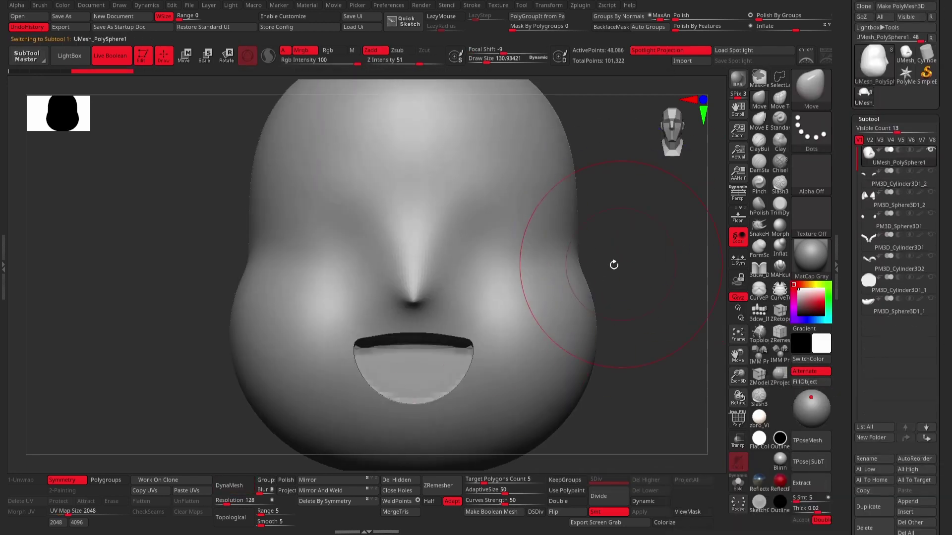
Pull the mouth corners outward and up with the Move brush, then show all parts again.
{"action": "right_click_drag", "start_coordinate": [613, 265], "coordinate": [641, 293], "text": "ctrl"}
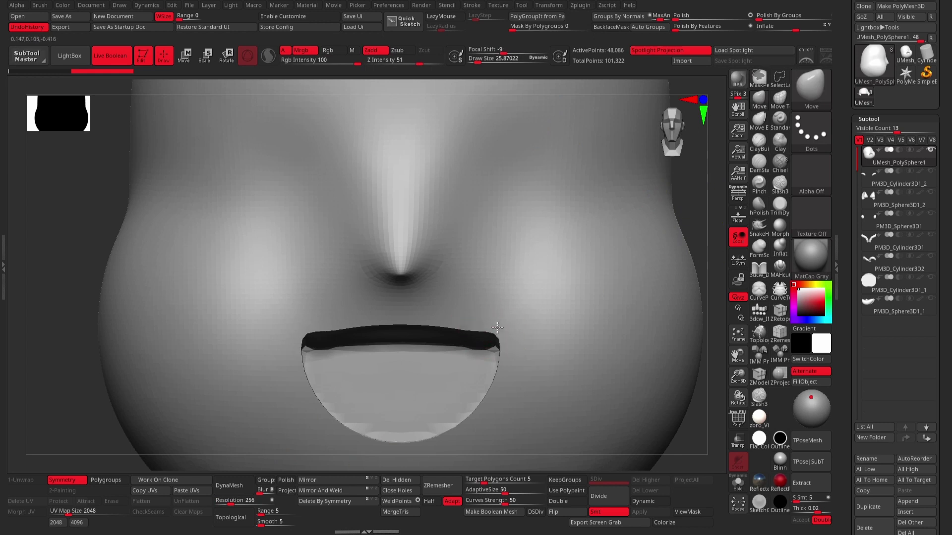
{"action": "right_click_drag", "start_coordinate": [497, 327], "coordinate": [657, 236], "text": "shift"}
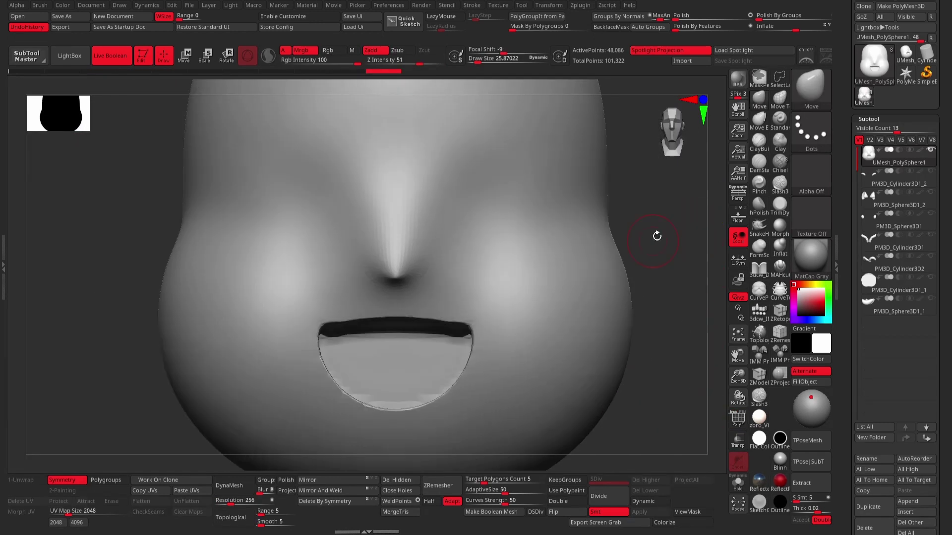
{"action": "mouse_move", "coordinate": [491, 304]}
{"action": "left_mouse_down"}
{"action": "mouse_move", "coordinate": [510, 276]}
{"action": "mouse_move", "coordinate": [443, 411]}
{"action": "left_mouse_up"}
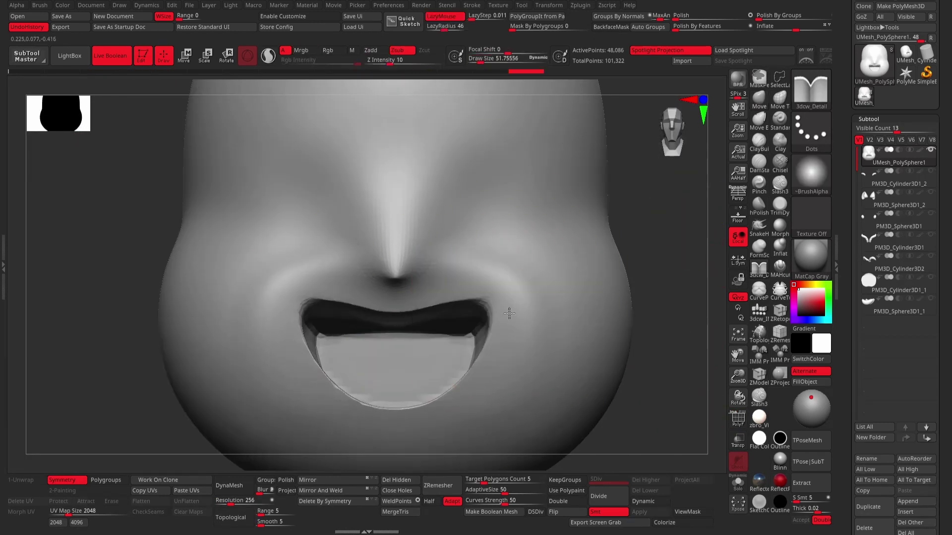
{"action": "key", "text": "shift"}
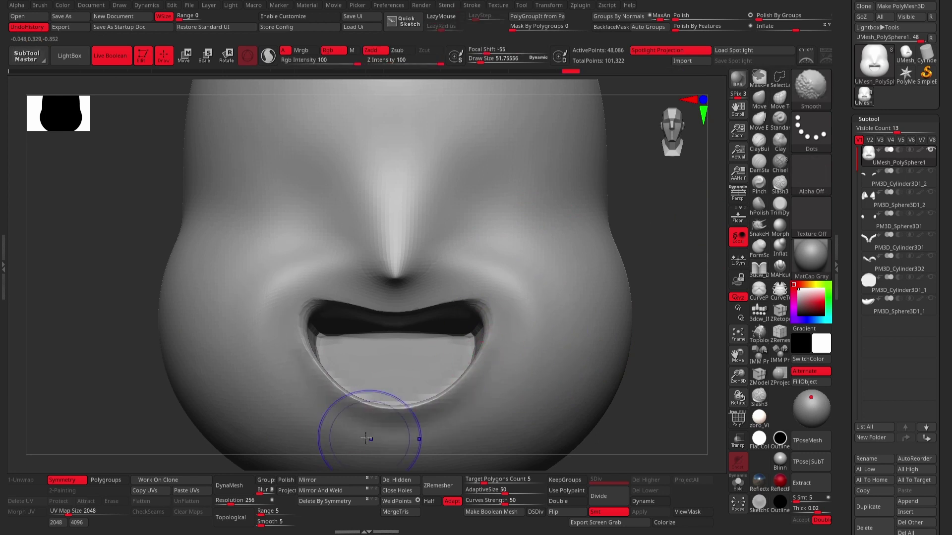
{"action": "left_click", "coordinate": [930, 149], "text": "shift"}
Check the mustache pieces, then select the head mesh that has the mouth.
{"action": "left_click_drag", "start_coordinate": [645, 347], "coordinate": [517, 168]}
{"action": "left_click", "coordinate": [517, 168], "text": "alt"}
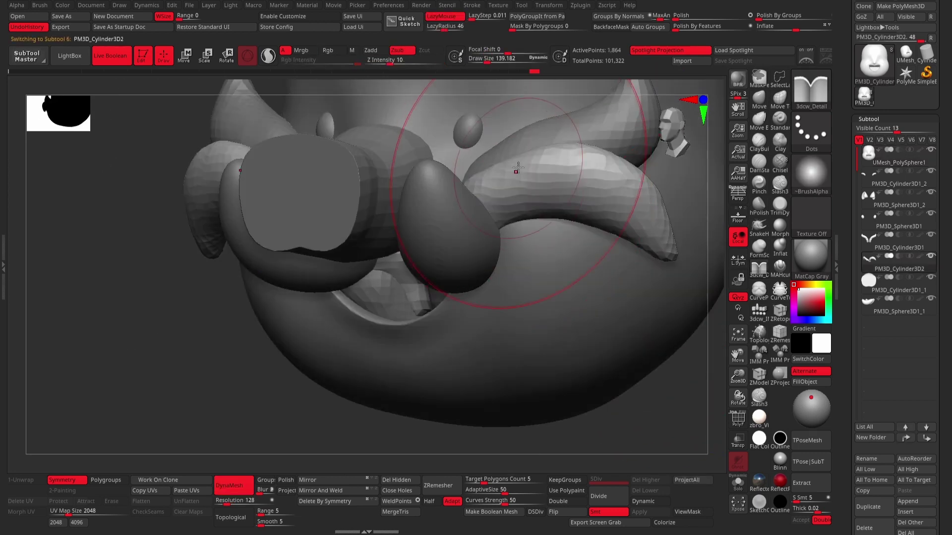
{"action": "mouse_move", "coordinate": [510, 195]}
{"action": "right_mouse_down", "text": "shift"}
{"action": "mouse_move", "coordinate": [663, 371]}
{"action": "mouse_move", "coordinate": [404, 320]}
{"action": "mouse_move", "coordinate": [372, 302]}
{"action": "mouse_move", "coordinate": [654, 399]}
{"action": "mouse_move", "coordinate": [665, 319]}
{"action": "mouse_move", "coordinate": [403, 315]}
{"action": "mouse_move", "coordinate": [457, 303]}
{"action": "mouse_move", "coordinate": [669, 400]}
{"action": "mouse_move", "coordinate": [414, 340]}
{"action": "mouse_move", "coordinate": [622, 372]}
{"action": "mouse_move", "coordinate": [597, 340]}
{"action": "right_mouse_up", "text": "shift"}
{"action": "left_click", "coordinate": [404, 319], "text": "alt"}
{"action": "left_click", "coordinate": [372, 303], "text": "alt"}
{"action": "left_click", "coordinate": [427, 299], "text": "alt"}
{"action": "key", "text": "shift"}
Inflate the lower lip with the Inflate brush.
{"action": "key", "text": "b"}
{"action": "key", "text": "i"}
{"action": "key", "text": "n"}
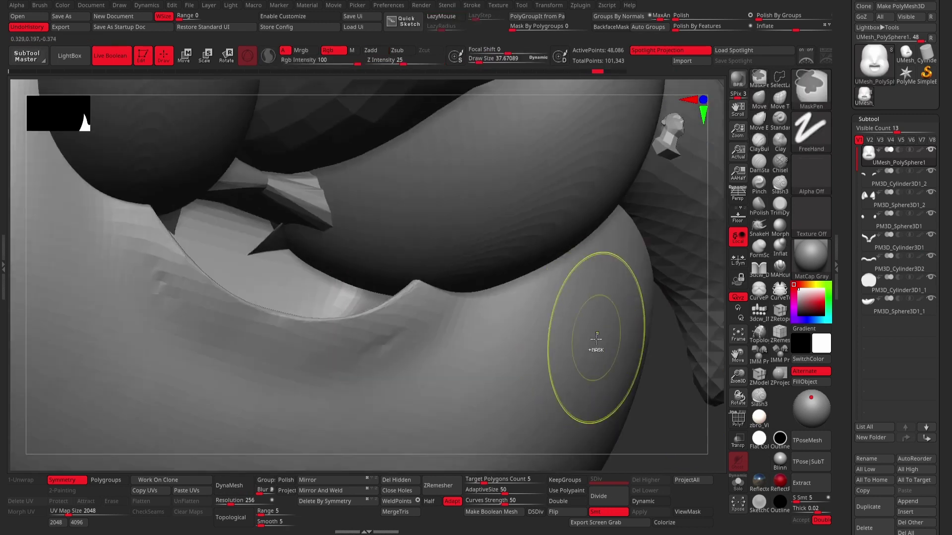
{"action": "left_click_drag", "start_coordinate": [243, 327], "coordinate": [428, 325]}
{"action": "mouse_move", "coordinate": [428, 326]}
{"action": "right_mouse_down"}
{"action": "mouse_move", "coordinate": [671, 395]}
{"action": "mouse_move", "coordinate": [550, 327]}
{"action": "mouse_move", "coordinate": [404, 308]}
{"action": "right_mouse_up"}
Select the cheek spheres and remesh them at DynaMesh resolution 256.
{"action": "left_click", "coordinate": [407, 276], "text": "alt"}
{"action": "key", "text": "space"}
{"action": "left_click_drag", "start_coordinate": [406, 276], "coordinate": [366, 279]}
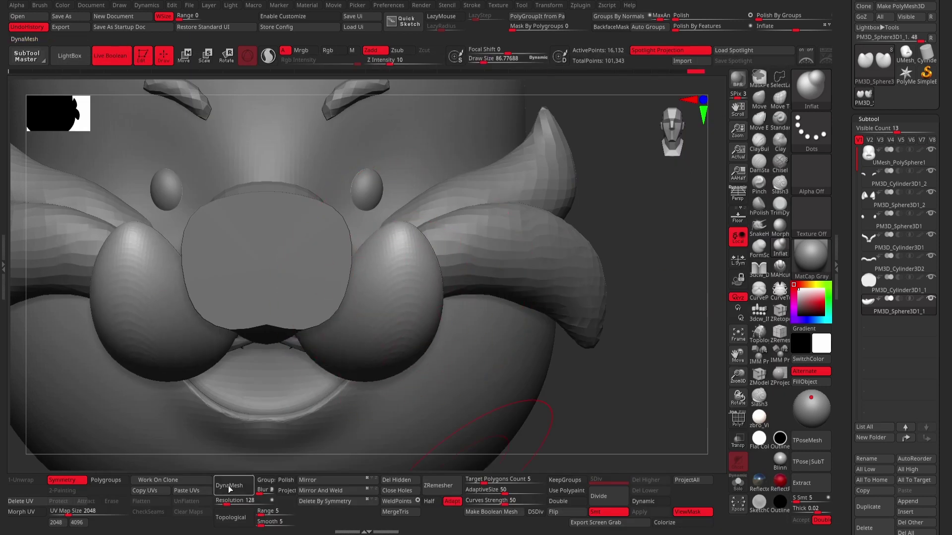
{"action": "left_click_drag", "start_coordinate": [229, 500], "coordinate": [235, 500]}
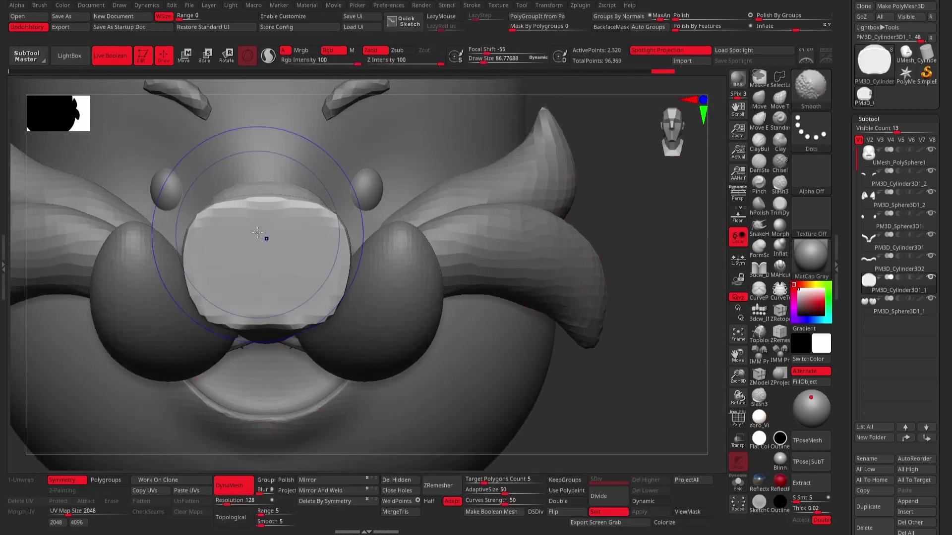
{"action": "left_click_drag", "start_coordinate": [304, 260], "coordinate": [605, 261]}
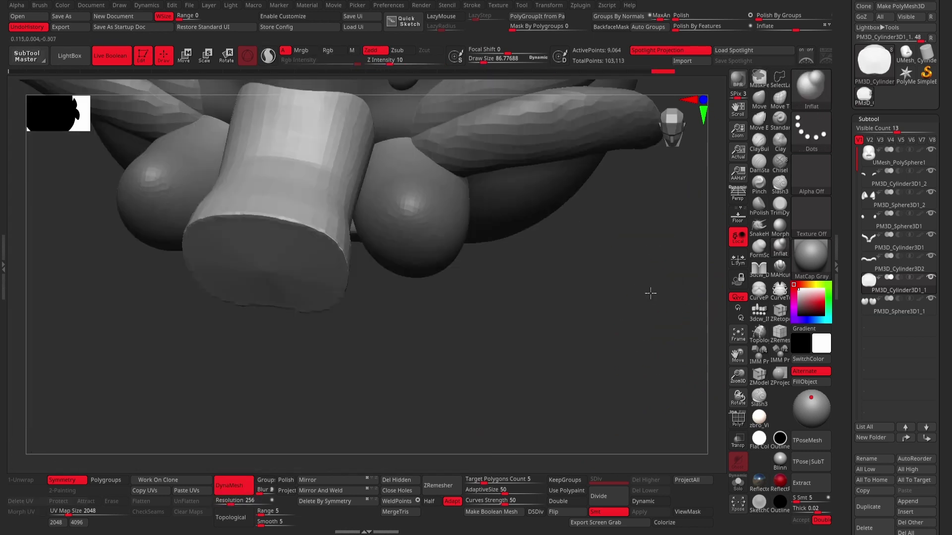
Stretch both ears taller using the Move transpose, then the Move brush under symmetry.
{"action": "key", "text": "f"}
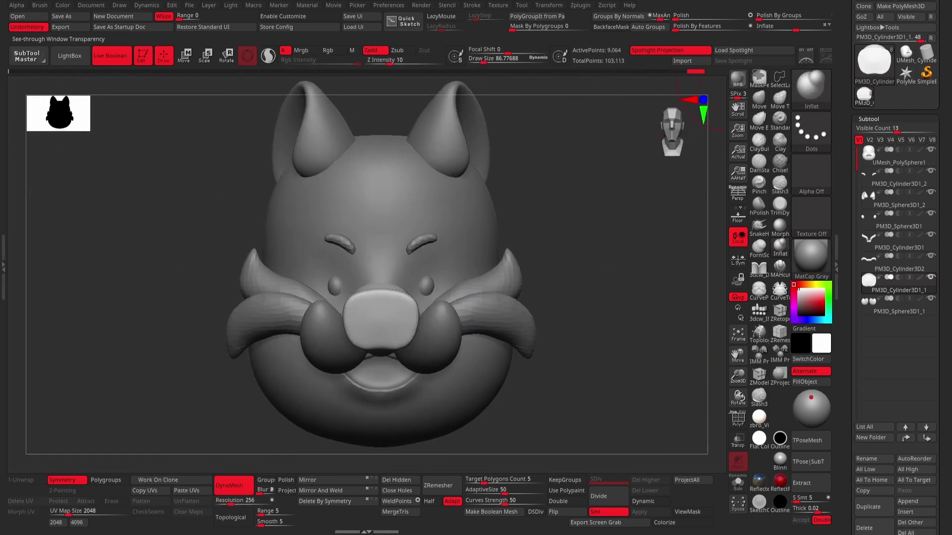
{"action": "mouse_move", "coordinate": [601, 223]}
{"action": "left_mouse_down"}
{"action": "mouse_move", "coordinate": [558, 208]}
{"action": "mouse_move", "coordinate": [686, 228]}
{"action": "mouse_move", "coordinate": [573, 263]}
{"action": "mouse_move", "coordinate": [585, 243]}
{"action": "left_mouse_up"}
{"action": "left_click", "coordinate": [426, 149], "text": "alt"}
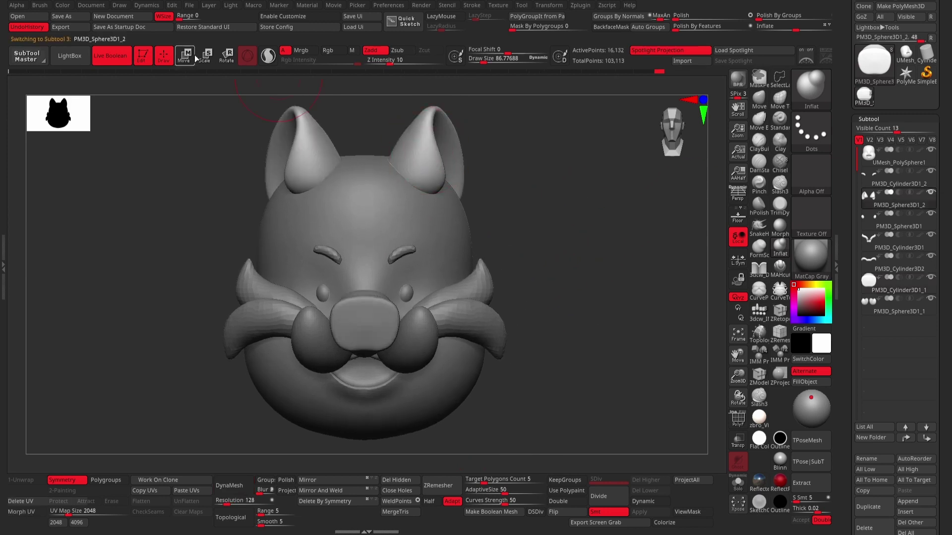
{"action": "key", "text": "w"}
{"action": "left_click_drag", "start_coordinate": [487, 159], "coordinate": [474, 149]}
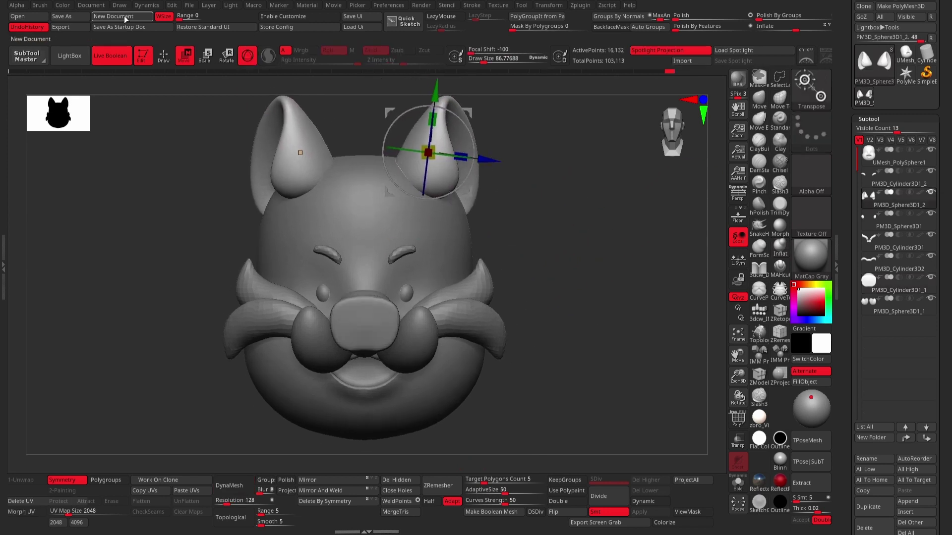
{"action": "key", "text": "q"}
{"action": "left_click_drag", "start_coordinate": [449, 188], "coordinate": [438, 168]}
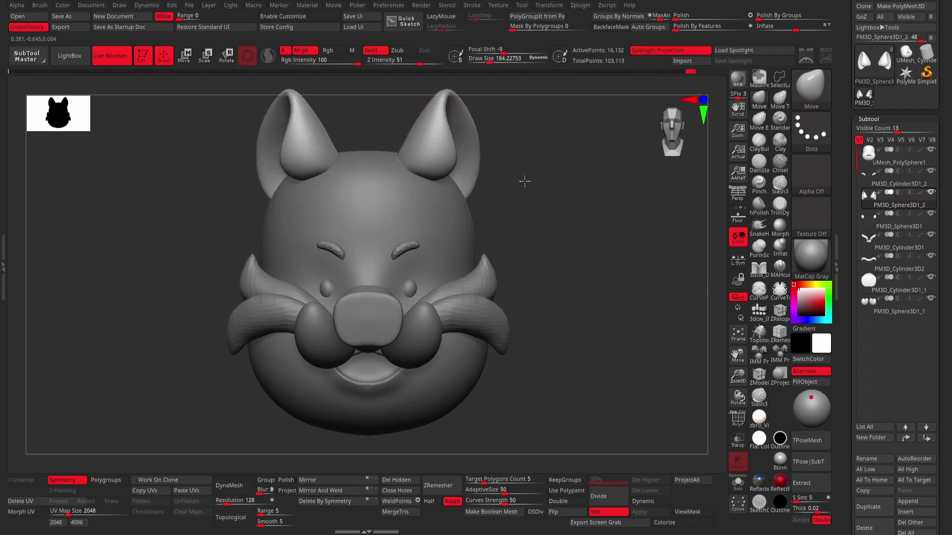
{"action": "left_click", "coordinate": [485, 266], "text": "alt"}
{"action": "key", "text": "space"}
{"action": "left_click_drag", "start_coordinate": [489, 268], "coordinate": [476, 270]}
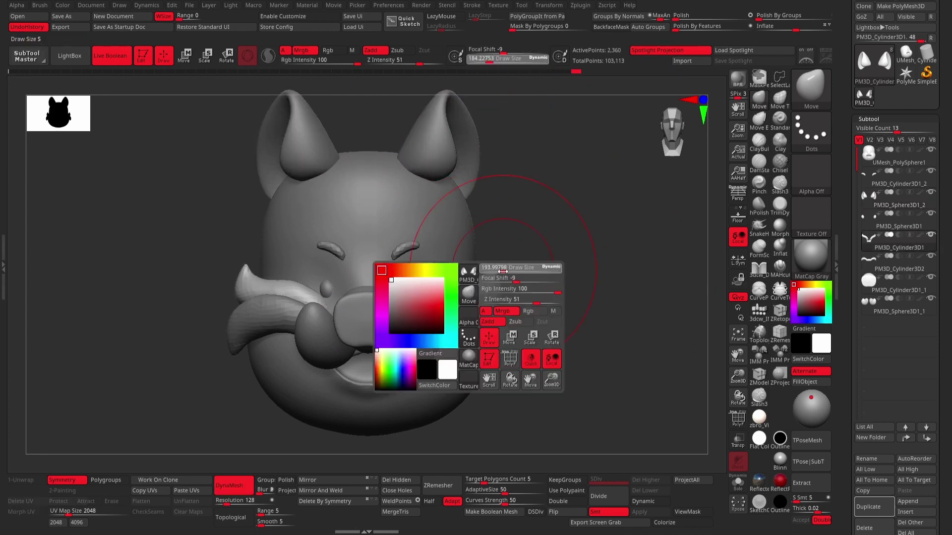
{"action": "left_click", "coordinate": [500, 336], "text": "alt"}
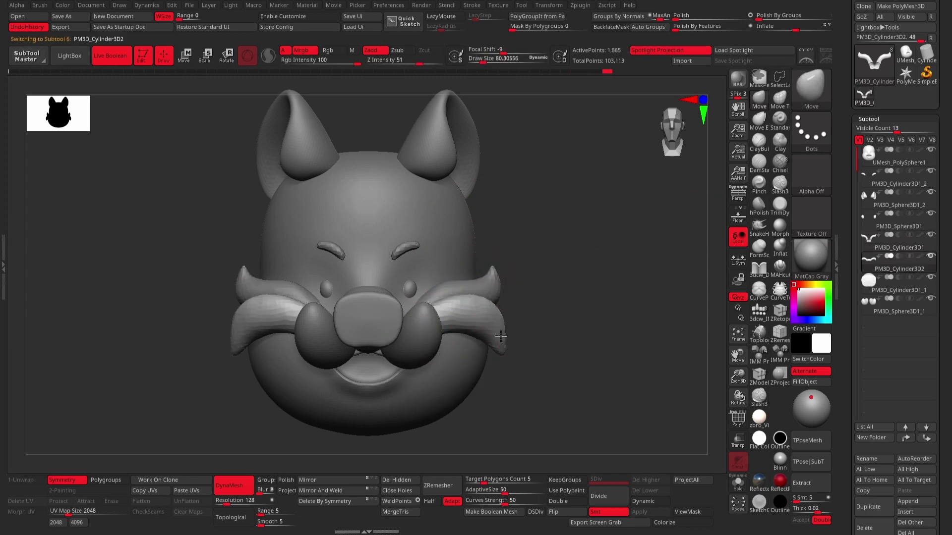
{"action": "left_click", "coordinate": [425, 309], "text": "alt"}
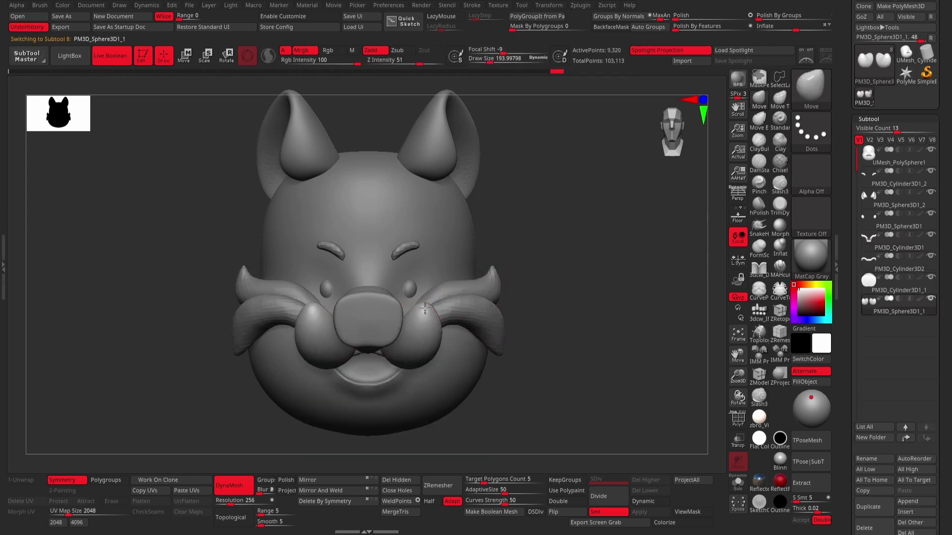
{"action": "left_click", "coordinate": [380, 319], "text": "alt"}
{"action": "key", "text": "space"}
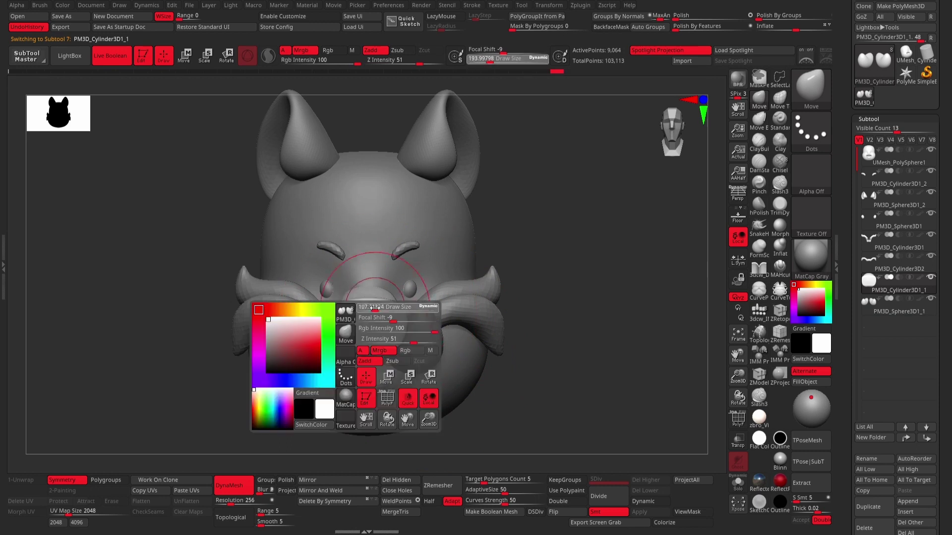
{"action": "left_click", "coordinate": [442, 160], "text": "alt"}
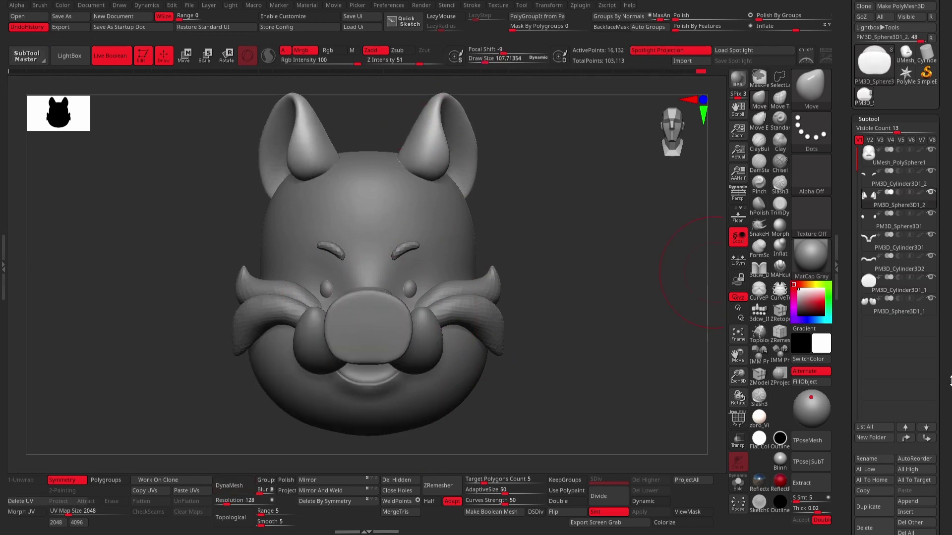
{"action": "left_click", "coordinate": [420, 298], "text": "alt"}
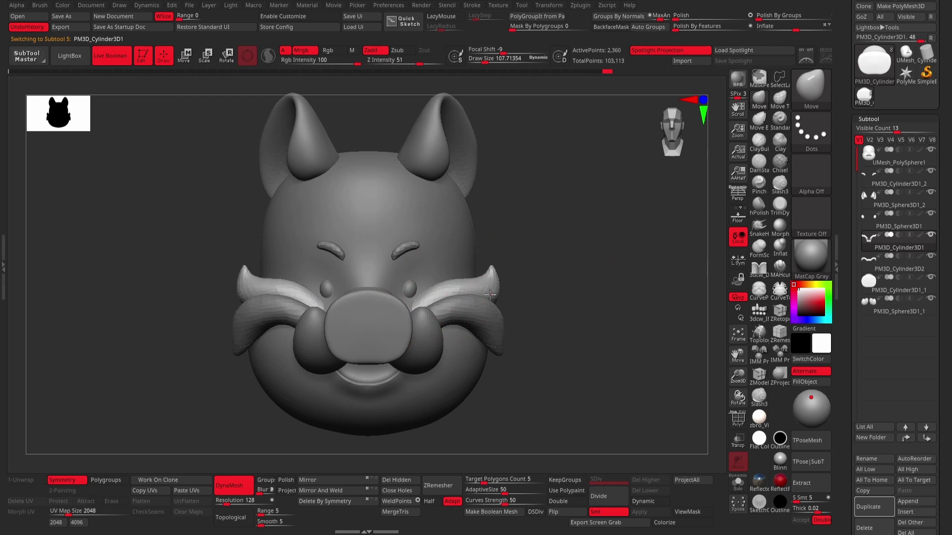
{"action": "left_click", "coordinate": [432, 308], "text": "alt"}
{"action": "mouse_move", "coordinate": [570, 238]}
{"action": "left_mouse_down"}
{"action": "mouse_move", "coordinate": [660, 240]}
{"action": "mouse_move", "coordinate": [643, 261]}
{"action": "mouse_move", "coordinate": [621, 256]}
{"action": "left_mouse_up"}
{"action": "left_click", "coordinate": [526, 124], "text": "alt"}
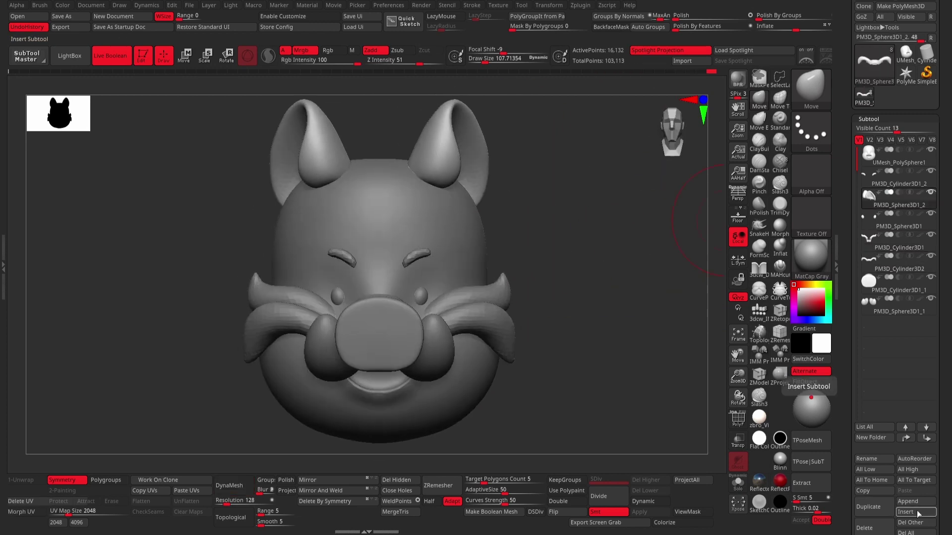
Insert a new sphere, bend it upward into a horn shape, and remesh it.
{"action": "left_click", "coordinate": [905, 512]}
{"action": "left_click", "coordinate": [573, 392]}
{"action": "key", "text": "w"}
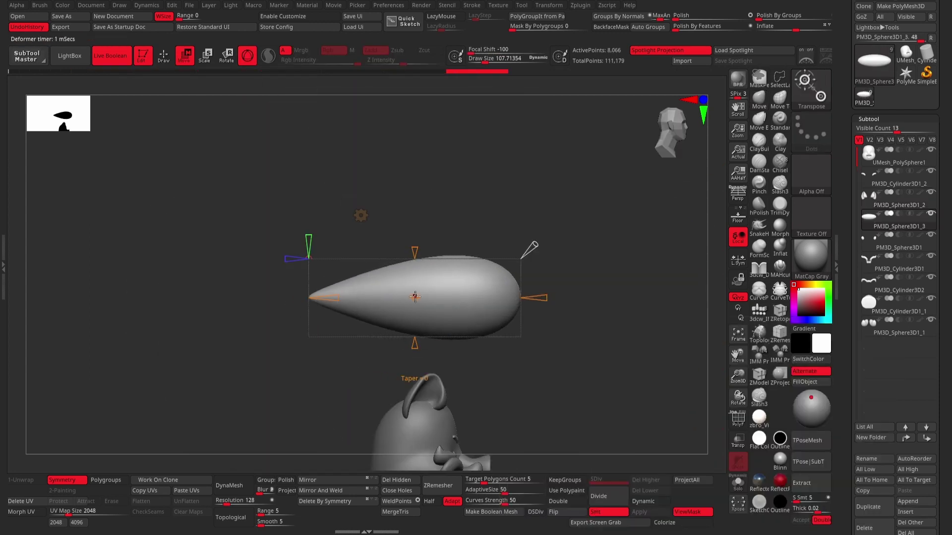
{"action": "left_click", "coordinate": [361, 215]}
{"action": "left_click", "coordinate": [340, 257]}
{"action": "left_click_drag", "start_coordinate": [468, 280], "coordinate": [398, 243]}
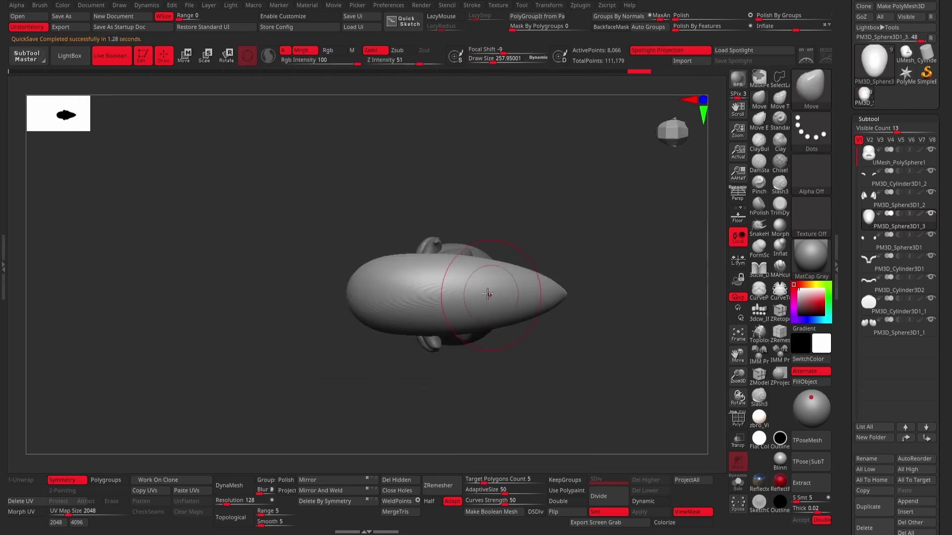
{"action": "left_click", "coordinate": [229, 485]}
{"action": "left_click_drag", "start_coordinate": [353, 304], "coordinate": [346, 380]}
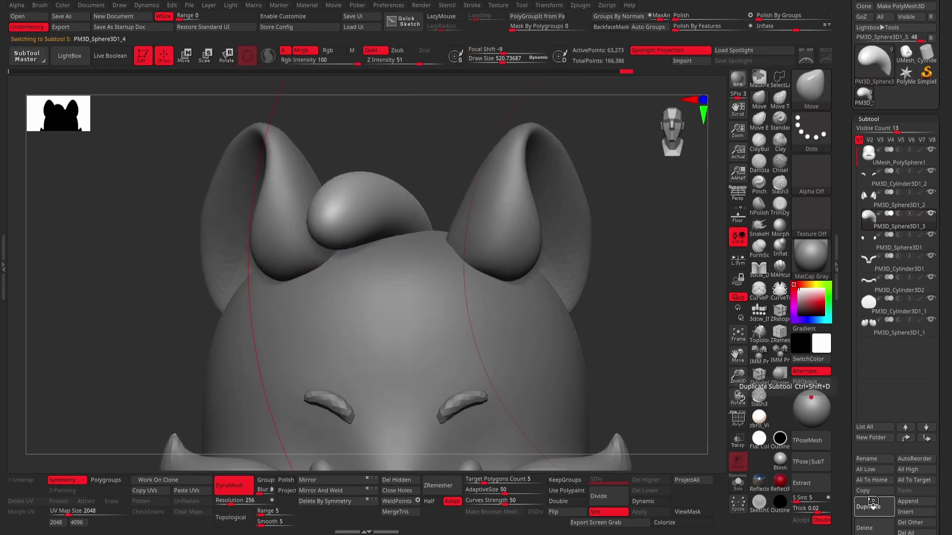
Rotate and position the duplicated hair pieces on top of the head.
{"action": "left_click_drag", "start_coordinate": [396, 270], "coordinate": [412, 264], "text": "ctrl"}
{"action": "right_click_drag", "start_coordinate": [338, 291], "coordinate": [419, 312]}
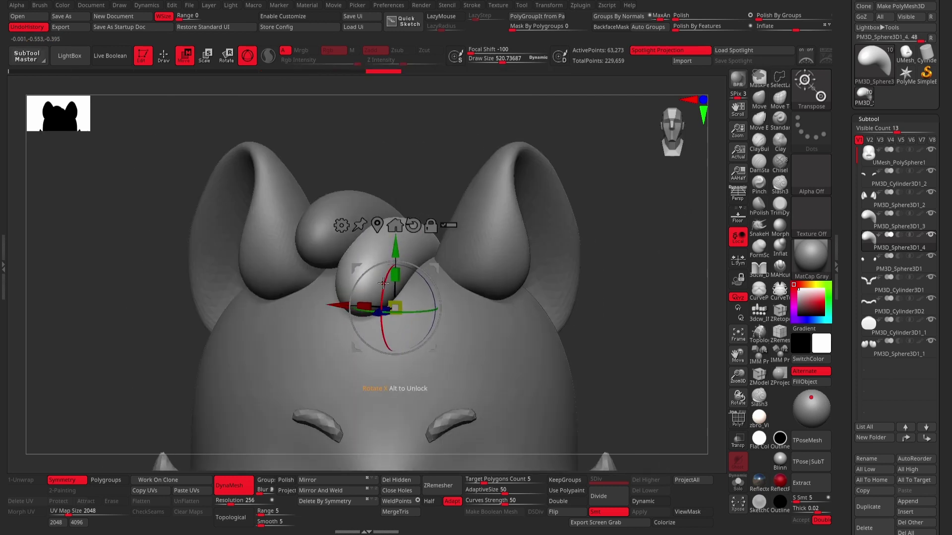
{"action": "right_click_drag", "start_coordinate": [364, 304], "coordinate": [324, 209]}
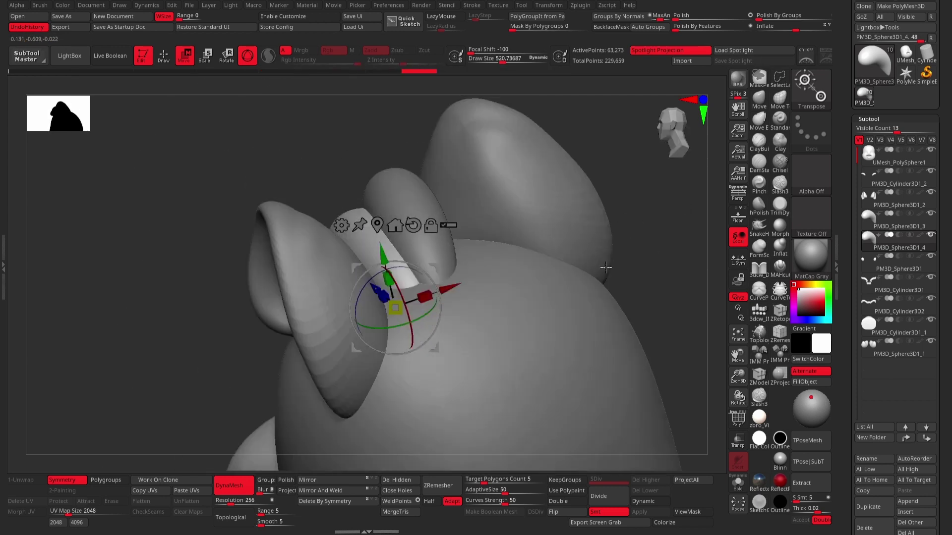
{"action": "key", "text": "q"}
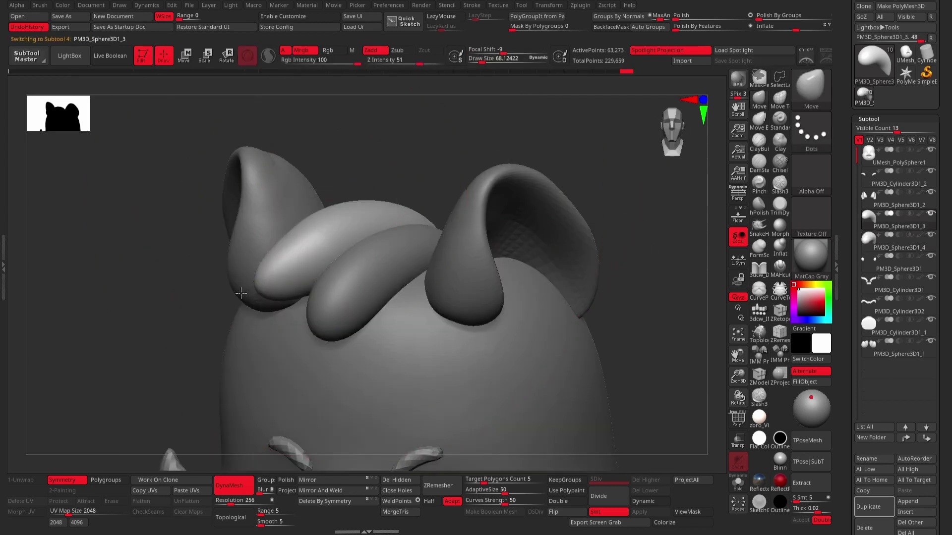
{"action": "left_click", "coordinate": [304, 286], "text": "alt"}
{"action": "mouse_move", "coordinate": [562, 232]}
{"action": "right_mouse_down"}
{"action": "mouse_move", "coordinate": [340, 233]}
{"action": "mouse_move", "coordinate": [506, 198]}
{"action": "mouse_move", "coordinate": [586, 223]}
{"action": "mouse_move", "coordinate": [519, 229]}
{"action": "mouse_move", "coordinate": [545, 199]}
{"action": "mouse_move", "coordinate": [573, 193]}
{"action": "mouse_move", "coordinate": [239, 173]}
{"action": "mouse_move", "coordinate": [351, 149]}
{"action": "right_mouse_up"}
Shape the smaller tuft: pull its tip, then smooth and inflate the tufts.
{"action": "left_click", "coordinate": [276, 272], "text": "alt"}
{"action": "key", "text": "w"}
{"action": "key", "text": "q"}
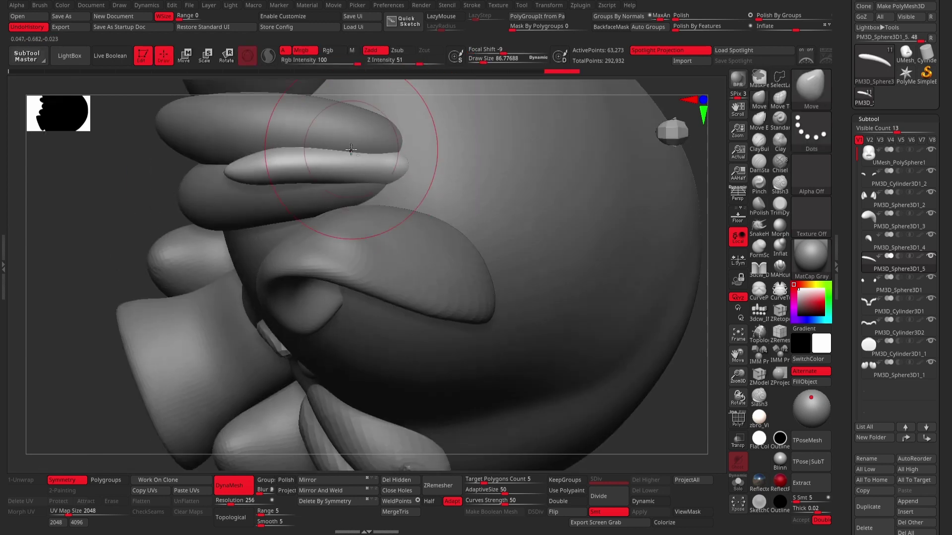
{"action": "mouse_move", "coordinate": [106, 254]}
{"action": "right_mouse_down", "text": "shift"}
{"action": "mouse_move", "coordinate": [644, 261]}
{"action": "mouse_move", "coordinate": [381, 154]}
{"action": "right_mouse_up", "text": "shift"}
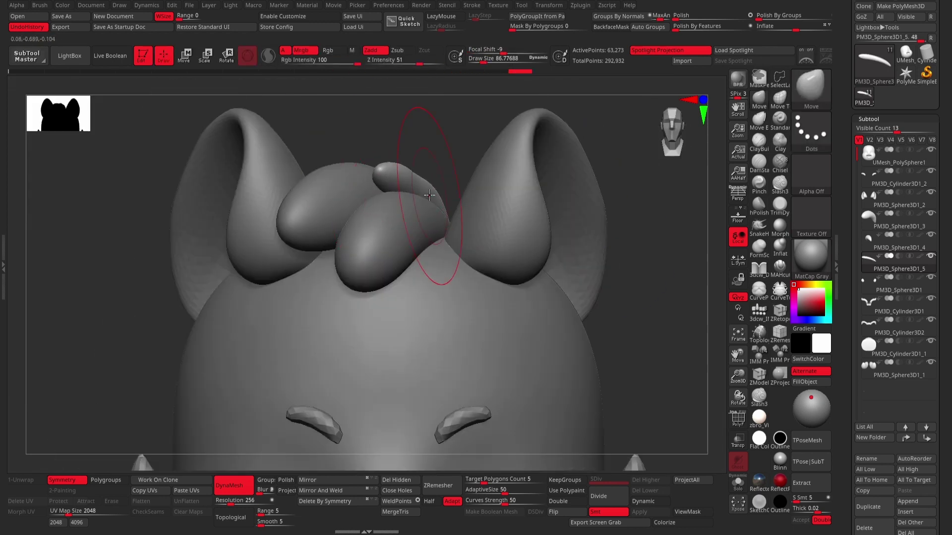
{"action": "mouse_move", "coordinate": [429, 194]}
{"action": "right_mouse_down"}
{"action": "mouse_move", "coordinate": [419, 182]}
{"action": "mouse_move", "coordinate": [453, 286]}
{"action": "right_mouse_up"}
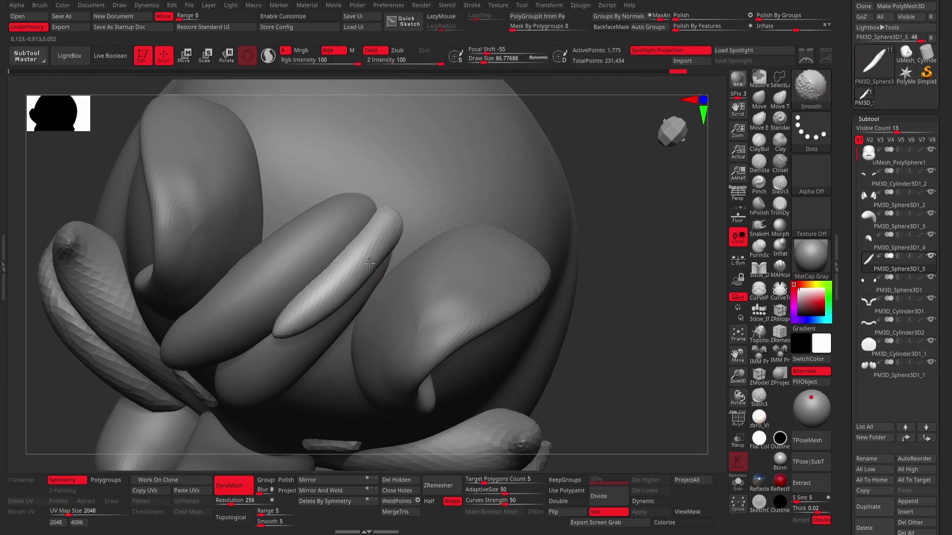
{"action": "right_click_drag", "start_coordinate": [369, 262], "coordinate": [611, 266], "text": "shift"}
{"action": "right_click_drag", "start_coordinate": [646, 324], "coordinate": [616, 228]}
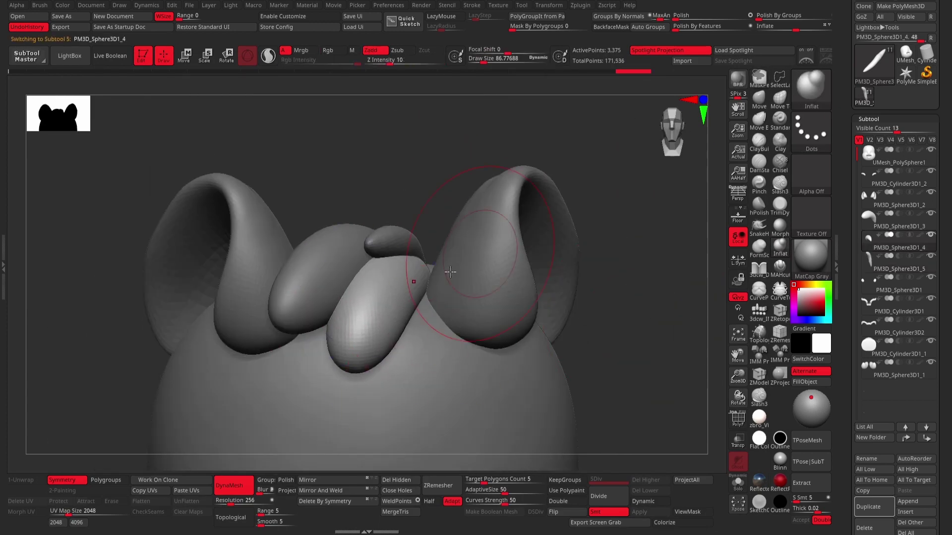
{"action": "right_click_drag", "start_coordinate": [525, 230], "coordinate": [577, 294], "text": "shift"}
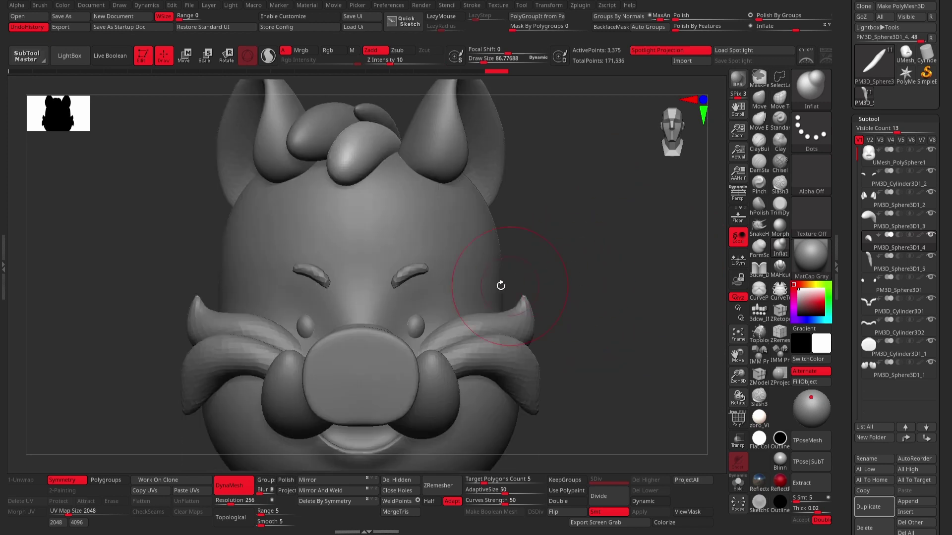
{"action": "left_click", "coordinate": [318, 277], "text": "alt"}
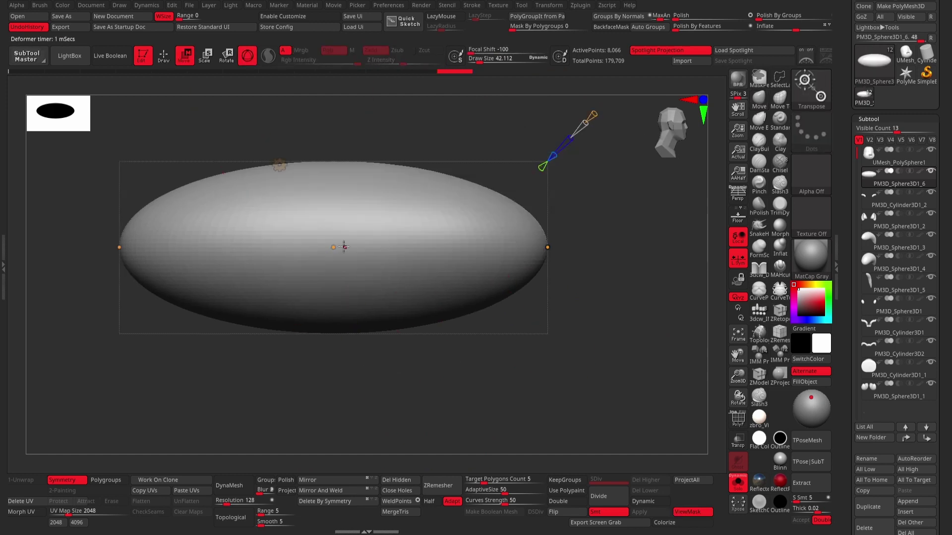
Bend the flat ellipsoid piece into an arch and inspect its shape.
{"action": "left_click_drag", "start_coordinate": [343, 247], "coordinate": [333, 191]}
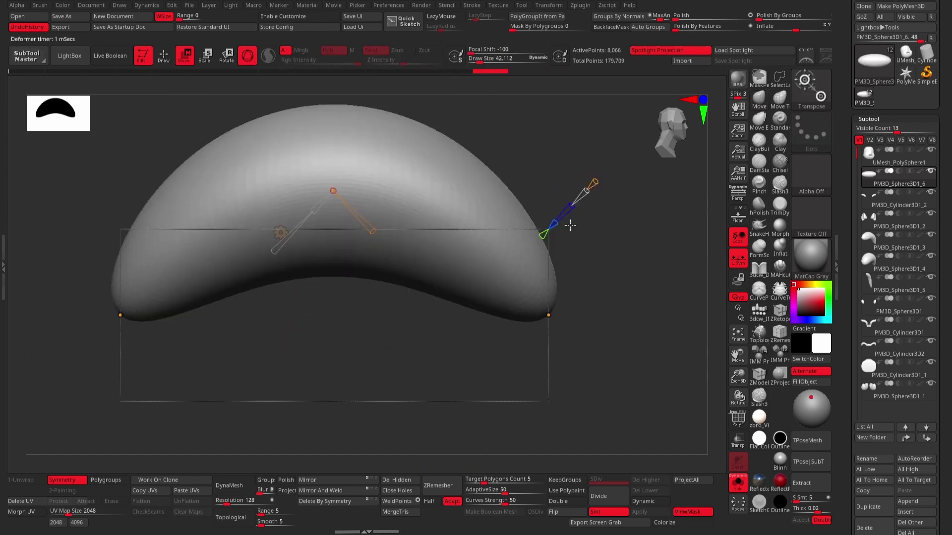
{"action": "mouse_move", "coordinate": [349, 256]}
{"action": "left_mouse_down"}
{"action": "mouse_move", "coordinate": [368, 406]}
{"action": "mouse_move", "coordinate": [610, 327]}
{"action": "left_mouse_up"}
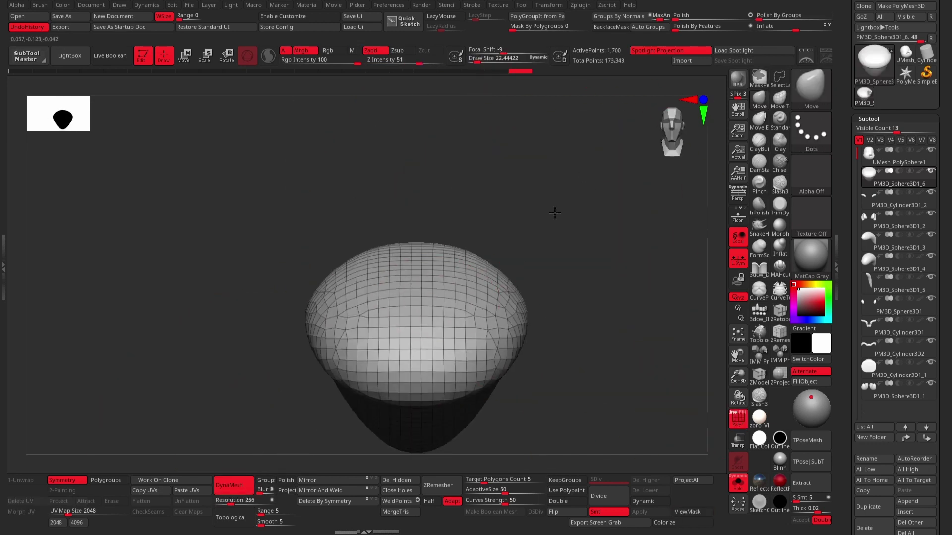
{"action": "scroll", "coordinate": [554, 213], "scroll_direction": "up", "scroll_amount": 5}
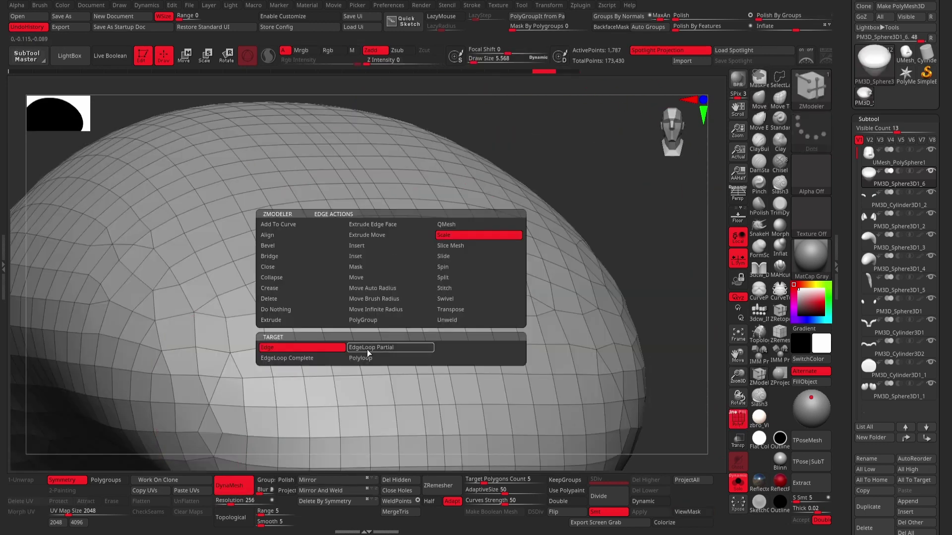
{"action": "scroll", "coordinate": [671, 197], "scroll_direction": "down", "scroll_amount": 5}
{"action": "left_click_drag", "start_coordinate": [656, 164], "coordinate": [618, 182]}
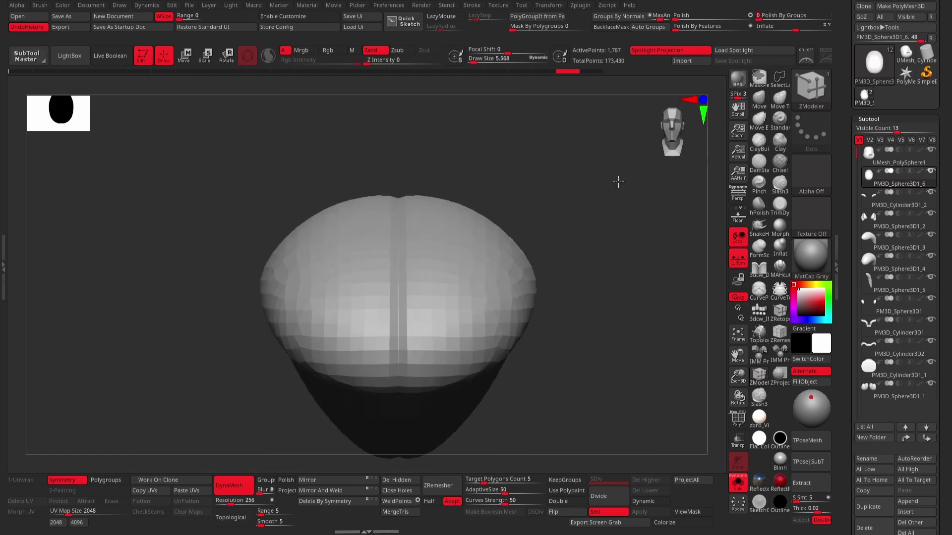
{"action": "mouse_move", "coordinate": [482, 235]}
{"action": "left_mouse_down"}
{"action": "mouse_move", "coordinate": [448, 166]}
{"action": "mouse_move", "coordinate": [261, 217]}
{"action": "mouse_move", "coordinate": [643, 403]}
{"action": "mouse_move", "coordinate": [667, 337]}
{"action": "mouse_move", "coordinate": [504, 298]}
{"action": "mouse_move", "coordinate": [644, 333]}
{"action": "left_mouse_up"}
Move the arched piece down into the mouth just below the snout.
{"action": "key", "text": "w"}
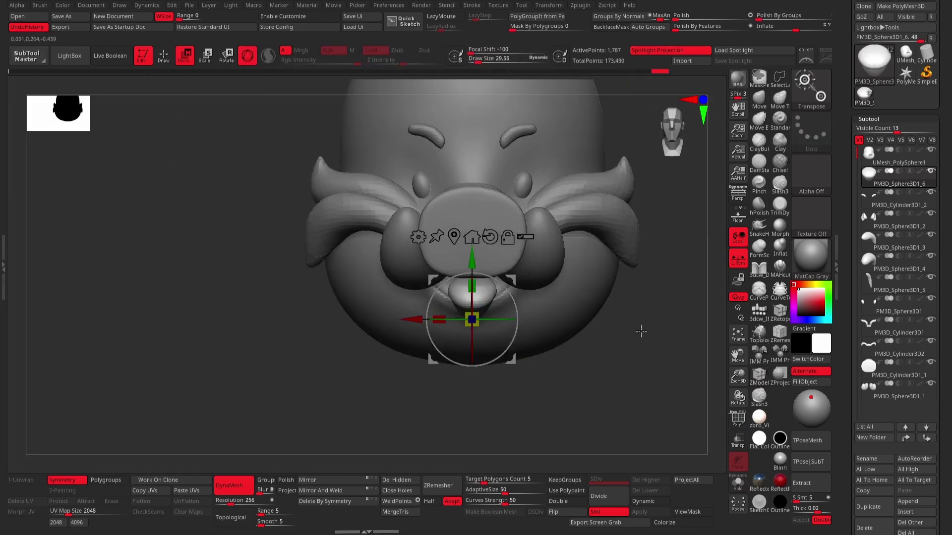
{"action": "scroll", "coordinate": [295, 316], "scroll_direction": "up", "scroll_amount": 3}
{"action": "mouse_move", "coordinate": [294, 316]}
{"action": "left_mouse_down"}
{"action": "mouse_move", "coordinate": [372, 315]}
{"action": "mouse_move", "coordinate": [516, 192]}
{"action": "mouse_move", "coordinate": [240, 176]}
{"action": "mouse_move", "coordinate": [297, 238]}
{"action": "mouse_move", "coordinate": [436, 298]}
{"action": "mouse_move", "coordinate": [446, 317]}
{"action": "mouse_move", "coordinate": [592, 291]}
{"action": "left_mouse_up"}
{"action": "left_click", "coordinate": [163, 55]}
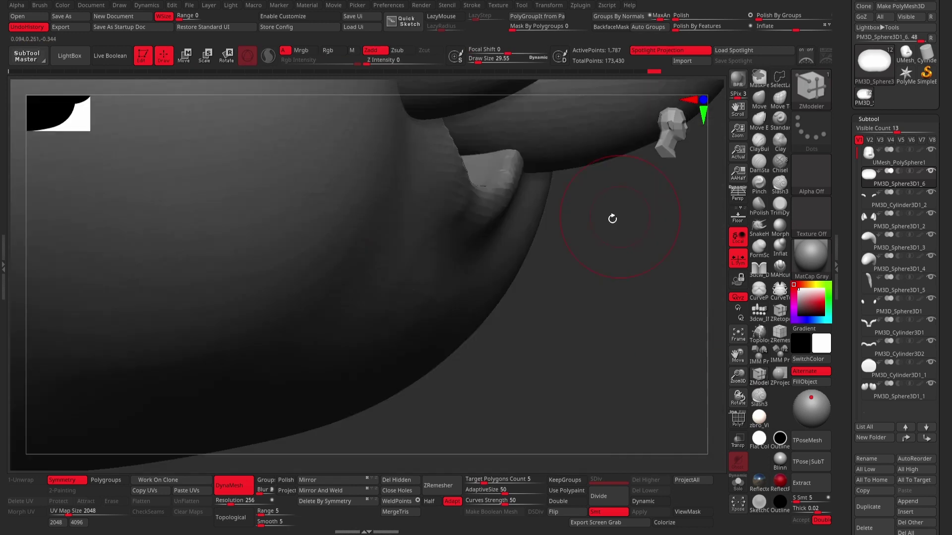
{"action": "mouse_move", "coordinate": [611, 217]}
{"action": "left_mouse_down"}
{"action": "mouse_move", "coordinate": [648, 90]}
{"action": "mouse_move", "coordinate": [471, 231]}
{"action": "mouse_move", "coordinate": [669, 198]}
{"action": "left_mouse_up"}
{"action": "left_click", "coordinate": [456, 193], "text": "alt"}
{"action": "mouse_move", "coordinate": [456, 193]}
{"action": "left_mouse_down"}
{"action": "mouse_move", "coordinate": [530, 235]}
{"action": "mouse_move", "coordinate": [488, 276]}
{"action": "mouse_move", "coordinate": [563, 286]}
{"action": "mouse_move", "coordinate": [638, 366]}
{"action": "mouse_move", "coordinate": [592, 228]}
{"action": "mouse_move", "coordinate": [560, 246]}
{"action": "mouse_move", "coordinate": [578, 397]}
{"action": "mouse_move", "coordinate": [654, 357]}
{"action": "mouse_move", "coordinate": [673, 406]}
{"action": "mouse_move", "coordinate": [446, 248]}
{"action": "left_mouse_up"}
{"action": "left_click", "coordinate": [332, 114], "text": "alt"}
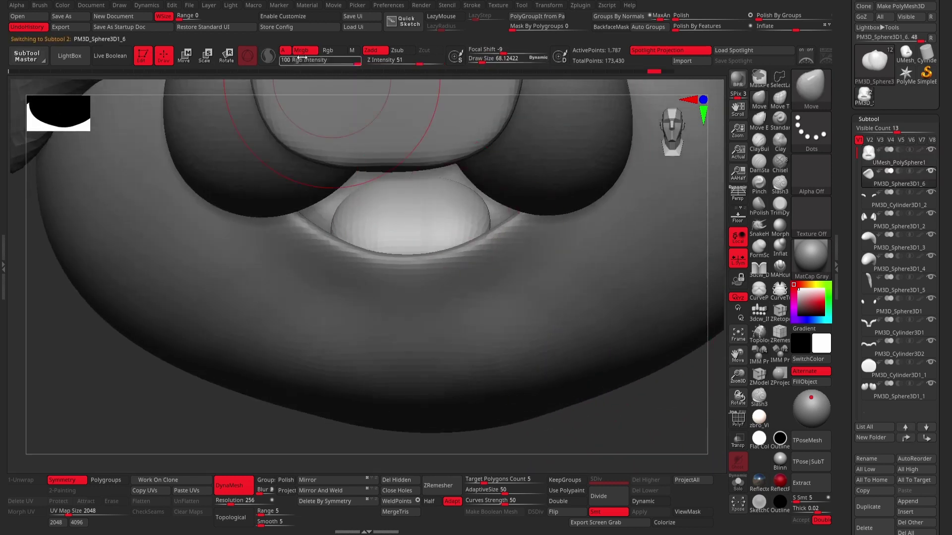
{"action": "mouse_move", "coordinate": [335, 228]}
{"action": "left_mouse_down"}
{"action": "mouse_move", "coordinate": [432, 155]}
{"action": "mouse_move", "coordinate": [495, 223]}
{"action": "mouse_move", "coordinate": [600, 255]}
{"action": "mouse_move", "coordinate": [567, 255]}
{"action": "left_mouse_up"}
{"action": "key", "text": "q"}
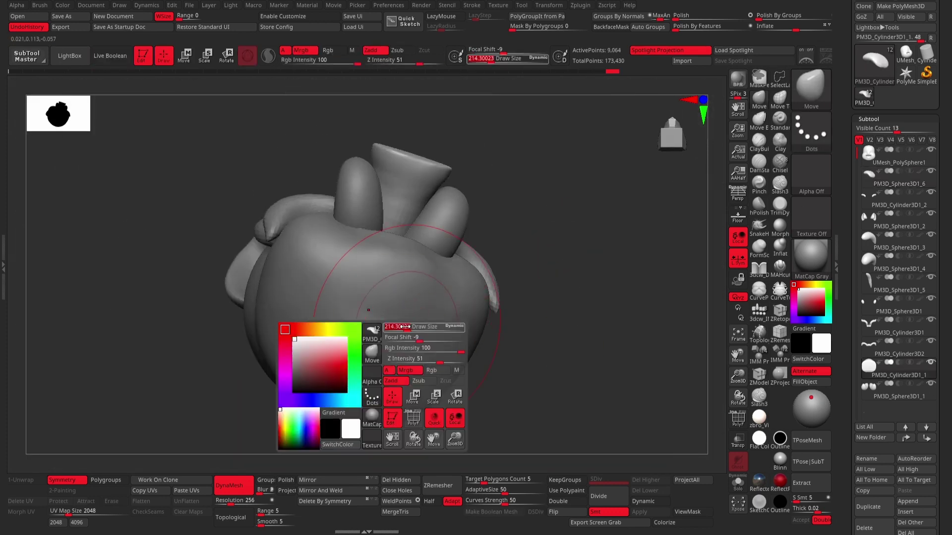
Solo the head and carve a deeper mouth opening with the Detail brush.
{"action": "left_click_drag", "start_coordinate": [567, 255], "coordinate": [578, 219]}
{"action": "left_click_drag", "start_coordinate": [585, 406], "coordinate": [454, 371]}
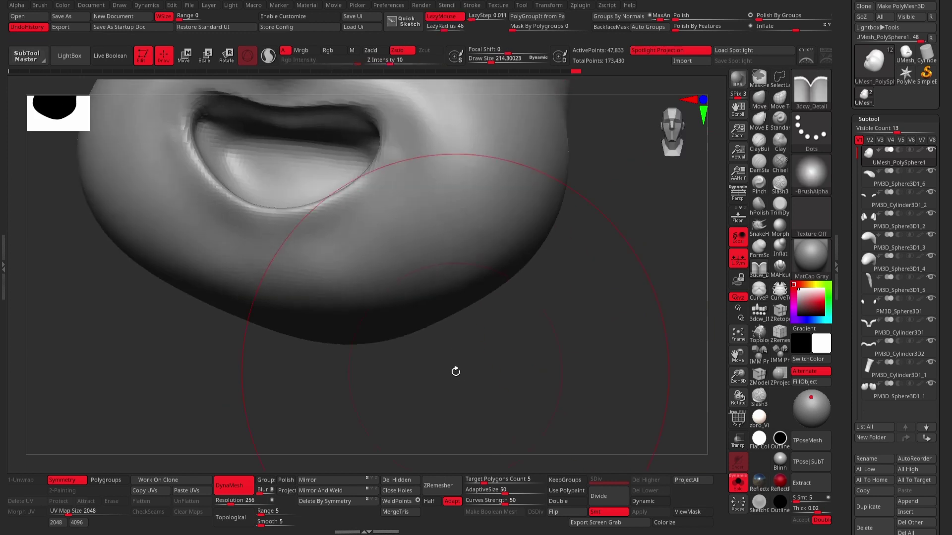
{"action": "mouse_move", "coordinate": [385, 328]}
{"action": "left_mouse_down"}
{"action": "mouse_move", "coordinate": [610, 389]}
{"action": "mouse_move", "coordinate": [700, 208]}
{"action": "mouse_move", "coordinate": [585, 202]}
{"action": "mouse_move", "coordinate": [393, 323]}
{"action": "left_mouse_up"}
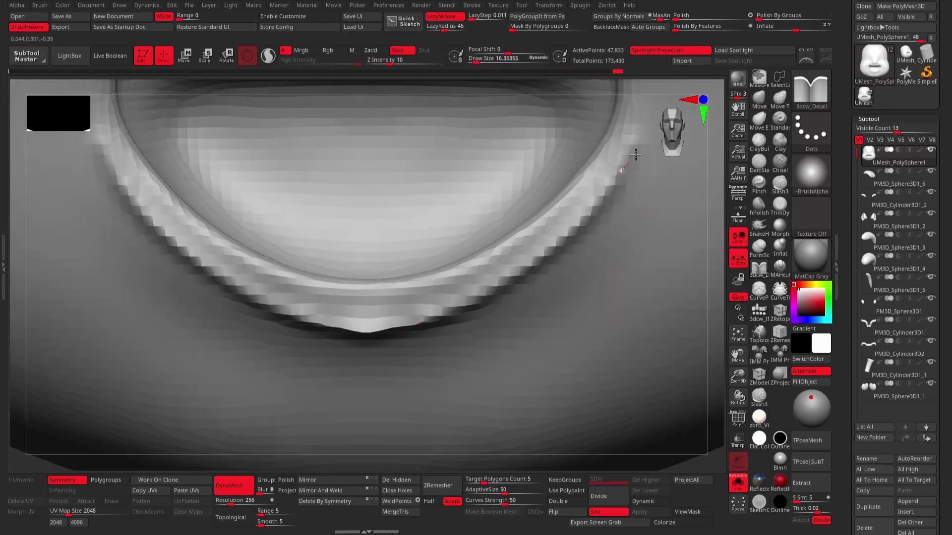
{"action": "right_click_drag", "start_coordinate": [318, 349], "coordinate": [638, 261]}
Pull and smooth the lower lip and mouth corner with Move and Smooth.
{"action": "key", "text": "b"}
{"action": "key", "text": "m"}
{"action": "key", "text": "v"}
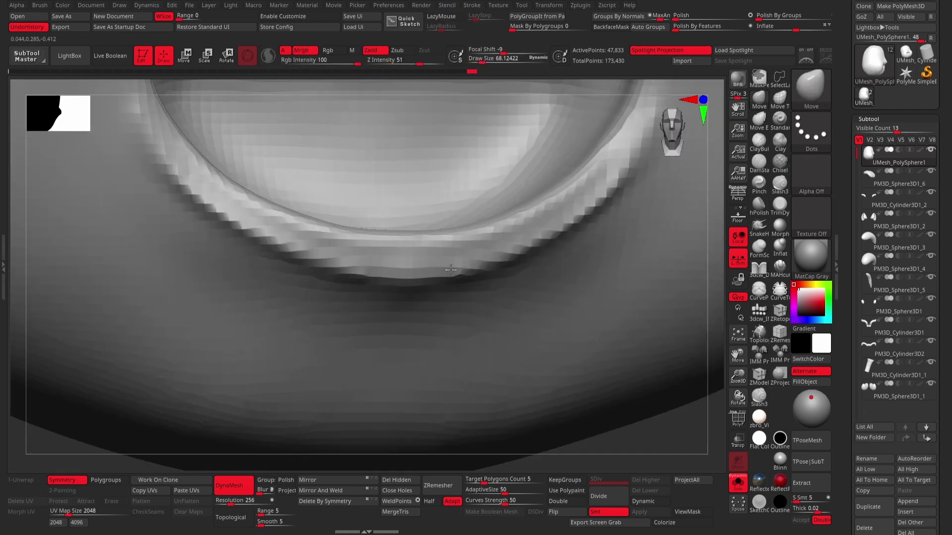
{"action": "mouse_move", "coordinate": [346, 202]}
{"action": "right_mouse_down"}
{"action": "mouse_move", "coordinate": [573, 244]}
{"action": "mouse_move", "coordinate": [318, 159]}
{"action": "mouse_move", "coordinate": [479, 222]}
{"action": "mouse_move", "coordinate": [596, 327]}
{"action": "mouse_move", "coordinate": [570, 329]}
{"action": "mouse_move", "coordinate": [602, 239]}
{"action": "mouse_move", "coordinate": [664, 385]}
{"action": "right_mouse_up"}
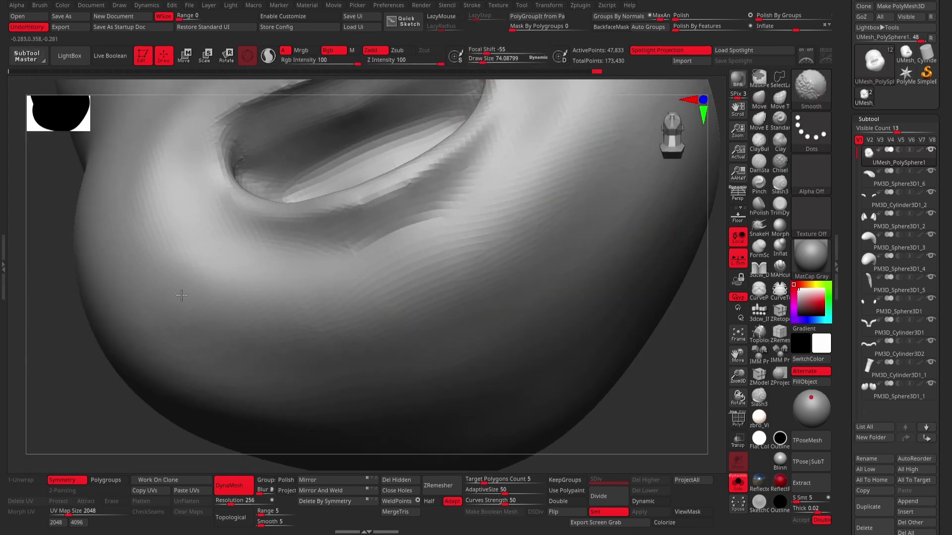
{"action": "right_click_drag", "start_coordinate": [181, 295], "coordinate": [669, 408]}
{"action": "key", "text": "f"}
{"action": "mouse_move", "coordinate": [597, 304]}
{"action": "right_mouse_down", "text": "ctrl"}
{"action": "mouse_move", "coordinate": [462, 291]}
{"action": "mouse_move", "coordinate": [586, 210]}
{"action": "right_mouse_up", "text": "ctrl"}
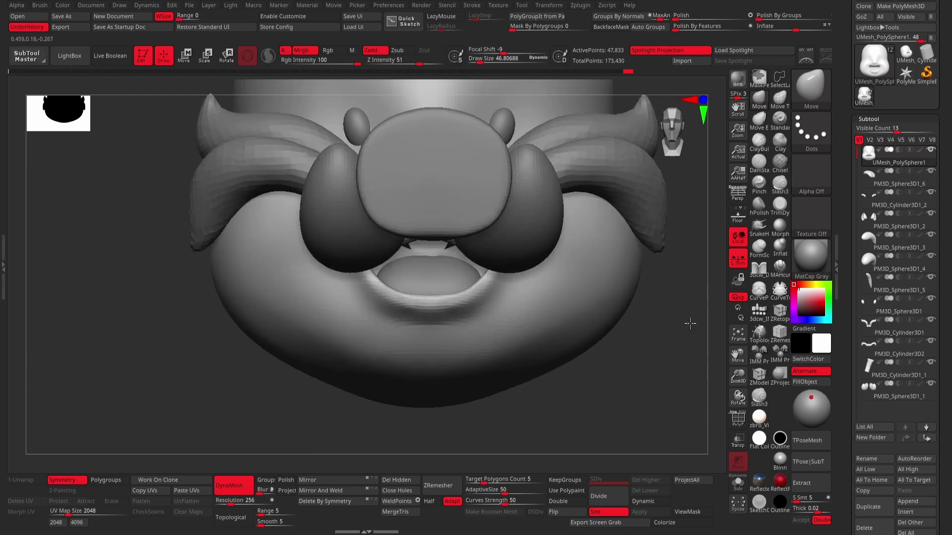
Show only the head, refine the open mouth, then select the horn piece.
{"action": "left_click", "coordinate": [737, 482]}
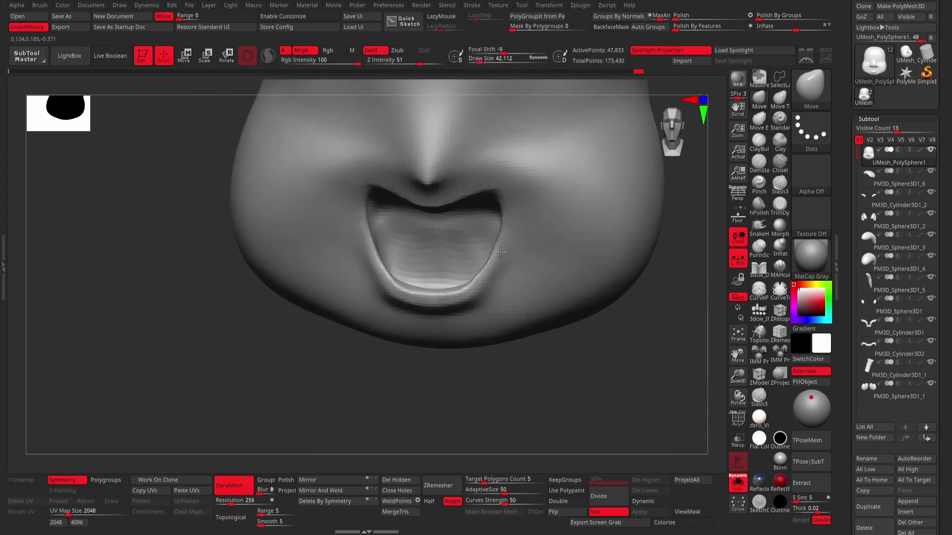
{"action": "right_click_drag", "start_coordinate": [501, 252], "coordinate": [447, 312]}
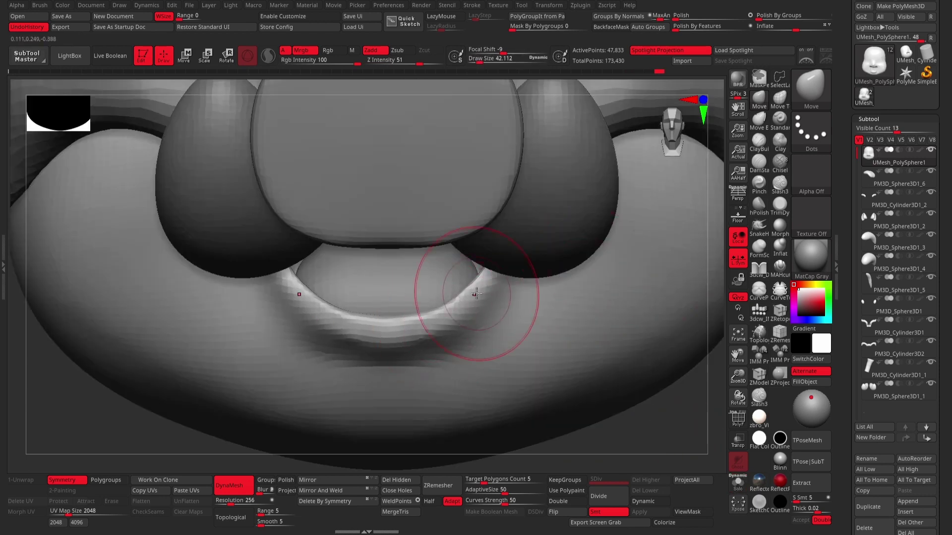
{"action": "key", "text": "f"}
{"action": "mouse_move", "coordinate": [545, 322]}
{"action": "right_mouse_down"}
{"action": "mouse_move", "coordinate": [567, 282]}
{"action": "mouse_move", "coordinate": [632, 276]}
{"action": "right_mouse_up"}
{"action": "key", "text": "w"}
{"action": "left_click", "coordinate": [385, 213], "text": "alt"}
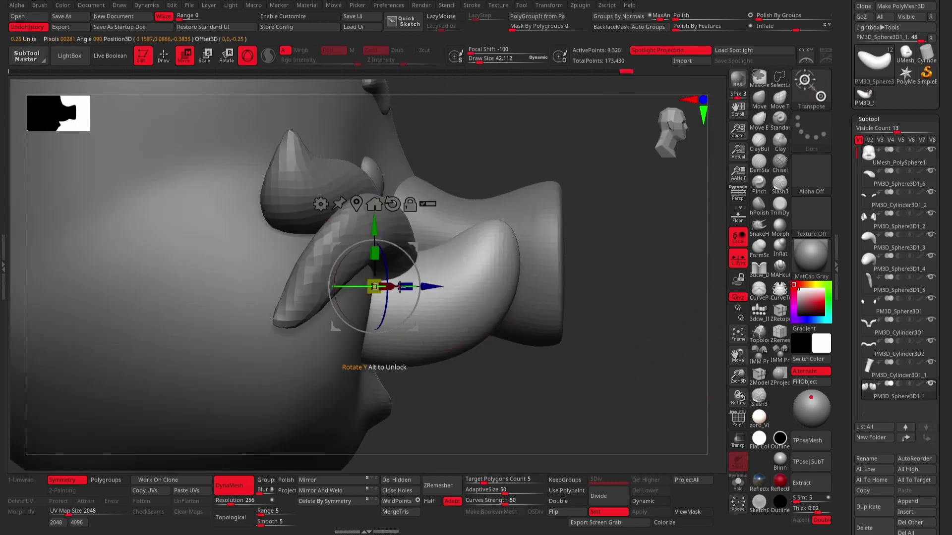
Step back through earlier edits, build clay across the forehead, and select the snout piece.
{"action": "left_click_drag", "start_coordinate": [639, 71], "coordinate": [138, 74]}
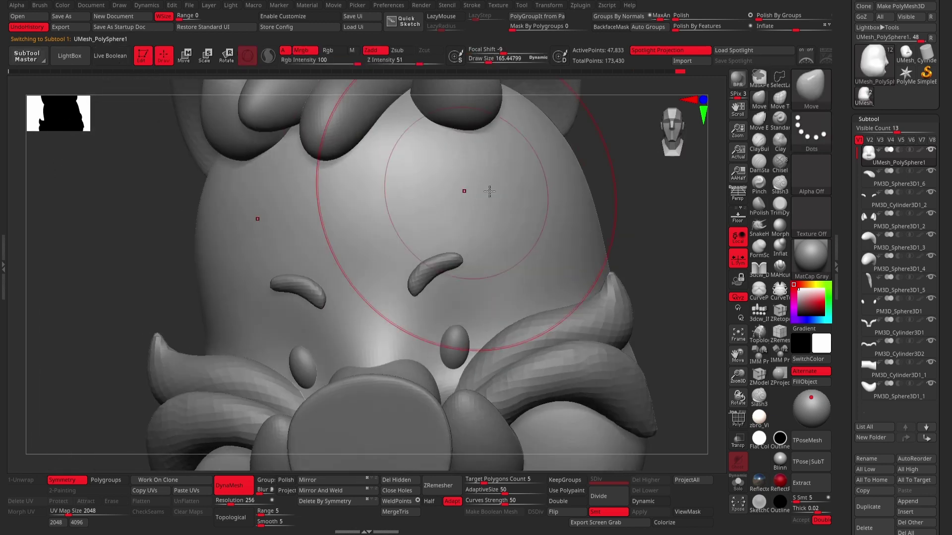
{"action": "left_click_drag", "start_coordinate": [226, 185], "coordinate": [501, 147]}
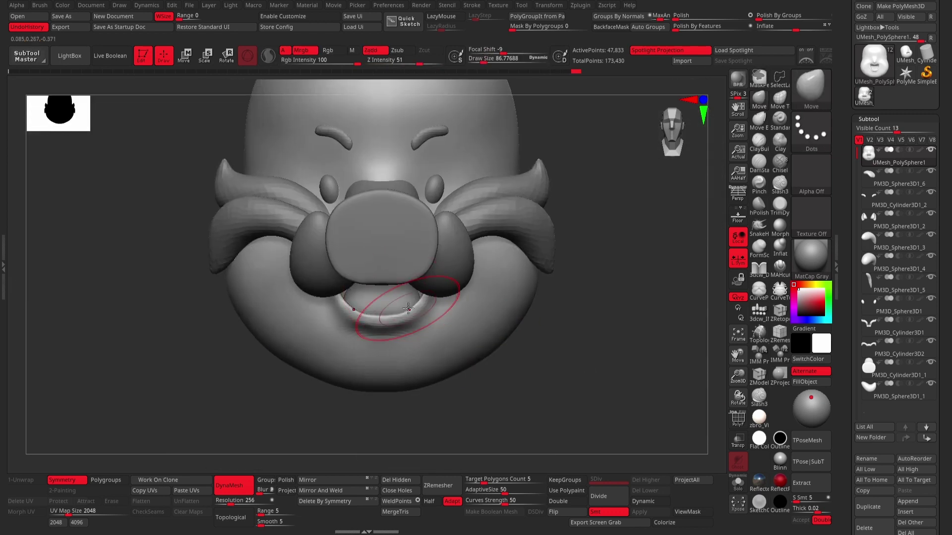
{"action": "left_click", "coordinate": [407, 308], "text": "alt"}
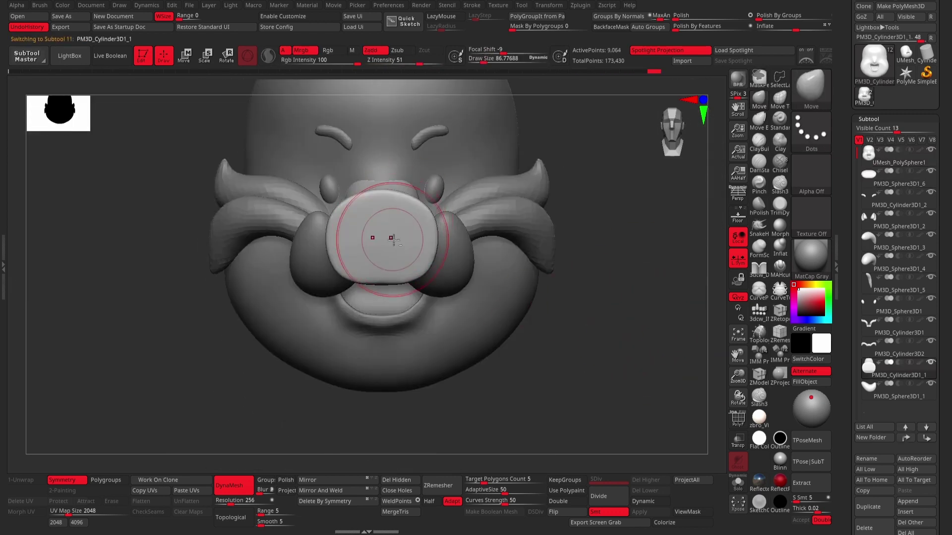
{"action": "left_click", "coordinate": [393, 238], "text": "alt"}
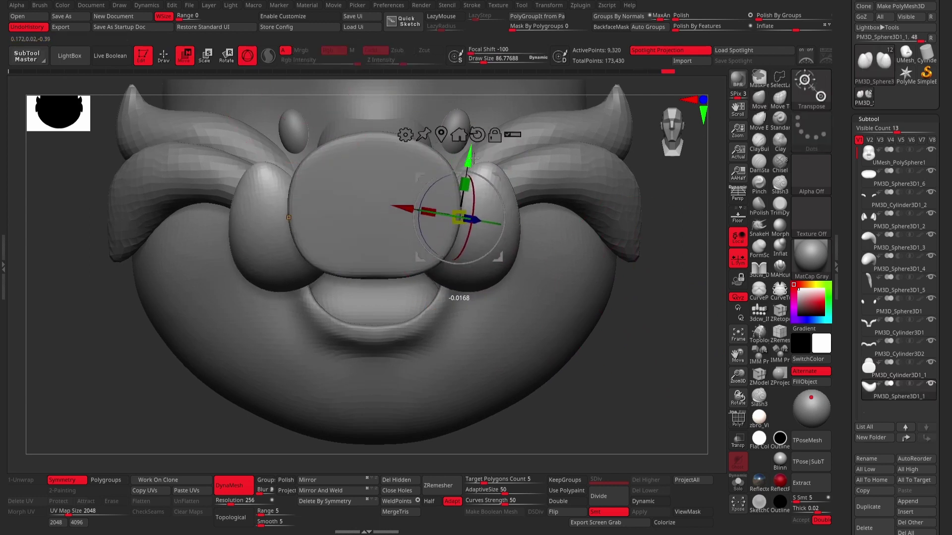
{"action": "key", "text": "q"}
{"action": "left_click", "coordinate": [437, 162], "text": "alt"}
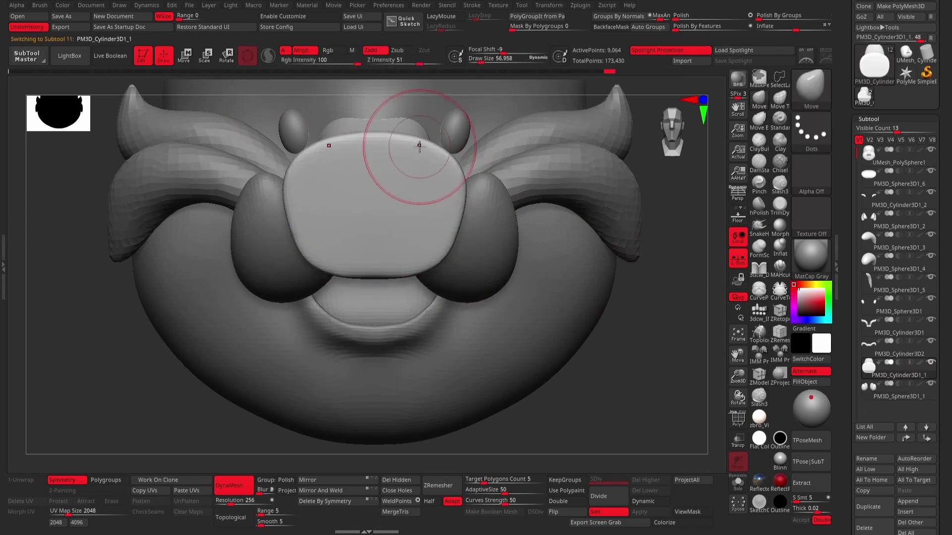
Puff the snout outward with the Inflate brush, checking it from side and front.
{"action": "key", "text": "b"}
{"action": "key", "text": "i"}
{"action": "key", "text": "n"}
{"action": "left_click_drag", "start_coordinate": [639, 317], "coordinate": [595, 282]}
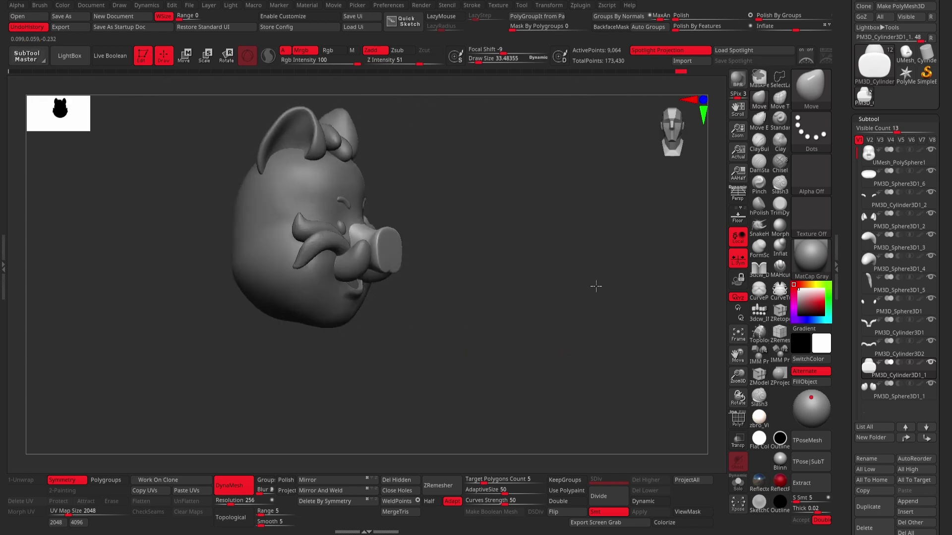
{"action": "left_click_drag", "start_coordinate": [551, 222], "coordinate": [461, 317]}
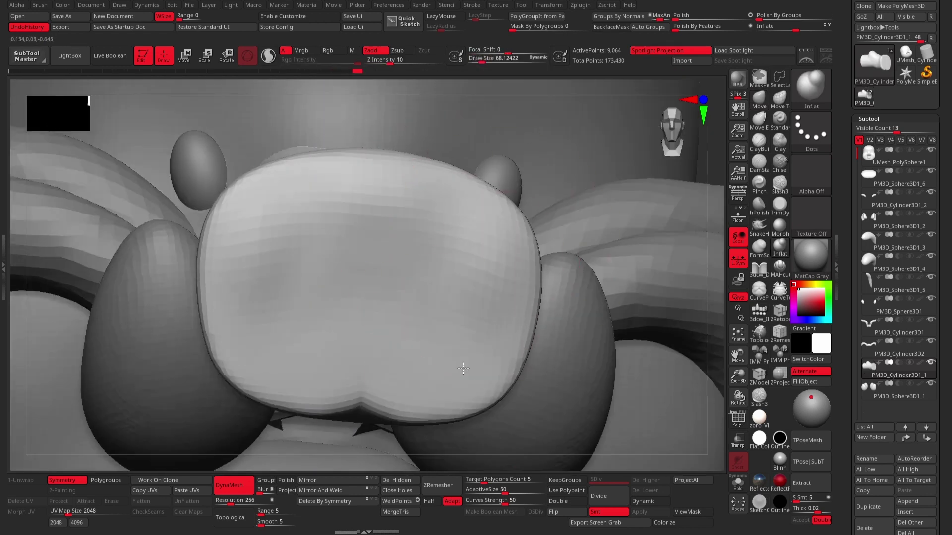
{"action": "left_click_drag", "start_coordinate": [299, 294], "coordinate": [592, 238]}
{"action": "left_click_drag", "start_coordinate": [338, 300], "coordinate": [539, 227]}
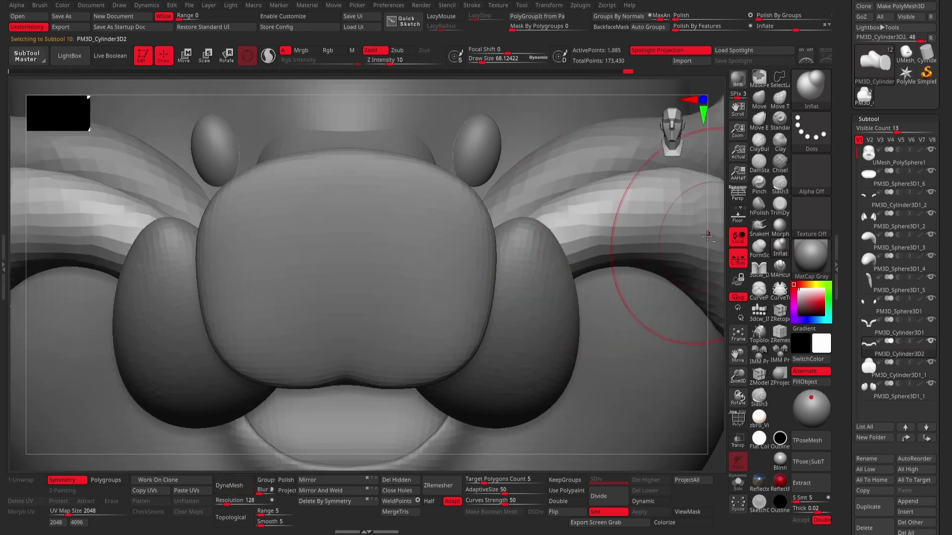
Cycle through the mustache, eyebrow, snout and head subtools.
{"action": "left_click", "coordinate": [892, 354]}
{"action": "key", "text": "f"}
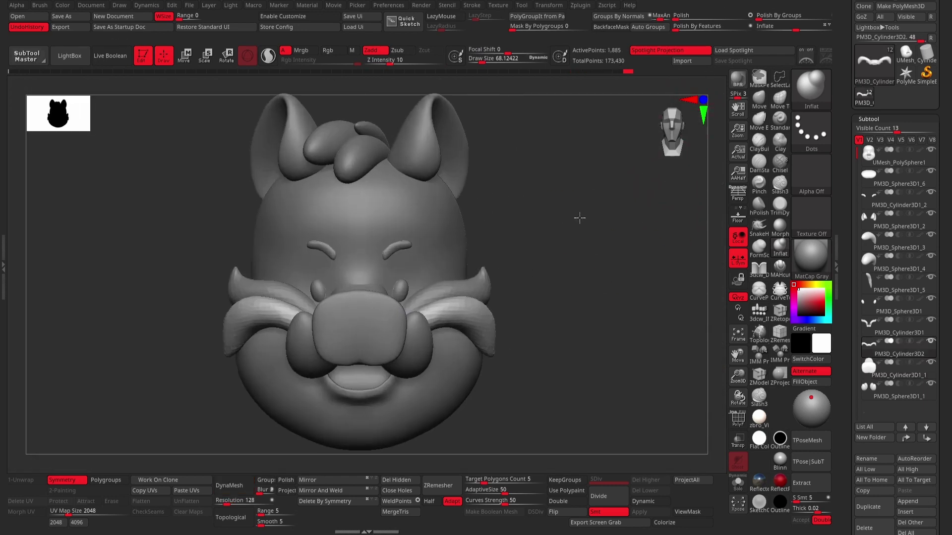
{"action": "left_click_drag", "start_coordinate": [578, 215], "coordinate": [569, 228]}
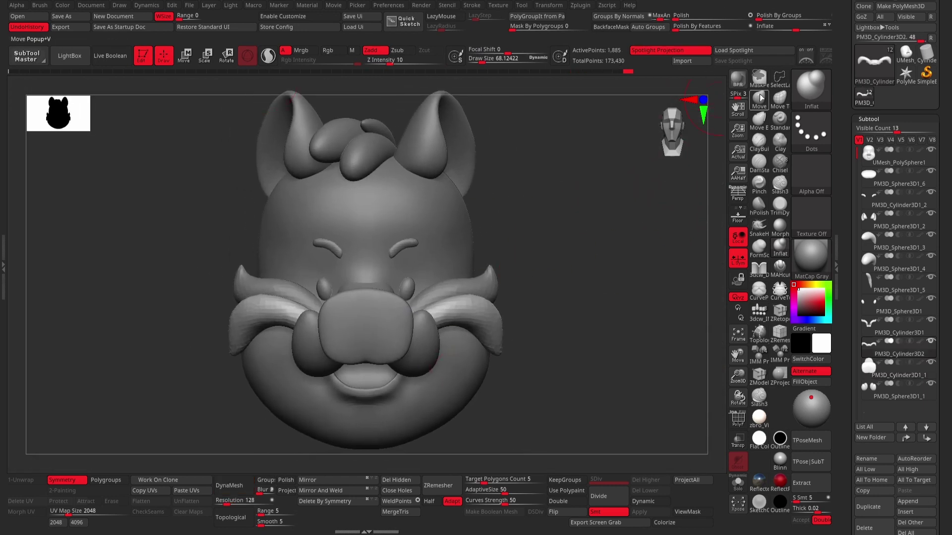
{"action": "key", "text": "w"}
{"action": "left_click", "coordinate": [405, 243], "text": "alt"}
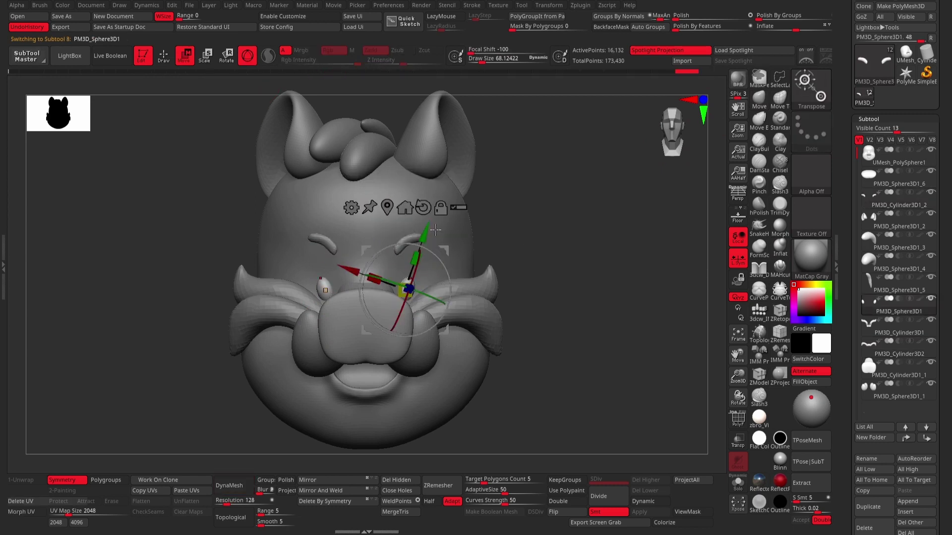
{"action": "left_click", "coordinate": [370, 310], "text": "alt"}
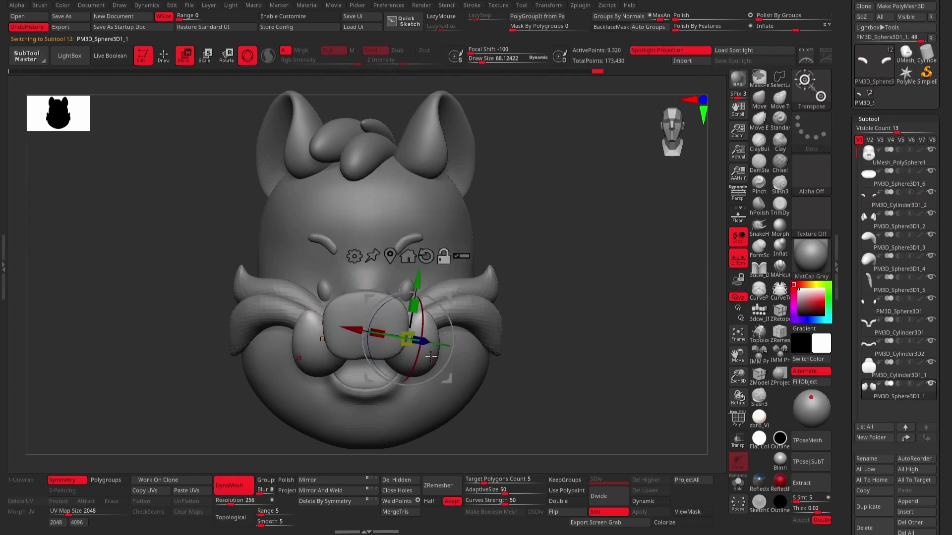
{"action": "key", "text": "q"}
{"action": "left_click", "coordinate": [337, 277], "text": "alt"}
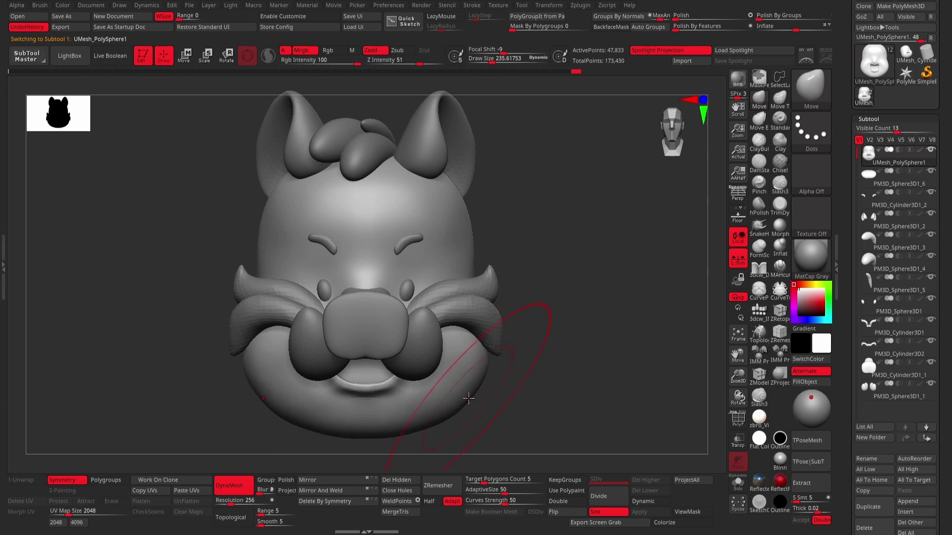
Cycle through mustache, ears and head, then select the tuft piece on top.
{"action": "left_click", "coordinate": [421, 299], "text": "alt"}
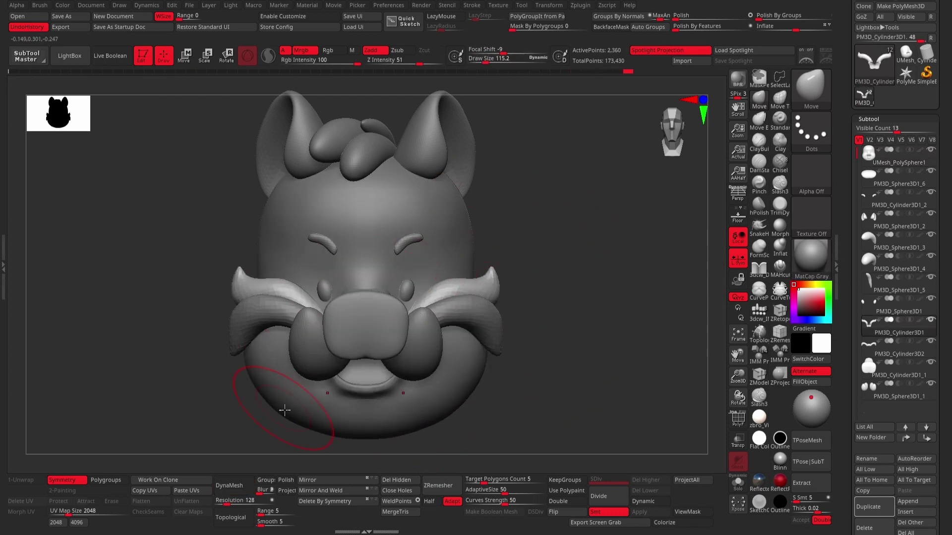
{"action": "key", "text": "w"}
{"action": "left_click", "coordinate": [468, 163], "text": "alt"}
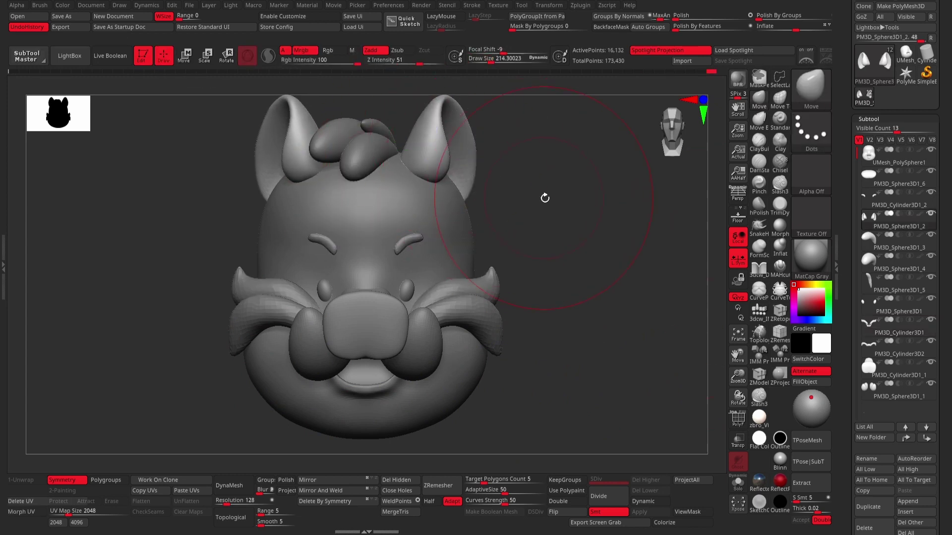
{"action": "mouse_move", "coordinate": [447, 351]}
{"action": "left_mouse_down"}
{"action": "mouse_move", "coordinate": [615, 187]}
{"action": "mouse_move", "coordinate": [527, 319]}
{"action": "mouse_move", "coordinate": [516, 248]}
{"action": "mouse_move", "coordinate": [623, 255]}
{"action": "mouse_move", "coordinate": [544, 267]}
{"action": "mouse_move", "coordinate": [553, 247]}
{"action": "left_mouse_up"}
{"action": "left_click", "coordinate": [615, 186], "text": "alt"}
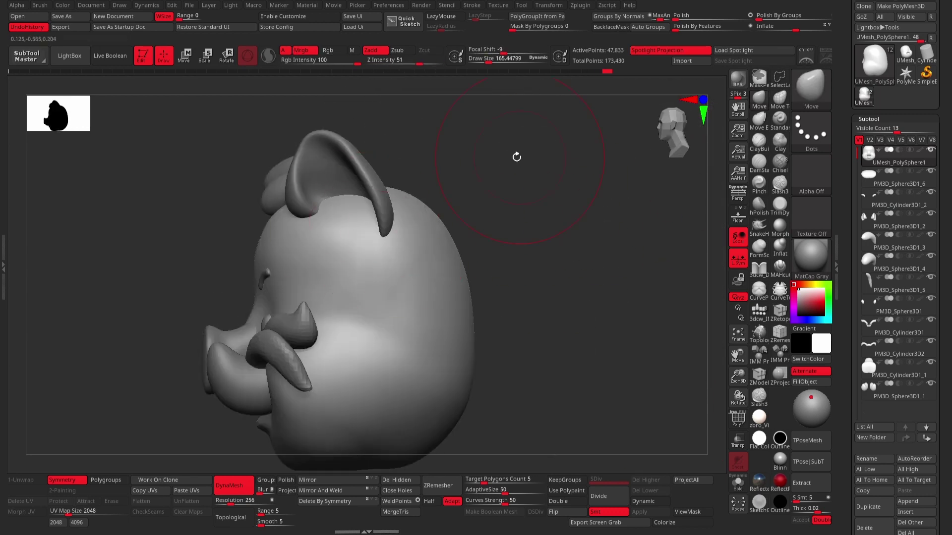
{"action": "mouse_move", "coordinate": [516, 158]}
{"action": "left_mouse_down"}
{"action": "mouse_move", "coordinate": [614, 232]}
{"action": "mouse_move", "coordinate": [548, 166]}
{"action": "mouse_move", "coordinate": [324, 162]}
{"action": "left_mouse_up"}
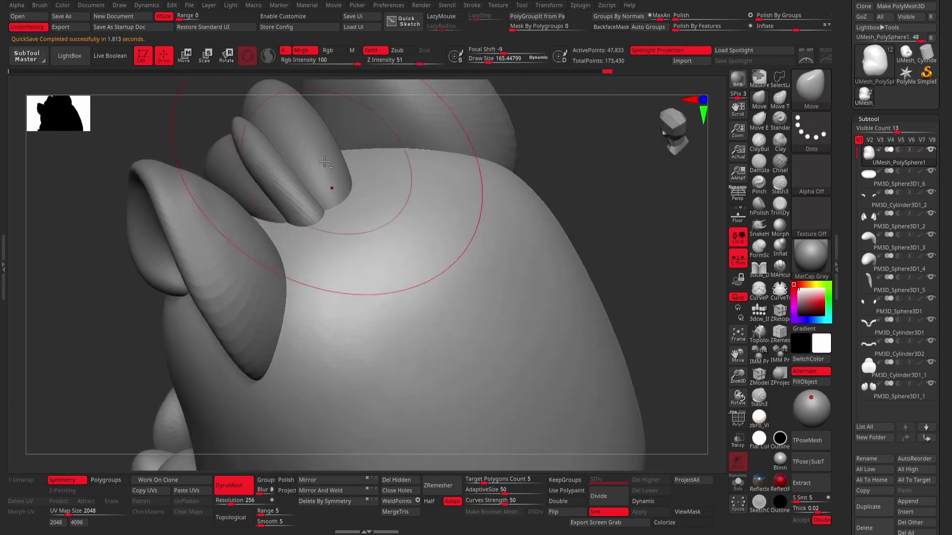
{"action": "left_click", "coordinate": [892, 245]}
Place the tuft copies along the top and back of the head, checking from several angles.
{"action": "mouse_move", "coordinate": [291, 247]}
{"action": "left_mouse_down"}
{"action": "mouse_move", "coordinate": [277, 337]}
{"action": "mouse_move", "coordinate": [382, 258]}
{"action": "mouse_move", "coordinate": [357, 200]}
{"action": "mouse_move", "coordinate": [393, 231]}
{"action": "left_mouse_up"}
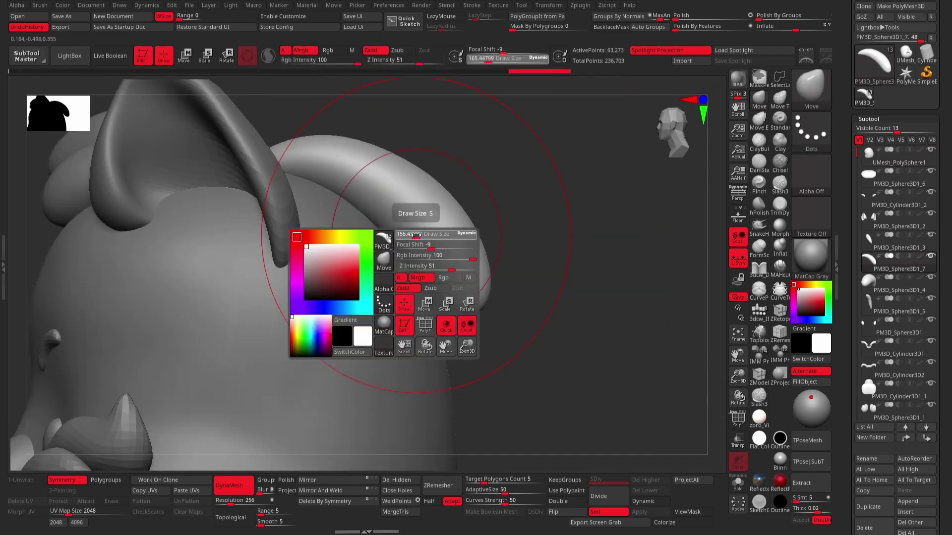
{"action": "mouse_move", "coordinate": [461, 299]}
{"action": "left_mouse_down"}
{"action": "mouse_move", "coordinate": [314, 314]}
{"action": "mouse_move", "coordinate": [618, 344]}
{"action": "mouse_move", "coordinate": [369, 266]}
{"action": "mouse_move", "coordinate": [714, 297]}
{"action": "left_mouse_up"}
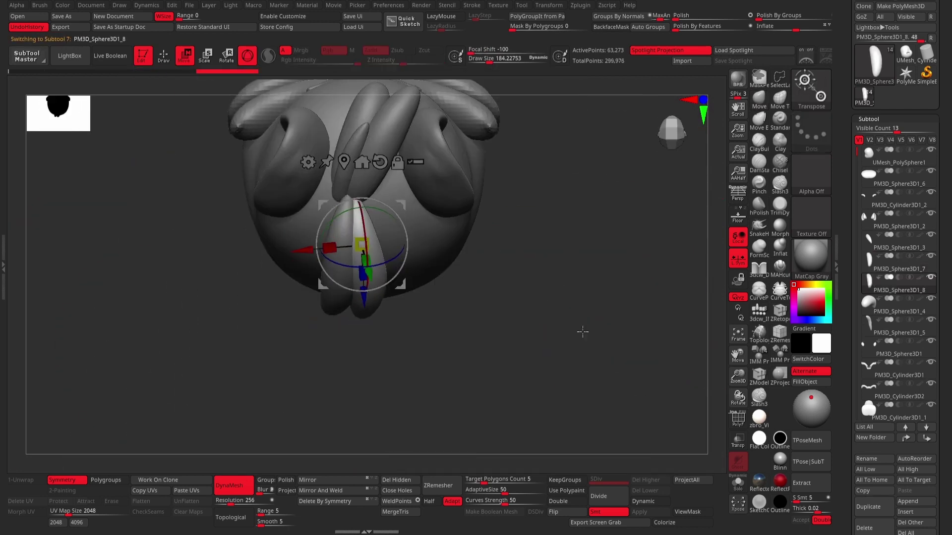
{"action": "left_click_drag", "start_coordinate": [582, 331], "coordinate": [527, 214]}
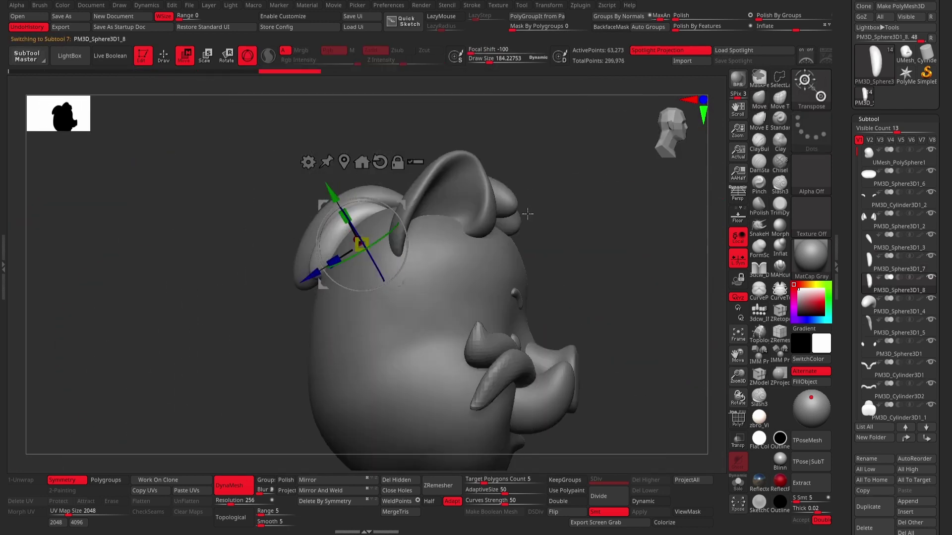
{"action": "left_click_drag", "start_coordinate": [403, 195], "coordinate": [603, 202]}
{"action": "key", "text": "q"}
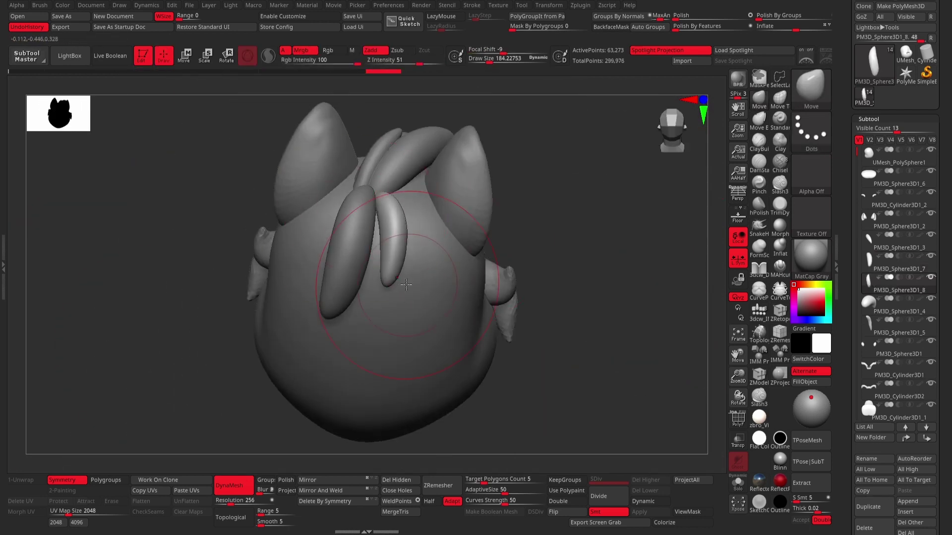
{"action": "left_click_drag", "start_coordinate": [585, 278], "coordinate": [644, 304], "text": "shift"}
{"action": "mouse_move", "coordinate": [449, 276]}
{"action": "left_mouse_down"}
{"action": "mouse_move", "coordinate": [537, 246]}
{"action": "mouse_move", "coordinate": [297, 153]}
{"action": "mouse_move", "coordinate": [458, 231]}
{"action": "left_mouse_up"}
{"action": "key", "text": "q"}
{"action": "key", "text": "space"}
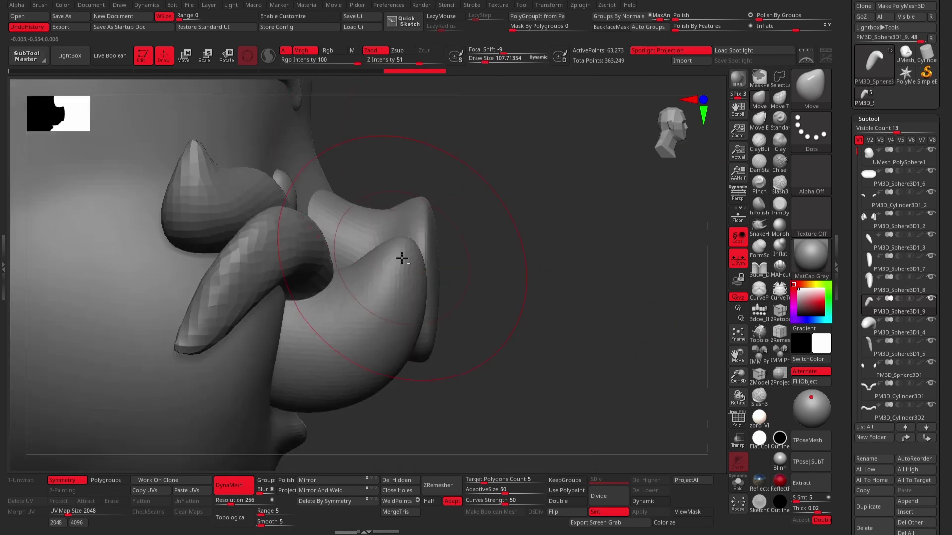
{"action": "left_click", "coordinate": [317, 248], "text": "alt"}
Rotate the mouth piece slightly with the Transpose gizmo.
{"action": "left_click_drag", "start_coordinate": [496, 298], "coordinate": [575, 268]}
{"action": "key", "text": "f"}
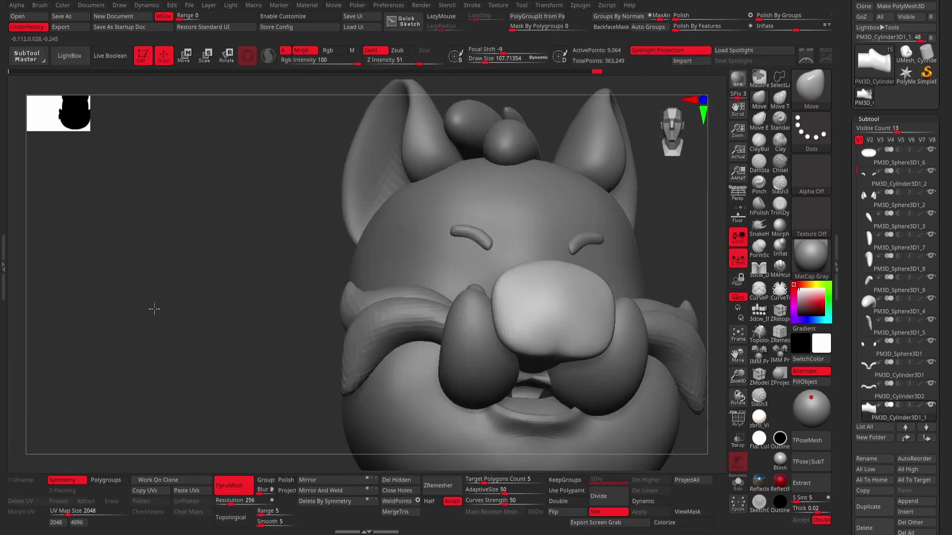
{"action": "left_click_drag", "start_coordinate": [153, 307], "coordinate": [230, 89]}
{"action": "key", "text": "w"}
{"action": "left_click", "coordinate": [557, 367], "text": "alt"}
{"action": "mouse_move", "coordinate": [645, 436]}
{"action": "left_mouse_down"}
{"action": "mouse_move", "coordinate": [602, 384]}
{"action": "mouse_move", "coordinate": [348, 313]}
{"action": "left_mouse_up"}
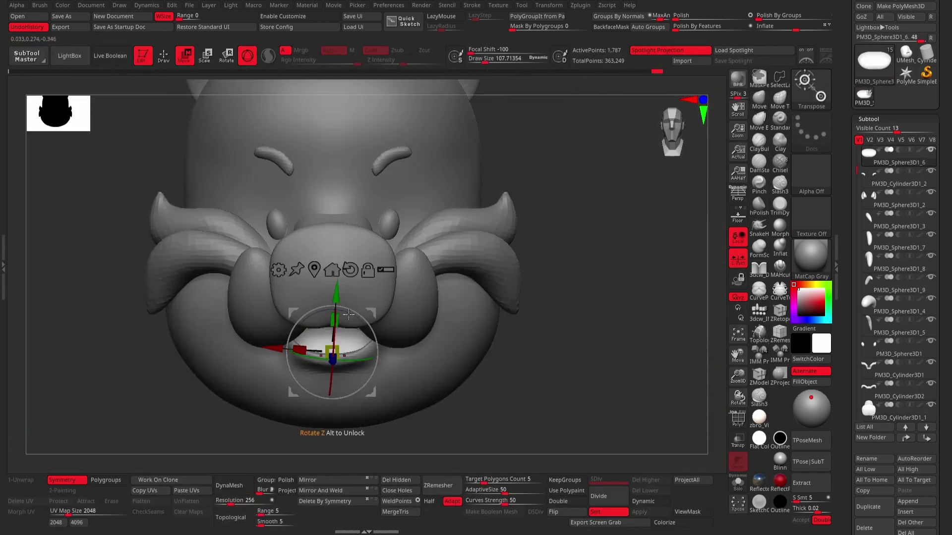
Select the eyebrow piece and inspect it from below and the front, then reselect the head.
{"action": "left_click", "coordinate": [389, 166], "text": "alt"}
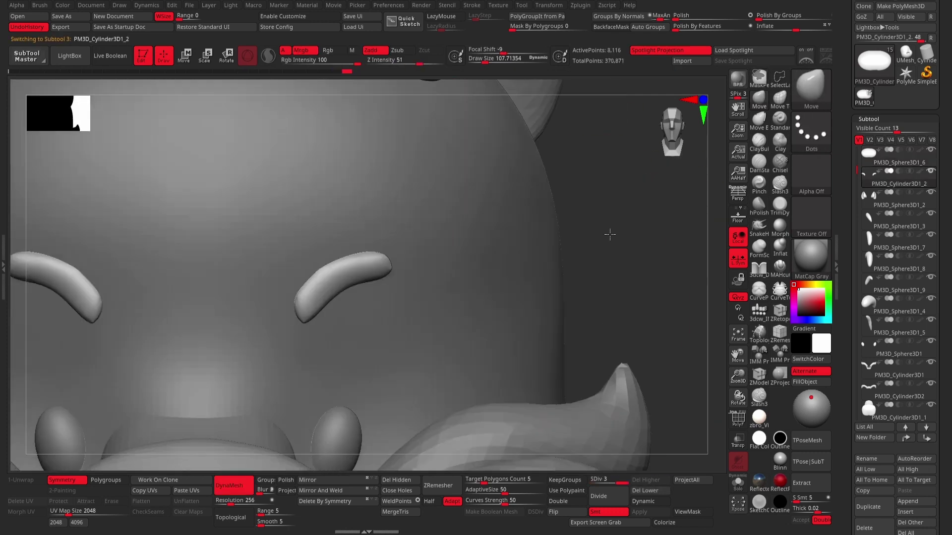
{"action": "right_click_drag", "start_coordinate": [389, 167], "coordinate": [325, 300], "text": "ctrl"}
{"action": "mouse_move", "coordinate": [311, 358]}
{"action": "right_mouse_down"}
{"action": "mouse_move", "coordinate": [404, 159]}
{"action": "mouse_move", "coordinate": [356, 289]}
{"action": "right_mouse_up"}
{"action": "right_click_drag", "start_coordinate": [429, 282], "coordinate": [313, 272], "text": "shift"}
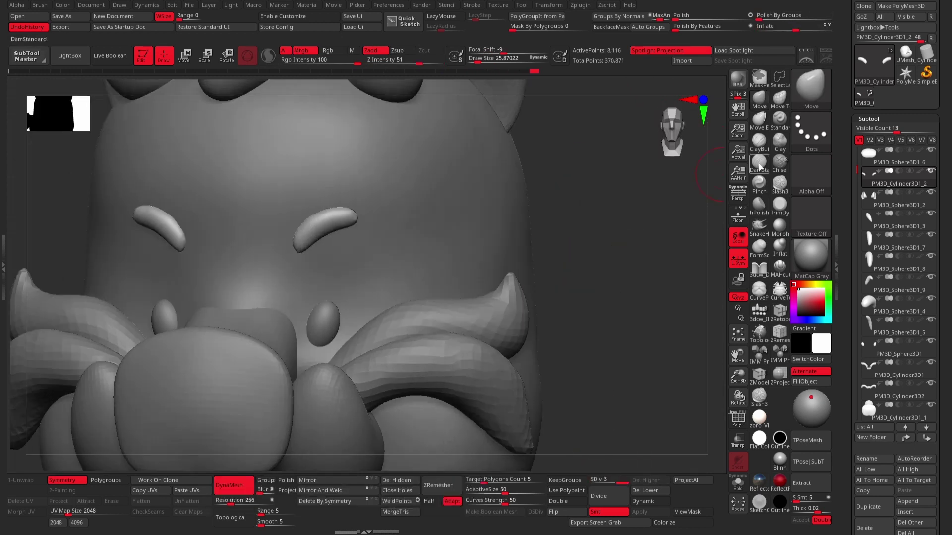
{"action": "left_click", "coordinate": [301, 335], "text": "alt"}
{"action": "right_click_drag", "start_coordinate": [323, 329], "coordinate": [703, 240]}
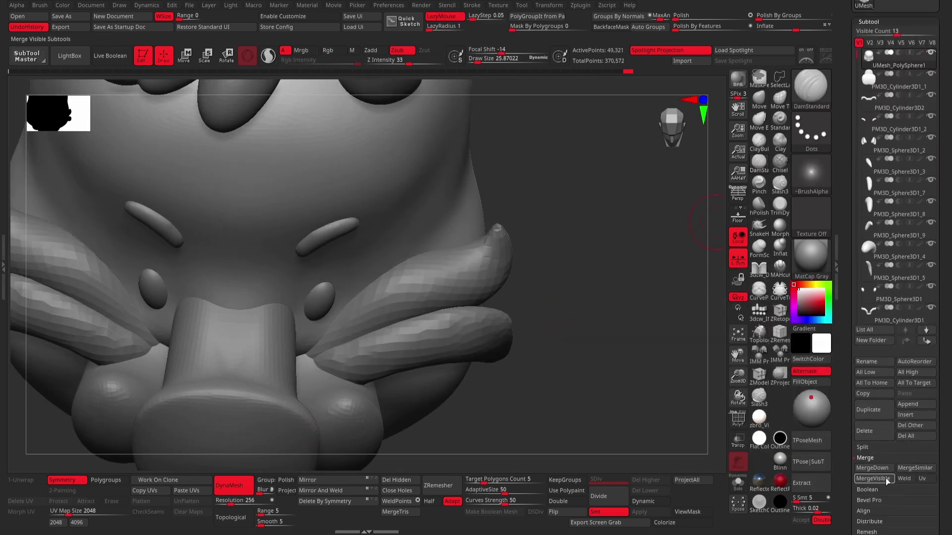
Solo the head and mask the front face of the snout.
{"action": "left_click", "coordinate": [737, 482]}
{"action": "mouse_move", "coordinate": [265, 305]}
{"action": "right_mouse_down"}
{"action": "mouse_move", "coordinate": [180, 361]}
{"action": "mouse_move", "coordinate": [569, 239]}
{"action": "mouse_move", "coordinate": [259, 225]}
{"action": "right_mouse_up"}
{"action": "key", "text": "b"}
{"action": "key", "text": "c"}
{"action": "key", "text": "b"}
{"action": "mouse_move", "coordinate": [181, 266]}
{"action": "right_mouse_down"}
{"action": "mouse_move", "coordinate": [550, 213]}
{"action": "mouse_move", "coordinate": [531, 233]}
{"action": "mouse_move", "coordinate": [340, 270]}
{"action": "right_mouse_up"}
{"action": "mouse_move", "coordinate": [341, 270]}
{"action": "left_mouse_down", "text": "ctrl"}
{"action": "mouse_move", "coordinate": [234, 213]}
{"action": "mouse_move", "coordinate": [330, 337]}
{"action": "mouse_move", "coordinate": [317, 287]}
{"action": "mouse_move", "coordinate": [362, 354]}
{"action": "left_mouse_up", "text": "ctrl"}
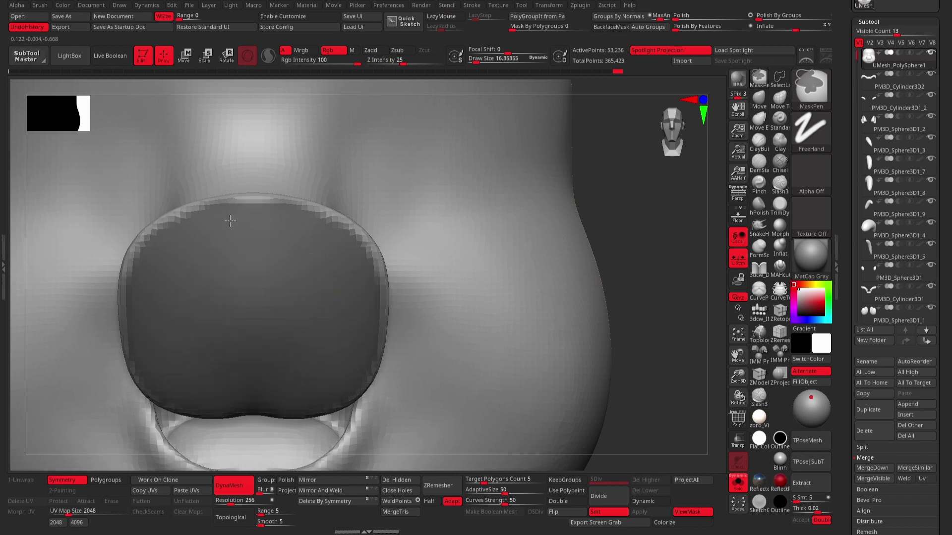
Append a Cylinder3D part to the model for the nostril.
{"action": "mouse_move", "coordinate": [313, 227]}
{"action": "right_mouse_down"}
{"action": "mouse_move", "coordinate": [522, 251]}
{"action": "mouse_move", "coordinate": [611, 234]}
{"action": "mouse_move", "coordinate": [241, 326]}
{"action": "right_mouse_up"}
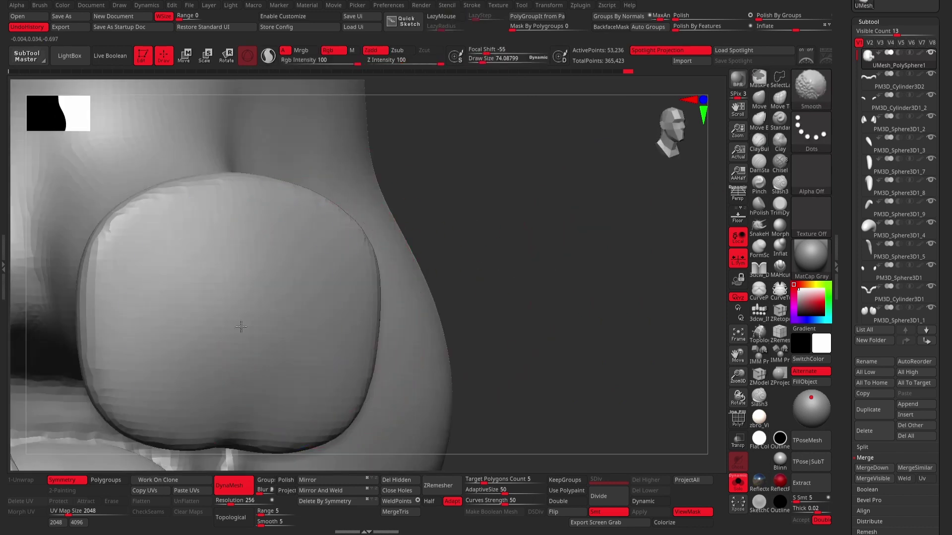
{"action": "mouse_move", "coordinate": [184, 394]}
{"action": "right_mouse_down"}
{"action": "mouse_move", "coordinate": [238, 329]}
{"action": "mouse_move", "coordinate": [641, 246]}
{"action": "right_mouse_up"}
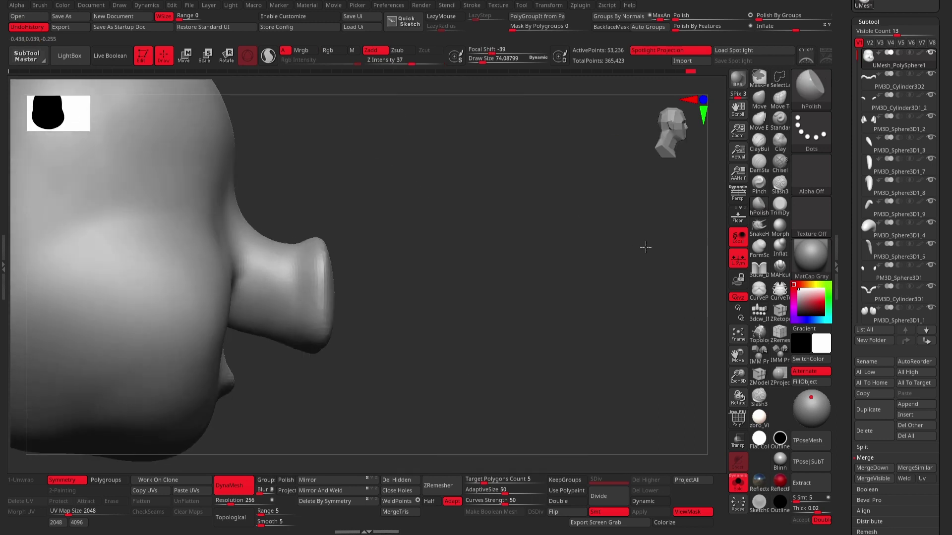
{"action": "left_click", "coordinate": [905, 415]}
{"action": "left_click", "coordinate": [617, 392]}
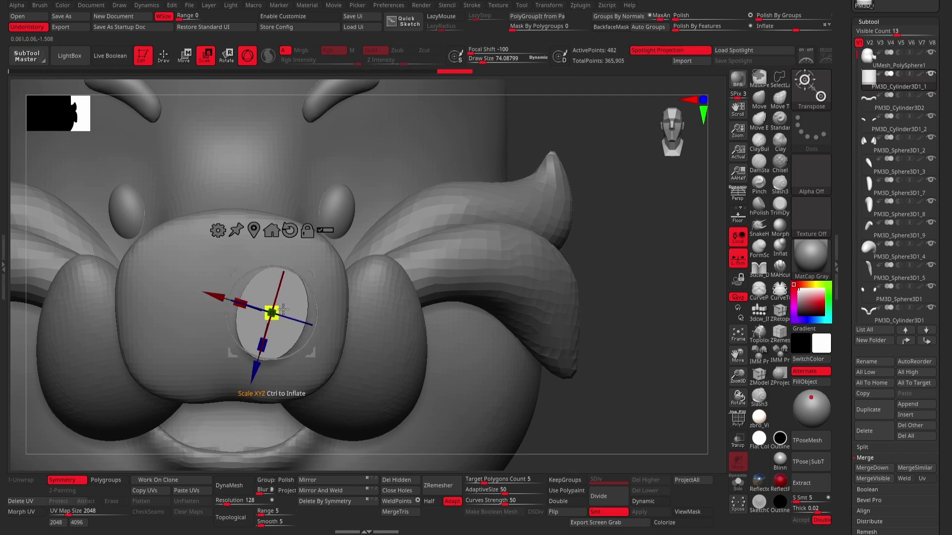
Position the oval disc as the left nostril and check it from several angles.
{"action": "left_click_drag", "start_coordinate": [229, 305], "coordinate": [147, 307]}
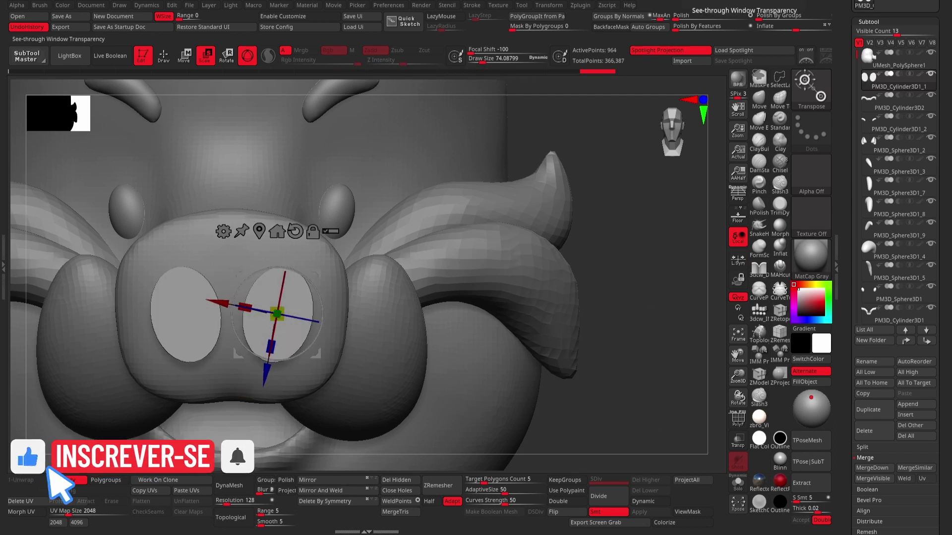
{"action": "key", "text": "f"}
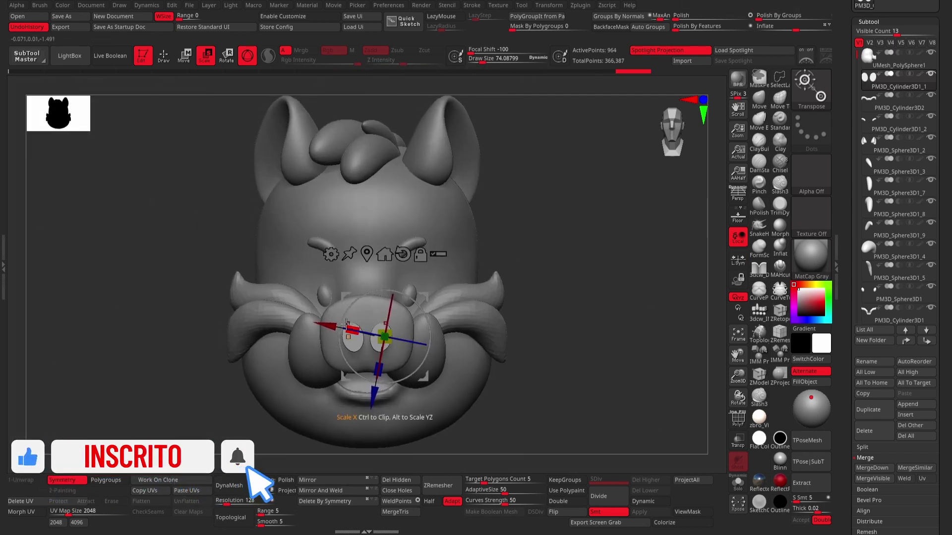
{"action": "left_click_drag", "start_coordinate": [565, 283], "coordinate": [578, 287]}
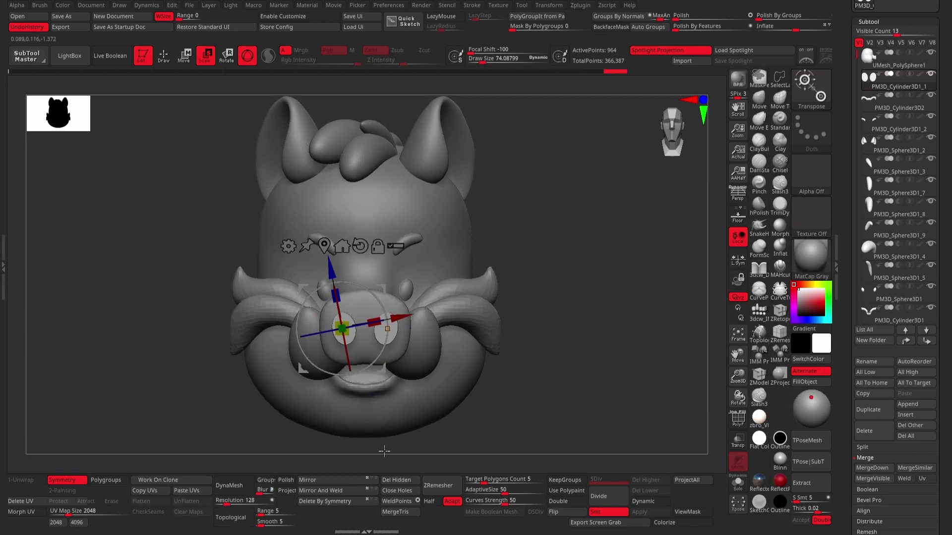
{"action": "left_click_drag", "start_coordinate": [531, 312], "coordinate": [212, 346]}
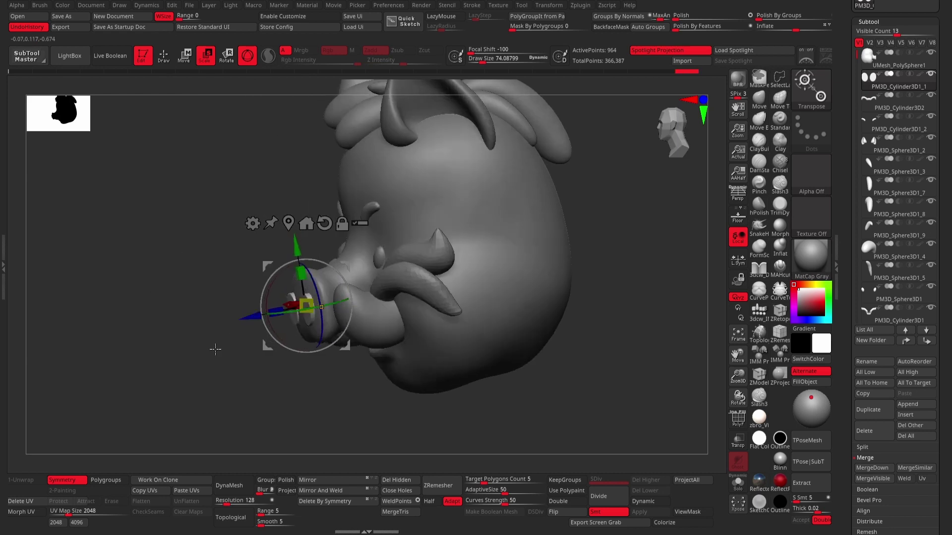
Select the nostril cylinder, then return to the head and undo to the smooth head.
{"action": "left_click", "coordinate": [879, 105]}
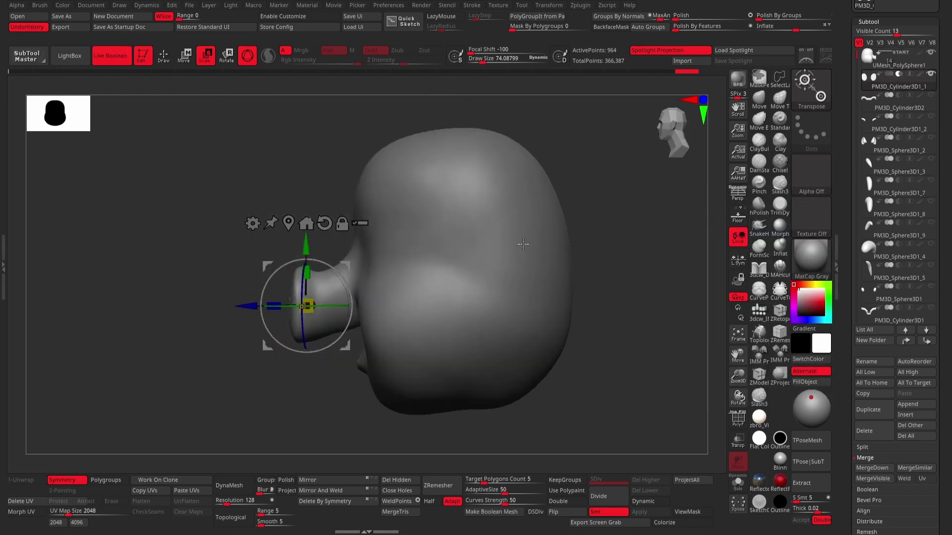
{"action": "scroll", "coordinate": [921, 409], "scroll_direction": "down", "scroll_amount": 5}
{"action": "key", "text": "Up"}
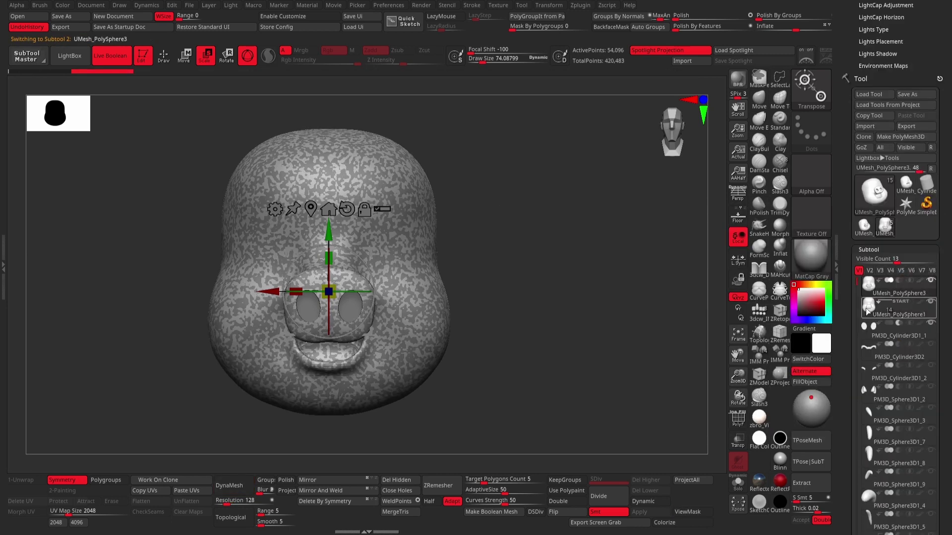
{"action": "key", "text": "ctrl+z"}
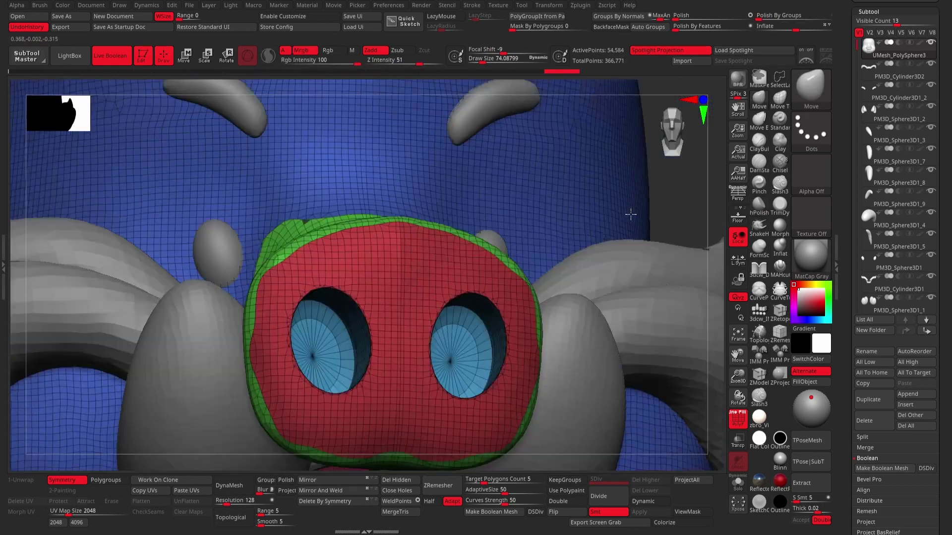
Select the magenta tusk piece and orbit closely around it.
{"action": "key", "text": "f"}
{"action": "mouse_move", "coordinate": [545, 219]}
{"action": "left_mouse_down"}
{"action": "mouse_move", "coordinate": [603, 246]}
{"action": "mouse_move", "coordinate": [636, 214]}
{"action": "left_mouse_up"}
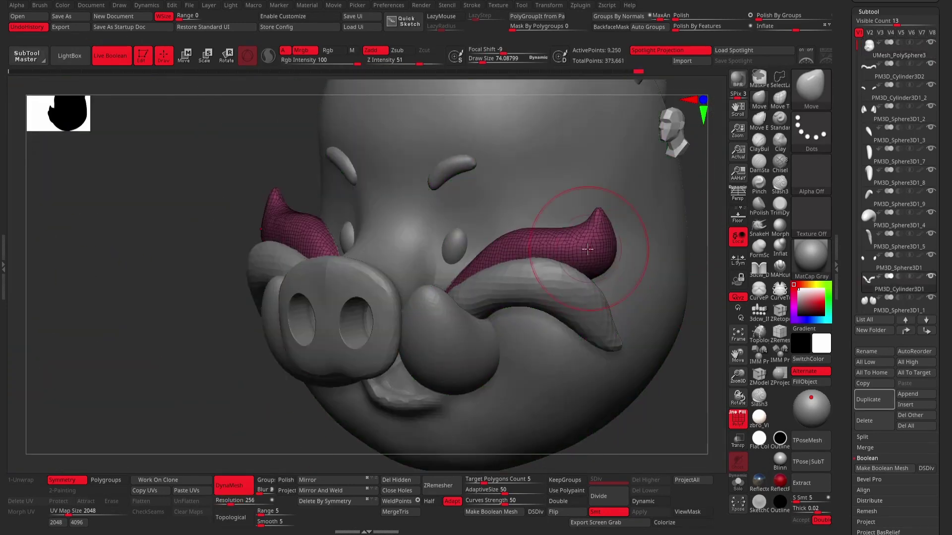
{"action": "left_click", "coordinate": [587, 268], "text": "alt"}
{"action": "left_click", "coordinate": [595, 218], "text": "alt"}
{"action": "left_click", "coordinate": [570, 283], "text": "alt"}
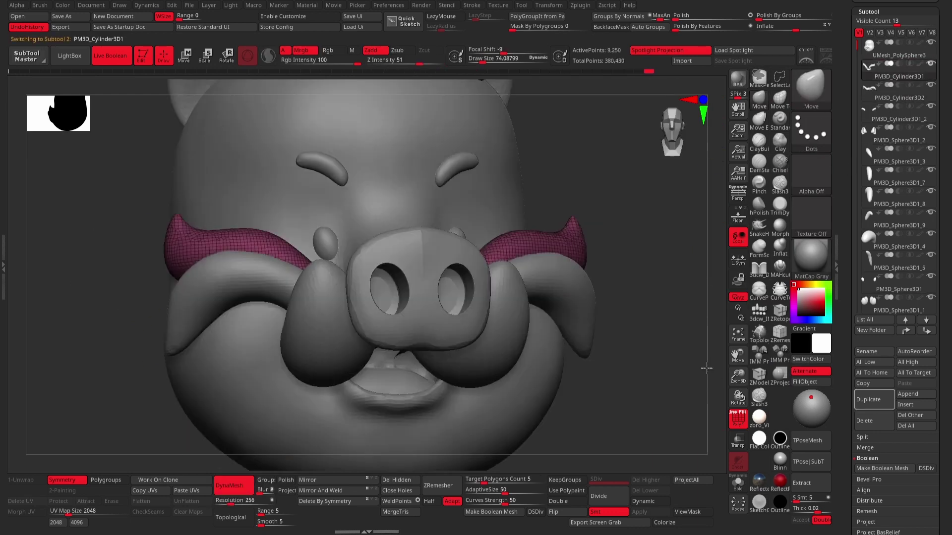
{"action": "left_click_drag", "start_coordinate": [694, 223], "coordinate": [674, 257]}
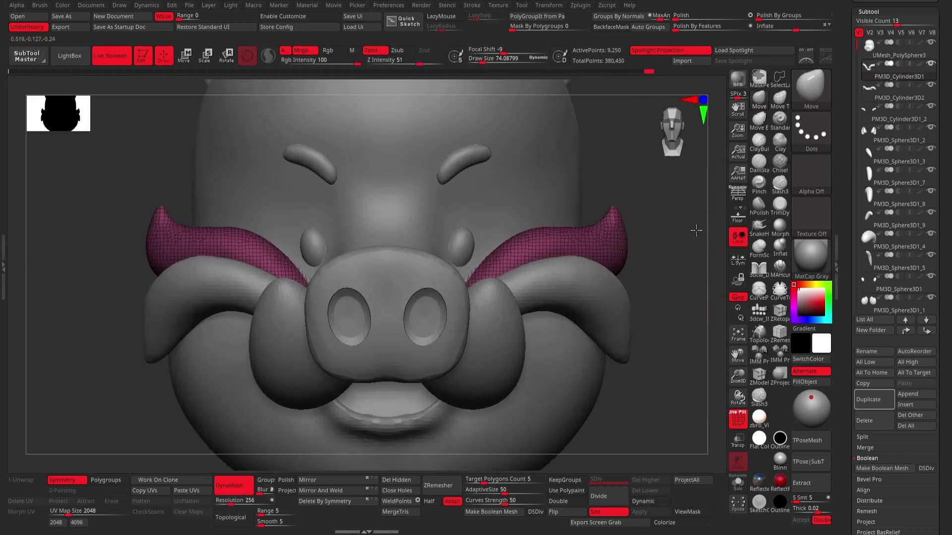
{"action": "key", "text": "f"}
{"action": "mouse_move", "coordinate": [452, 395]}
{"action": "right_mouse_down"}
{"action": "mouse_move", "coordinate": [626, 257]}
{"action": "mouse_move", "coordinate": [540, 258]}
{"action": "right_mouse_up"}
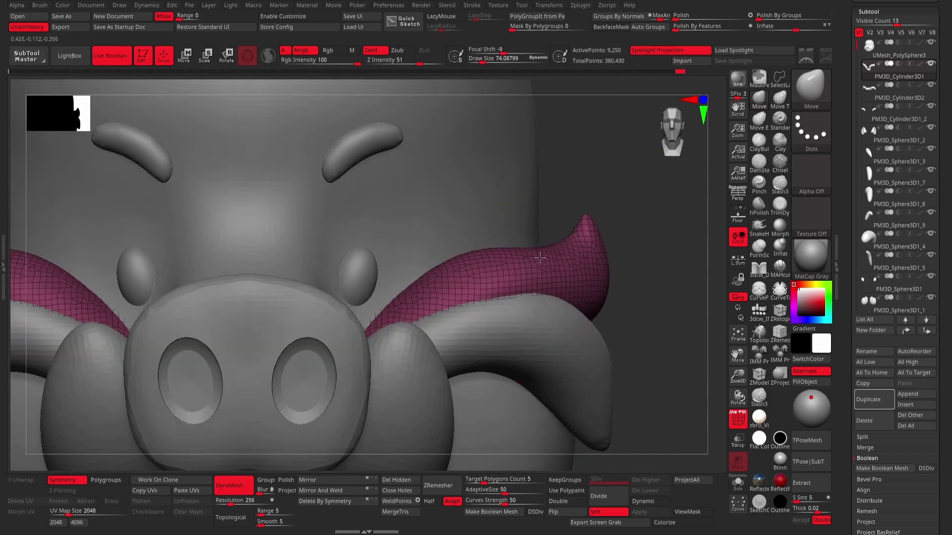
{"action": "right_click_drag", "start_coordinate": [365, 333], "coordinate": [593, 293]}
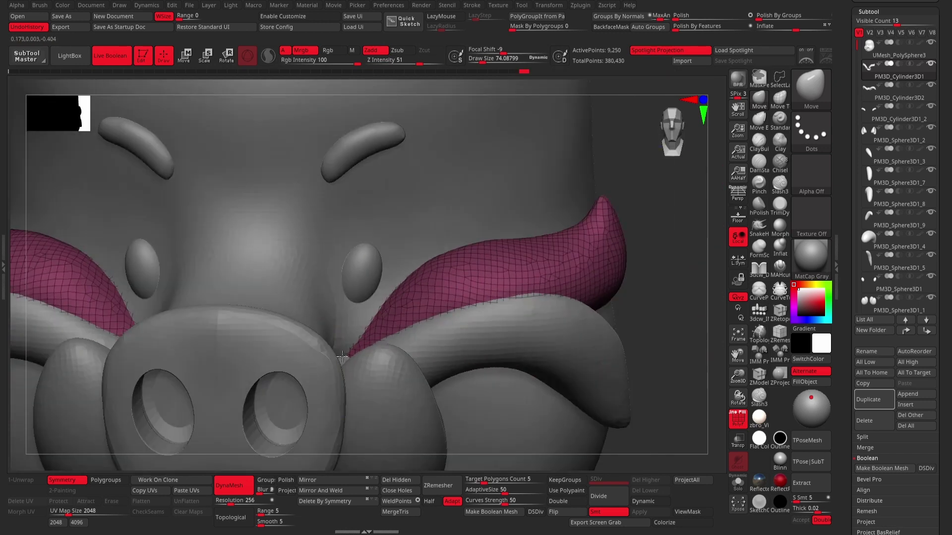
{"action": "mouse_move", "coordinate": [342, 356]}
{"action": "right_mouse_down"}
{"action": "mouse_move", "coordinate": [612, 378]}
{"action": "mouse_move", "coordinate": [627, 312]}
{"action": "mouse_move", "coordinate": [527, 348]}
{"action": "right_mouse_up"}
Reshape the PM3D_Cylinder3D2 tusk with the Move brush.
{"action": "left_click", "coordinate": [528, 349], "text": "alt"}
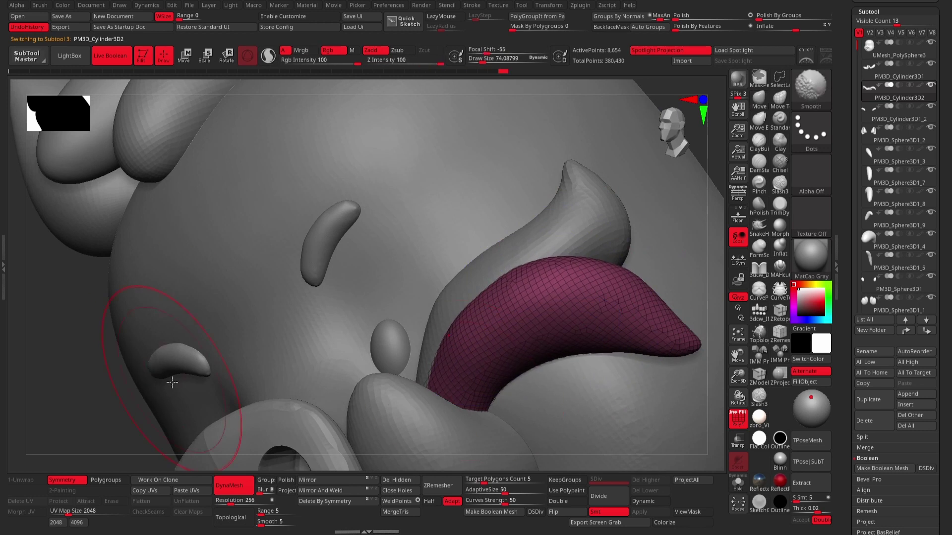
{"action": "right_click_drag", "start_coordinate": [172, 382], "coordinate": [644, 238], "text": "shift"}
{"action": "right_click", "coordinate": [422, 362]}
{"action": "mouse_move", "coordinate": [421, 362]}
{"action": "right_mouse_down"}
{"action": "mouse_move", "coordinate": [722, 211]}
{"action": "mouse_move", "coordinate": [613, 354]}
{"action": "right_mouse_up"}
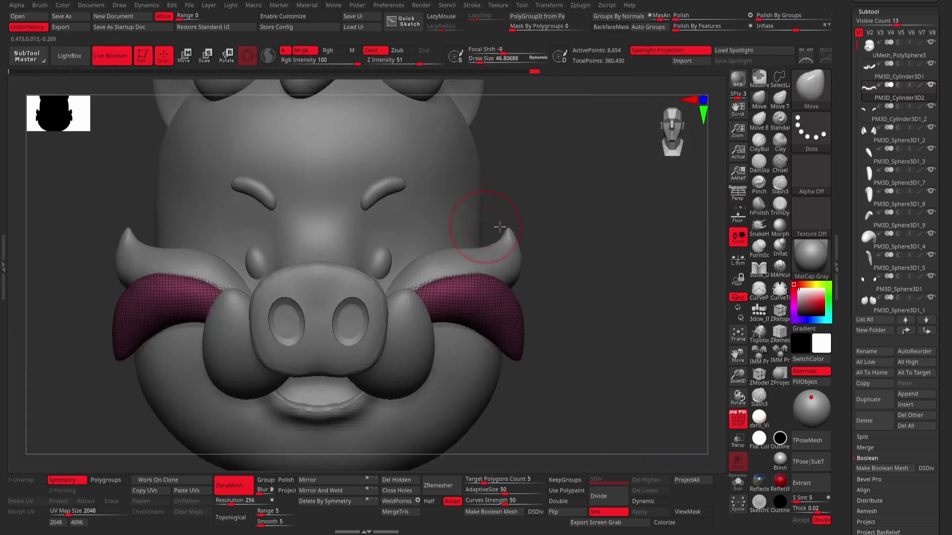
Select the PM3D_Cylinder3D1 tusk, inspect it from several sides, and solo it.
{"action": "mouse_move", "coordinate": [500, 227]}
{"action": "right_mouse_down"}
{"action": "mouse_move", "coordinate": [184, 253]}
{"action": "mouse_move", "coordinate": [75, 277]}
{"action": "mouse_move", "coordinate": [85, 266]}
{"action": "right_mouse_up"}
{"action": "left_click", "coordinate": [75, 276], "text": "alt"}
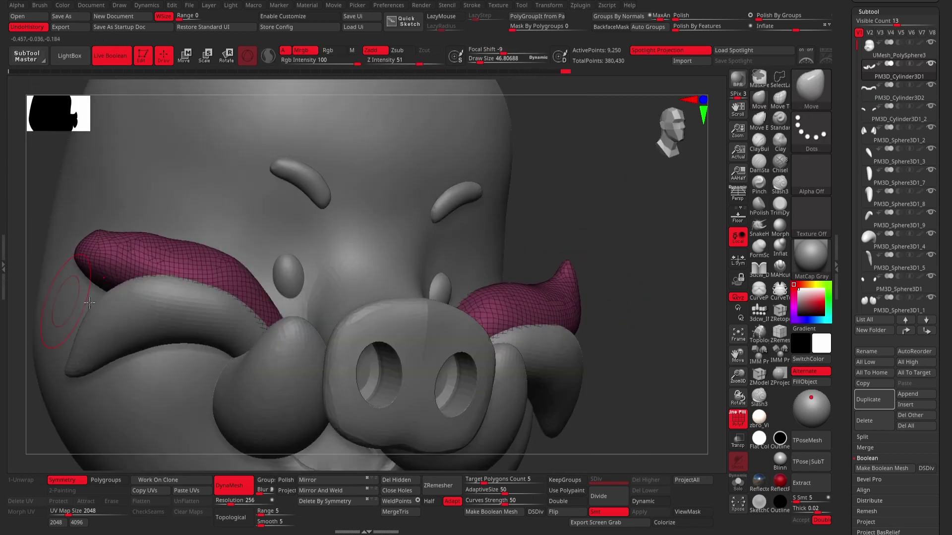
{"action": "mouse_move", "coordinate": [103, 234]}
{"action": "right_mouse_down"}
{"action": "mouse_move", "coordinate": [592, 259]}
{"action": "mouse_move", "coordinate": [712, 190]}
{"action": "mouse_move", "coordinate": [334, 170]}
{"action": "mouse_move", "coordinate": [198, 240]}
{"action": "mouse_move", "coordinate": [212, 244]}
{"action": "mouse_move", "coordinate": [124, 280]}
{"action": "mouse_move", "coordinate": [218, 146]}
{"action": "right_mouse_up"}
{"action": "mouse_move", "coordinate": [273, 178]}
{"action": "right_mouse_down"}
{"action": "mouse_move", "coordinate": [641, 202]}
{"action": "mouse_move", "coordinate": [288, 220]}
{"action": "right_mouse_up"}
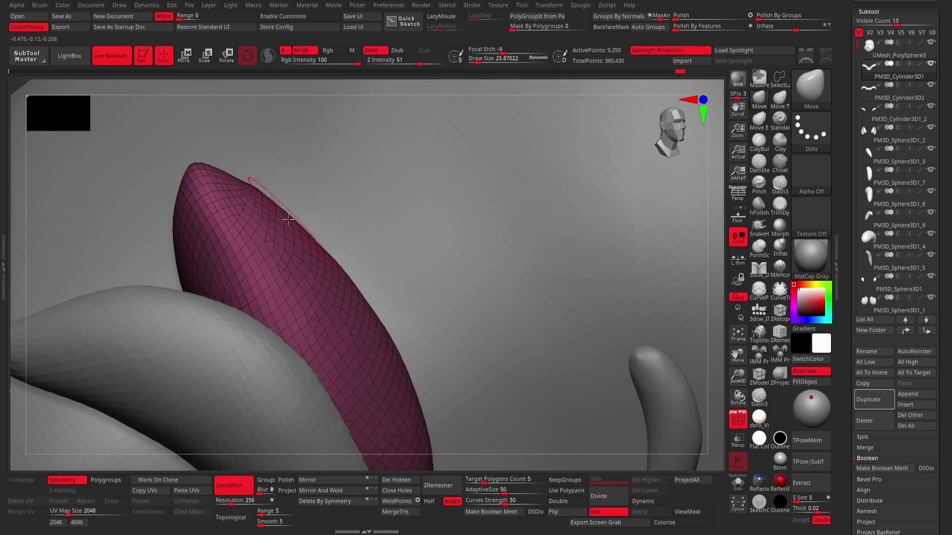
{"action": "mouse_move", "coordinate": [704, 281]}
{"action": "right_mouse_down"}
{"action": "mouse_move", "coordinate": [652, 191]}
{"action": "mouse_move", "coordinate": [176, 206]}
{"action": "right_mouse_up"}
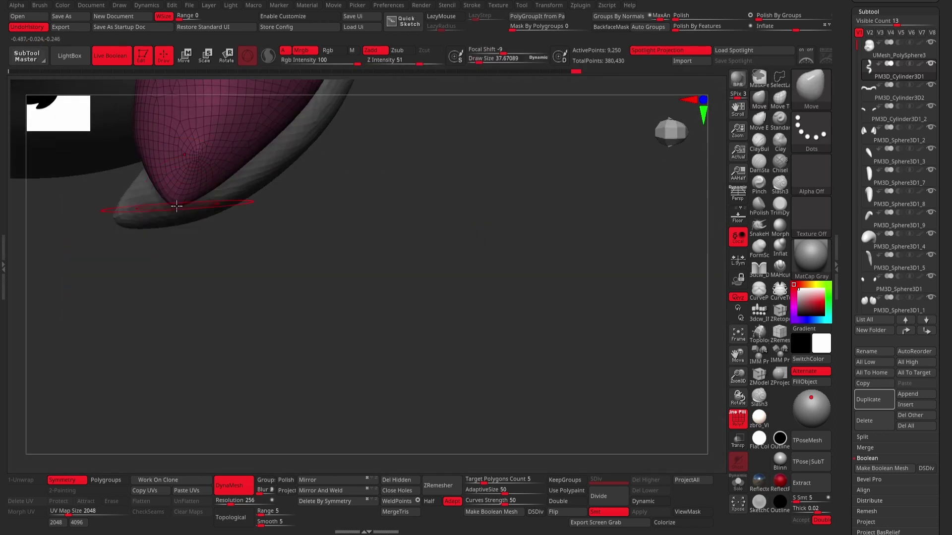
{"action": "mouse_move", "coordinate": [177, 152]}
{"action": "right_mouse_down"}
{"action": "mouse_move", "coordinate": [461, 287]}
{"action": "mouse_move", "coordinate": [181, 203]}
{"action": "mouse_move", "coordinate": [304, 289]}
{"action": "right_mouse_up"}
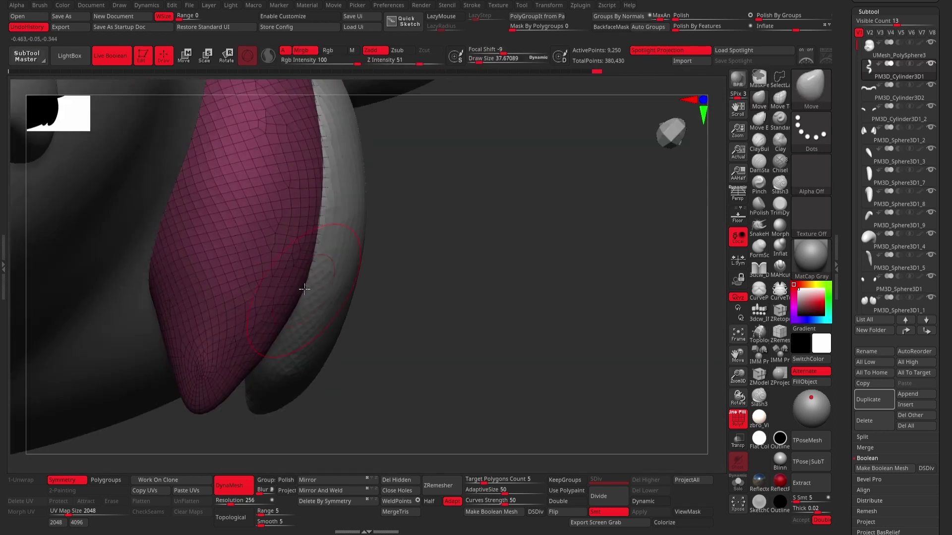
{"action": "mouse_move", "coordinate": [205, 301]}
{"action": "right_mouse_down"}
{"action": "mouse_move", "coordinate": [210, 223]}
{"action": "mouse_move", "coordinate": [446, 248]}
{"action": "right_mouse_up"}
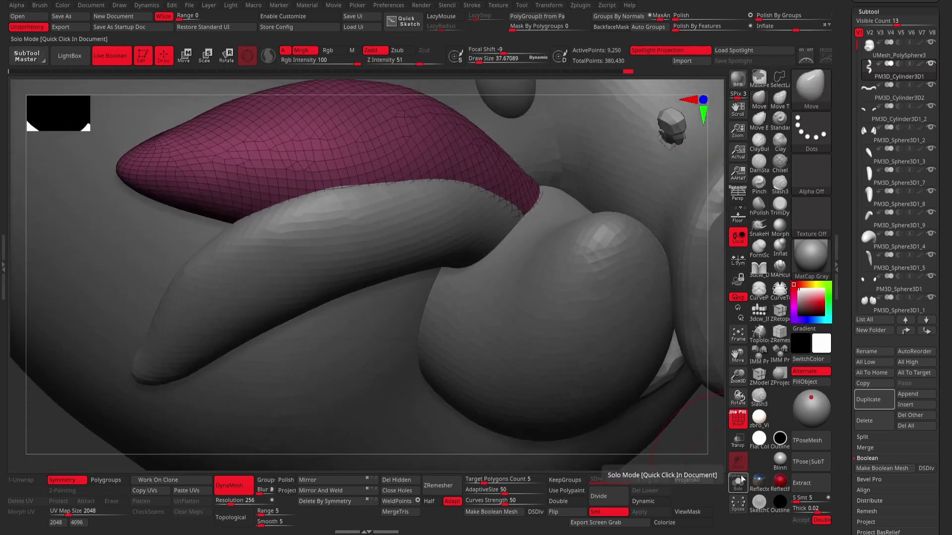
{"action": "left_click", "coordinate": [738, 480]}
Frame the head and make the PM3D_Sphere3D1_2 piece active.
{"action": "mouse_move", "coordinate": [313, 415]}
{"action": "right_mouse_down"}
{"action": "mouse_move", "coordinate": [260, 398]}
{"action": "mouse_move", "coordinate": [624, 191]}
{"action": "right_mouse_up"}
{"action": "key", "text": "f"}
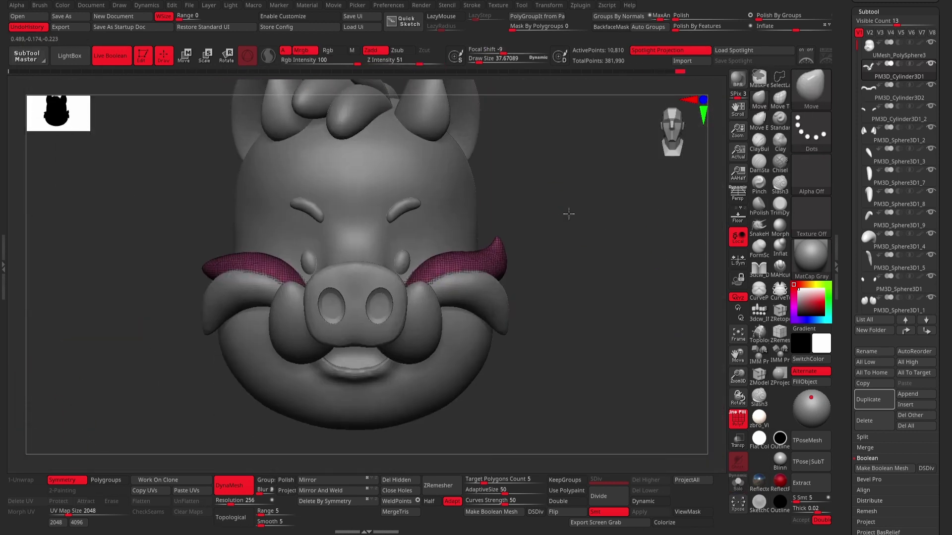
{"action": "right_click_drag", "start_coordinate": [569, 213], "coordinate": [529, 311]}
{"action": "mouse_move", "coordinate": [534, 275]}
{"action": "right_mouse_down", "text": "alt"}
{"action": "mouse_move", "coordinate": [578, 235]}
{"action": "mouse_move", "coordinate": [578, 248]}
{"action": "right_mouse_up", "text": "alt"}
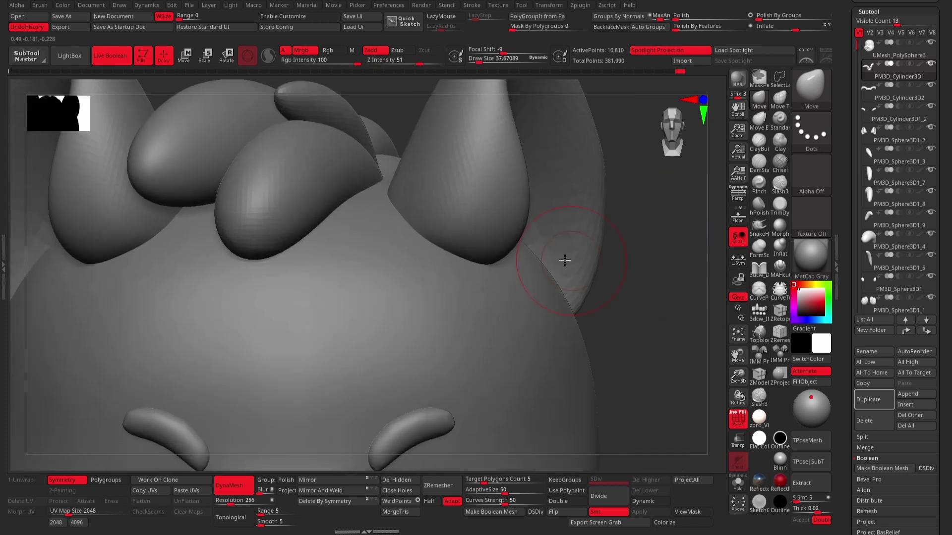
{"action": "left_click", "coordinate": [404, 233], "text": "alt"}
{"action": "key", "text": "space"}
Nudge the PM3D_Sphere3D1 eye with the Move gizmo, then return to Draw mode.
{"action": "mouse_move", "coordinate": [475, 126]}
{"action": "right_mouse_down"}
{"action": "mouse_move", "coordinate": [686, 215]}
{"action": "mouse_move", "coordinate": [665, 329]}
{"action": "right_mouse_up"}
{"action": "key", "text": "f"}
{"action": "mouse_move", "coordinate": [497, 238]}
{"action": "right_mouse_down"}
{"action": "mouse_move", "coordinate": [546, 218]}
{"action": "mouse_move", "coordinate": [612, 249]}
{"action": "mouse_move", "coordinate": [633, 291]}
{"action": "right_mouse_up"}
{"action": "key", "text": "w"}
{"action": "left_click", "coordinate": [429, 259], "text": "alt"}
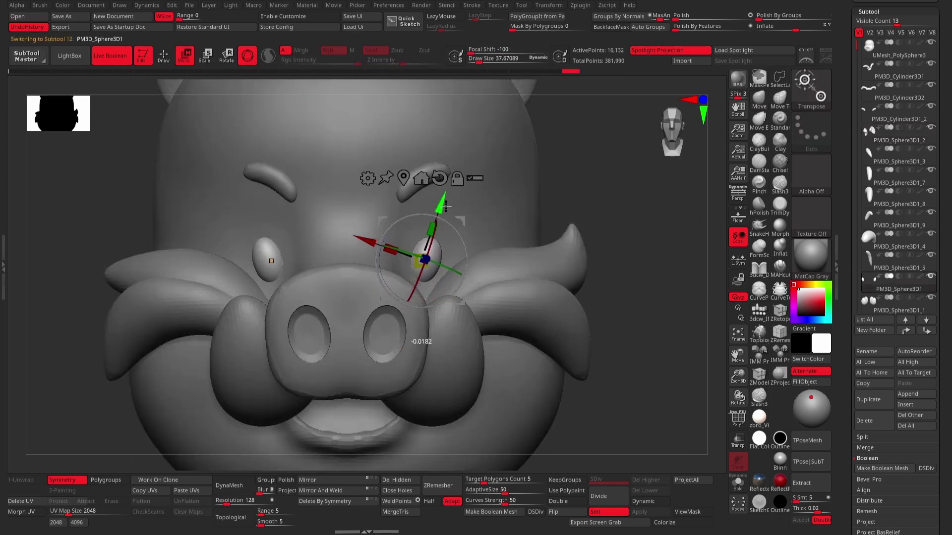
{"action": "mouse_move", "coordinate": [445, 206]}
{"action": "right_mouse_down"}
{"action": "mouse_move", "coordinate": [438, 260]}
{"action": "mouse_move", "coordinate": [432, 237]}
{"action": "right_mouse_up"}
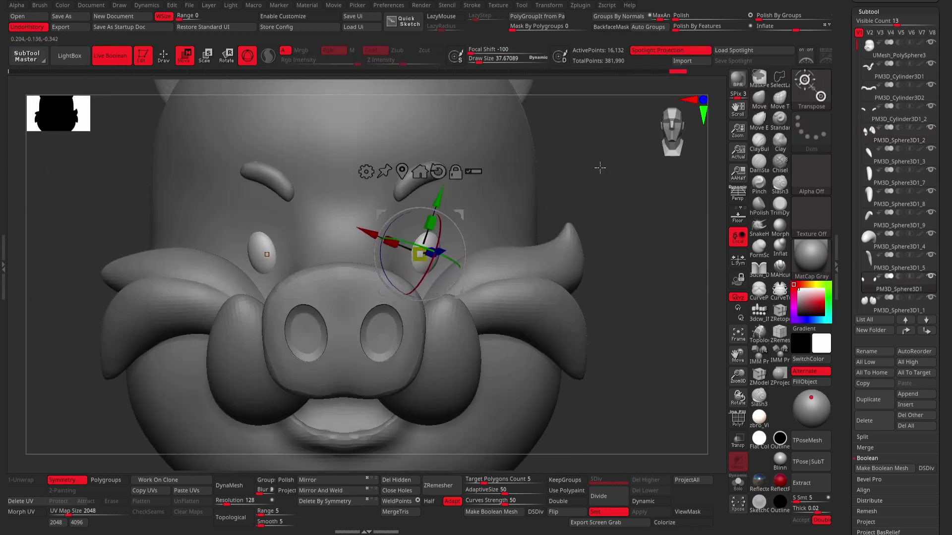
{"action": "mouse_move", "coordinate": [600, 167]}
{"action": "right_mouse_down"}
{"action": "mouse_move", "coordinate": [520, 213]}
{"action": "mouse_move", "coordinate": [439, 209]}
{"action": "right_mouse_up"}
{"action": "key", "text": "q"}
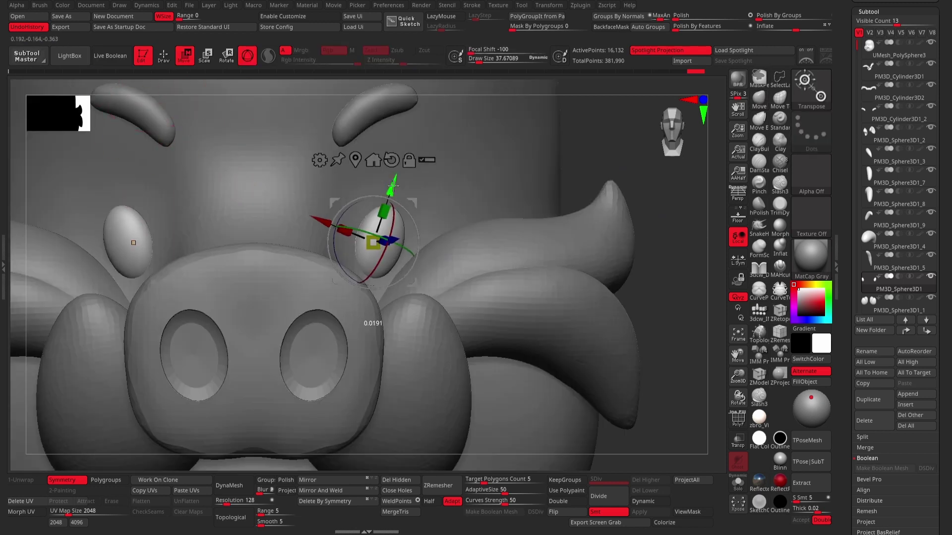
Frame the head and orbit around the snout and side of the face.
{"action": "key", "text": "q"}
{"action": "key", "text": "f"}
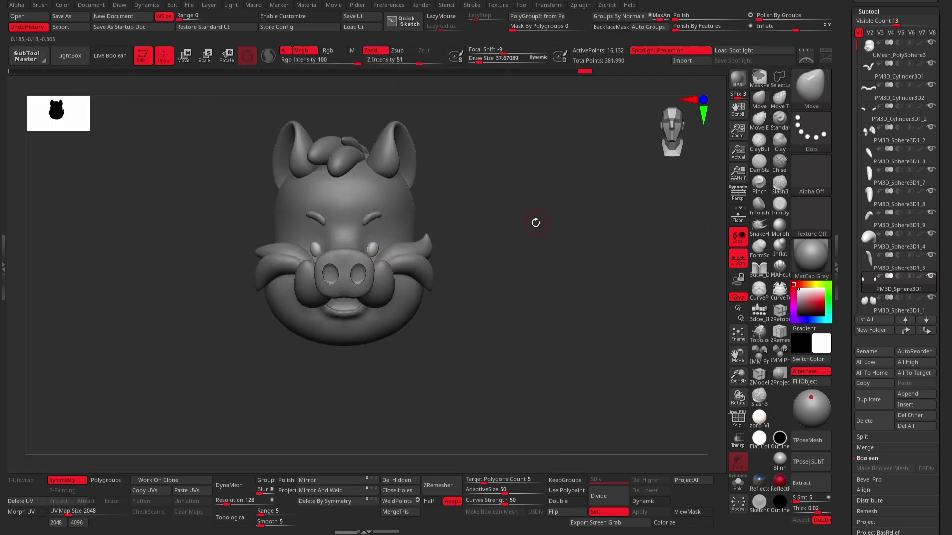
{"action": "right_click_drag", "start_coordinate": [535, 221], "coordinate": [422, 188], "text": "alt"}
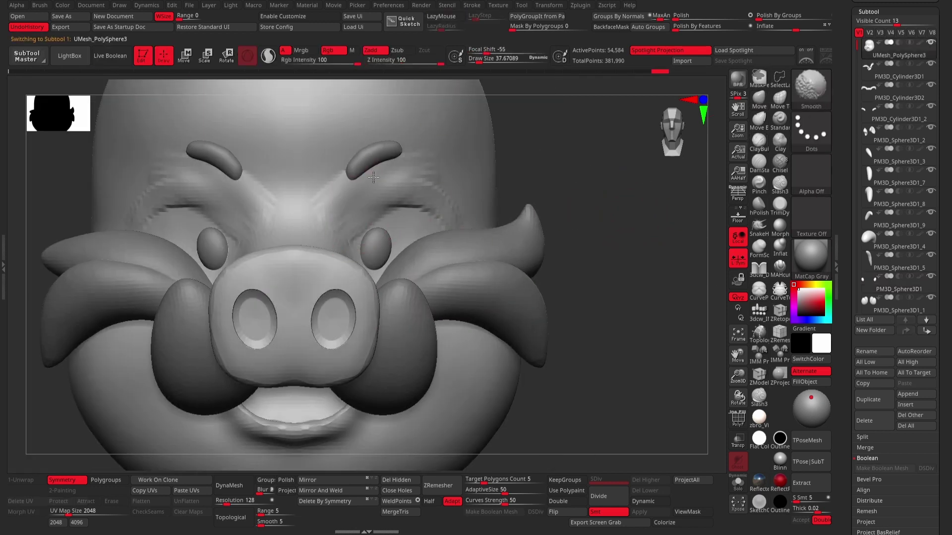
{"action": "mouse_move", "coordinate": [217, 161]}
{"action": "right_mouse_down"}
{"action": "mouse_move", "coordinate": [495, 198]}
{"action": "mouse_move", "coordinate": [613, 202]}
{"action": "mouse_move", "coordinate": [330, 224]}
{"action": "mouse_move", "coordinate": [470, 202]}
{"action": "right_mouse_up"}
{"action": "key", "text": "ctrl"}
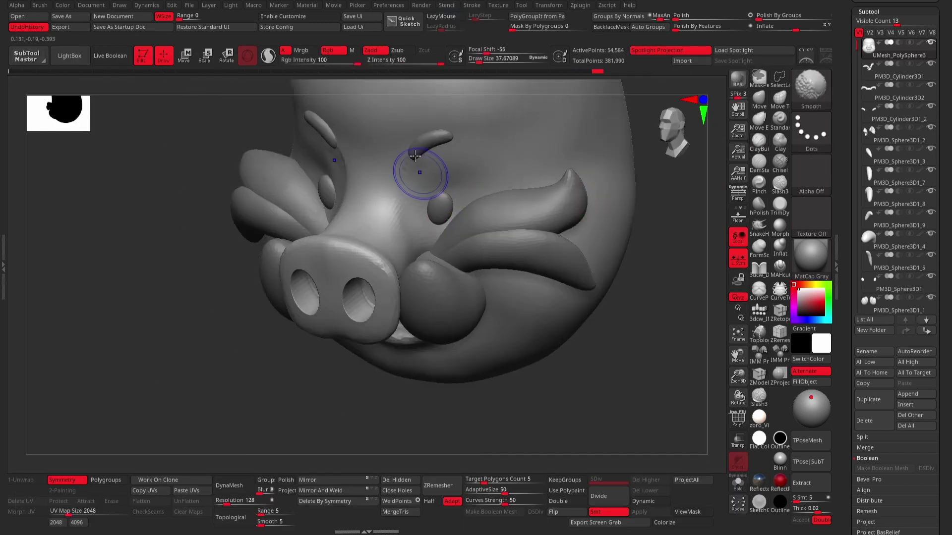
{"action": "mouse_move", "coordinate": [414, 155]}
{"action": "right_mouse_down", "text": "shift"}
{"action": "mouse_move", "coordinate": [403, 232]}
{"action": "mouse_move", "coordinate": [501, 244]}
{"action": "mouse_move", "coordinate": [392, 268]}
{"action": "right_mouse_up", "text": "shift"}
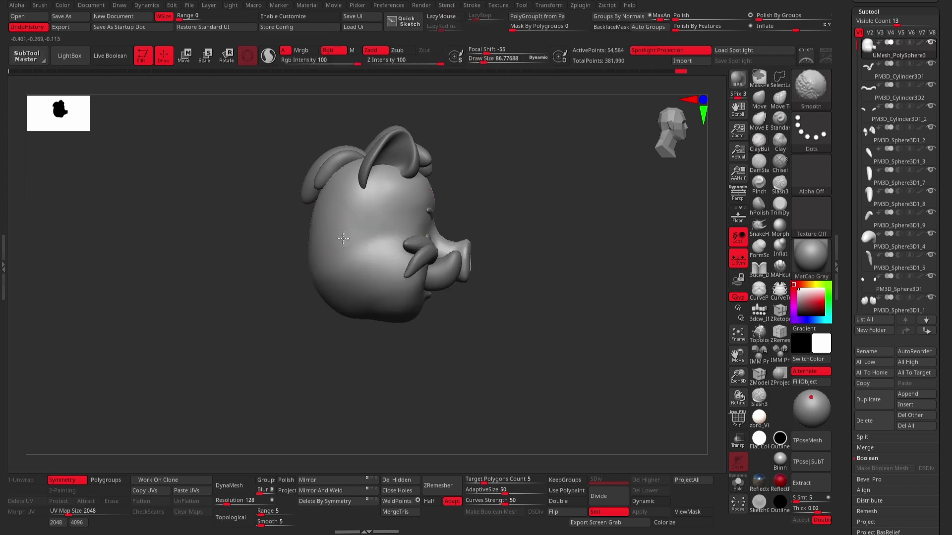
{"action": "mouse_move", "coordinate": [343, 239]}
{"action": "right_mouse_down"}
{"action": "mouse_move", "coordinate": [601, 304]}
{"action": "mouse_move", "coordinate": [314, 361]}
{"action": "mouse_move", "coordinate": [579, 335]}
{"action": "mouse_move", "coordinate": [510, 138]}
{"action": "mouse_move", "coordinate": [630, 202]}
{"action": "mouse_move", "coordinate": [489, 228]}
{"action": "mouse_move", "coordinate": [404, 198]}
{"action": "right_mouse_up"}
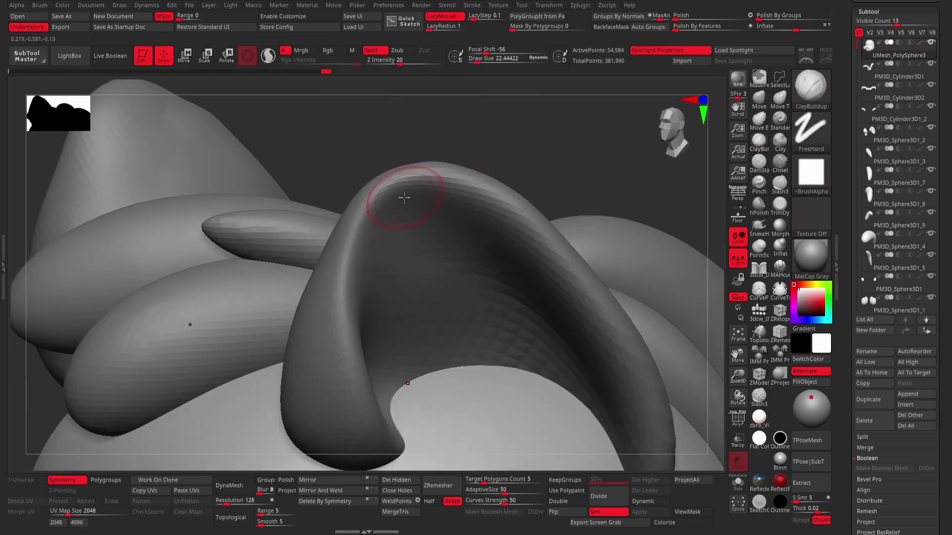
Select the PM3D_Sphere3D1_2 ear, smooth its top and hollow its inside with ClayBuildup.
{"action": "left_click", "coordinate": [404, 197], "text": "alt"}
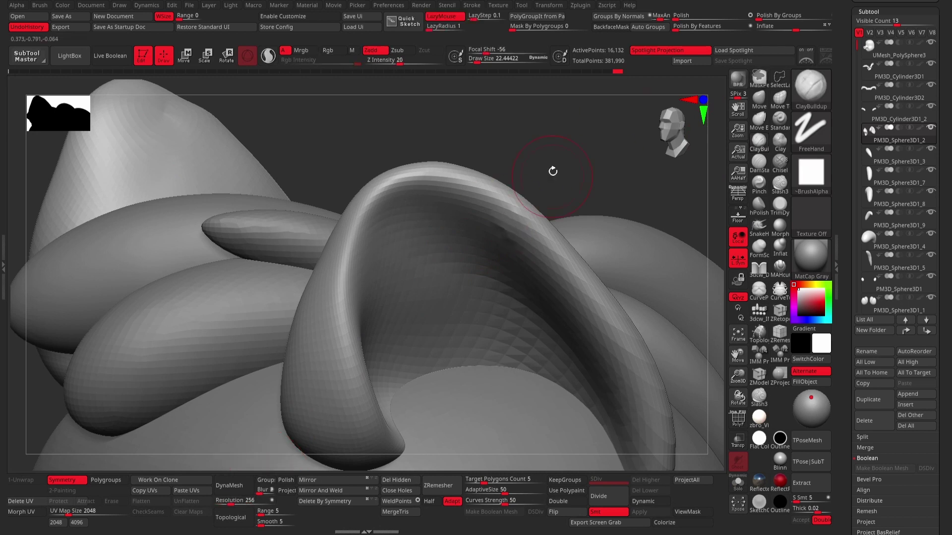
{"action": "left_click_drag", "start_coordinate": [430, 200], "coordinate": [358, 252]}
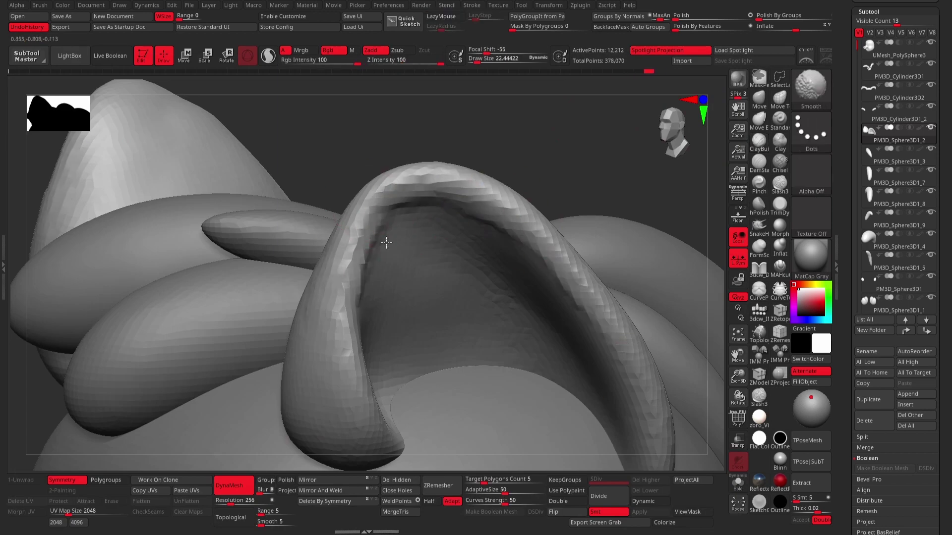
{"action": "key", "text": "space"}
{"action": "mouse_move", "coordinate": [610, 365]}
{"action": "right_mouse_down"}
{"action": "mouse_move", "coordinate": [425, 181]}
{"action": "mouse_move", "coordinate": [609, 168]}
{"action": "mouse_move", "coordinate": [510, 160]}
{"action": "right_mouse_up"}
{"action": "mouse_move", "coordinate": [472, 200]}
{"action": "right_mouse_down"}
{"action": "mouse_move", "coordinate": [372, 327]}
{"action": "mouse_move", "coordinate": [484, 174]}
{"action": "mouse_move", "coordinate": [432, 238]}
{"action": "right_mouse_up"}
Zoom onto one ear, clear its mask and subdivide it for more detail.
{"action": "key", "text": "b"}
{"action": "key", "text": "m"}
{"action": "key", "text": "v"}
{"action": "key", "text": "f"}
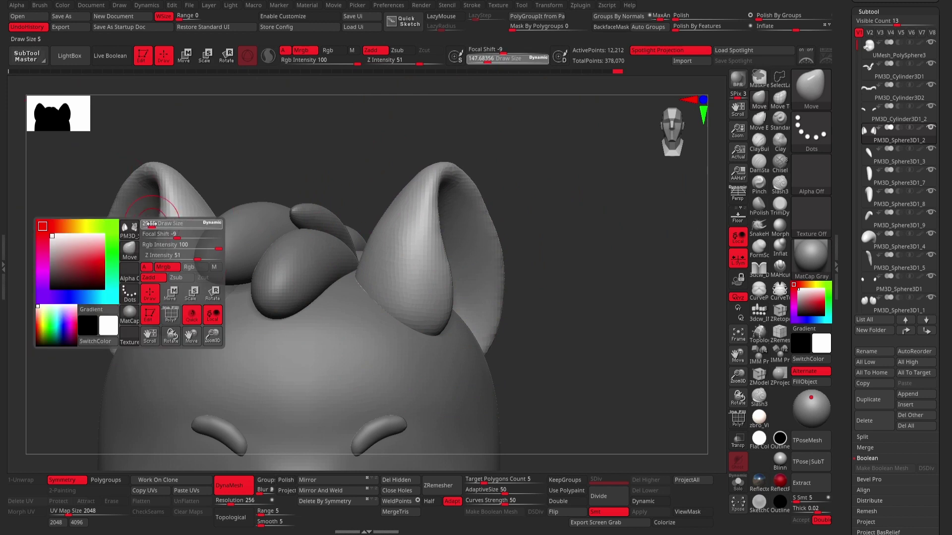
{"action": "key", "text": "b"}
{"action": "key", "text": "s"}
{"action": "key", "text": "m"}
{"action": "right_click_drag", "start_coordinate": [527, 179], "coordinate": [382, 245], "text": "alt"}
{"action": "key", "text": "ctrl"}
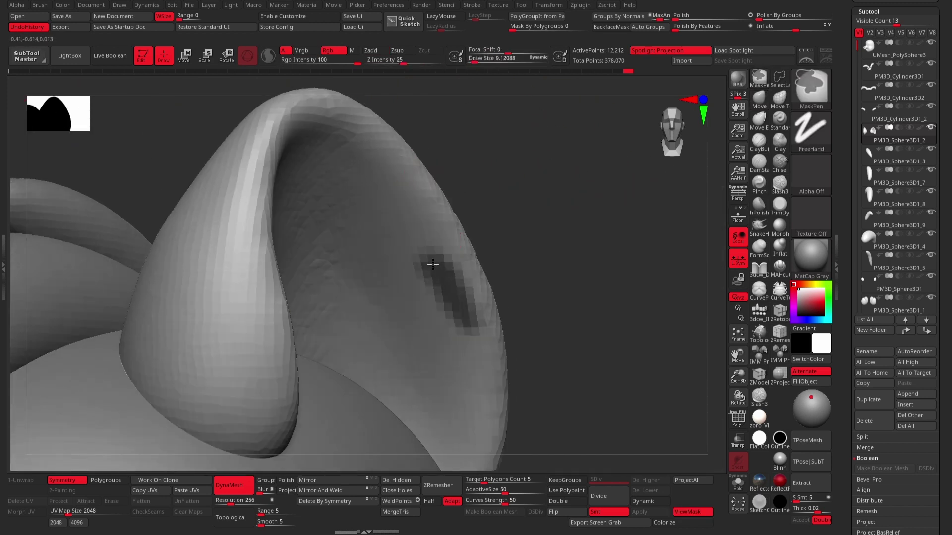
{"action": "right_click_drag", "start_coordinate": [438, 277], "coordinate": [476, 231]}
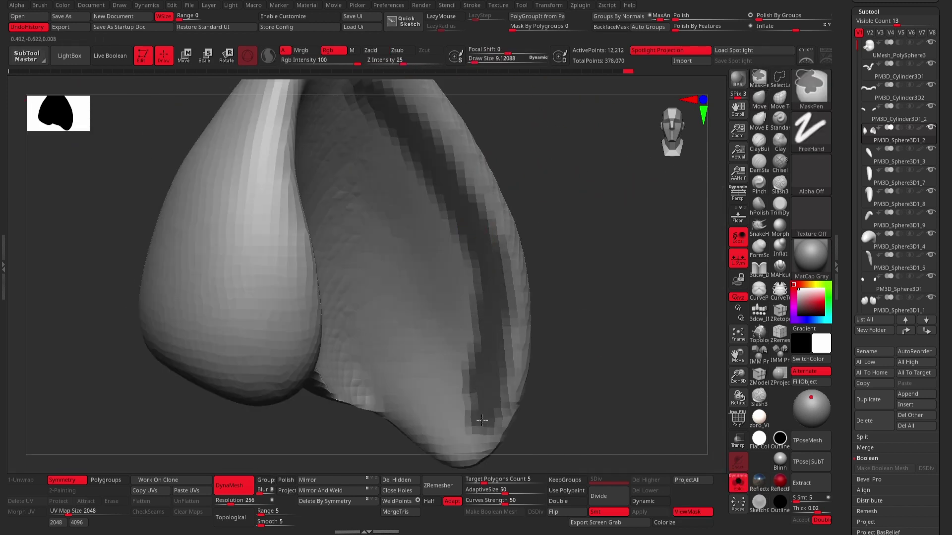
{"action": "left_click_drag", "start_coordinate": [586, 271], "coordinate": [570, 262], "text": "ctrl"}
{"action": "key", "text": "ctrl+d"}
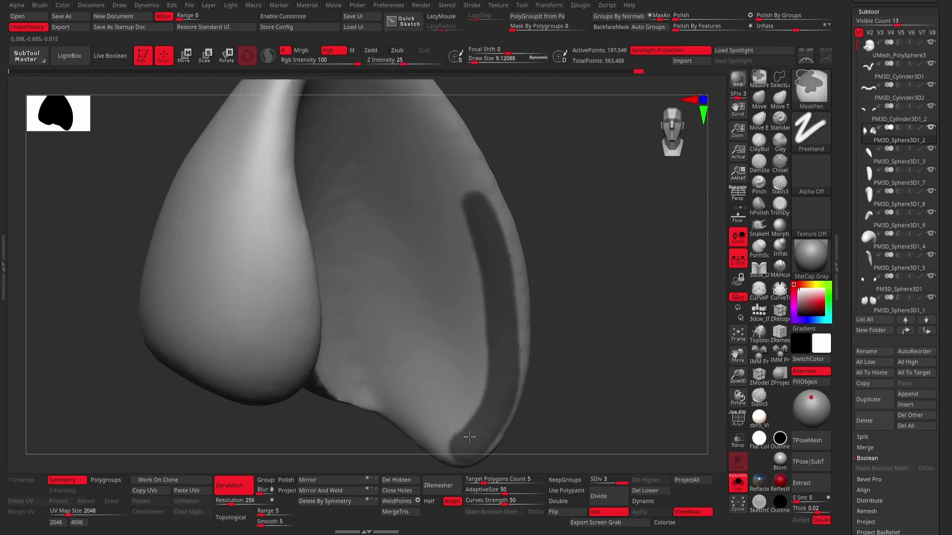
Mask a band along the ear's rim and inspect the masked bend and hollow.
{"action": "right_click_drag", "start_coordinate": [593, 166], "coordinate": [515, 281]}
{"action": "key", "text": "ctrl"}
{"action": "mouse_move", "coordinate": [538, 315]}
{"action": "right_mouse_down", "text": "alt"}
{"action": "mouse_move", "coordinate": [518, 138]}
{"action": "mouse_move", "coordinate": [597, 423]}
{"action": "right_mouse_up", "text": "alt"}
{"action": "right_click_drag", "start_coordinate": [490, 250], "coordinate": [560, 214]}
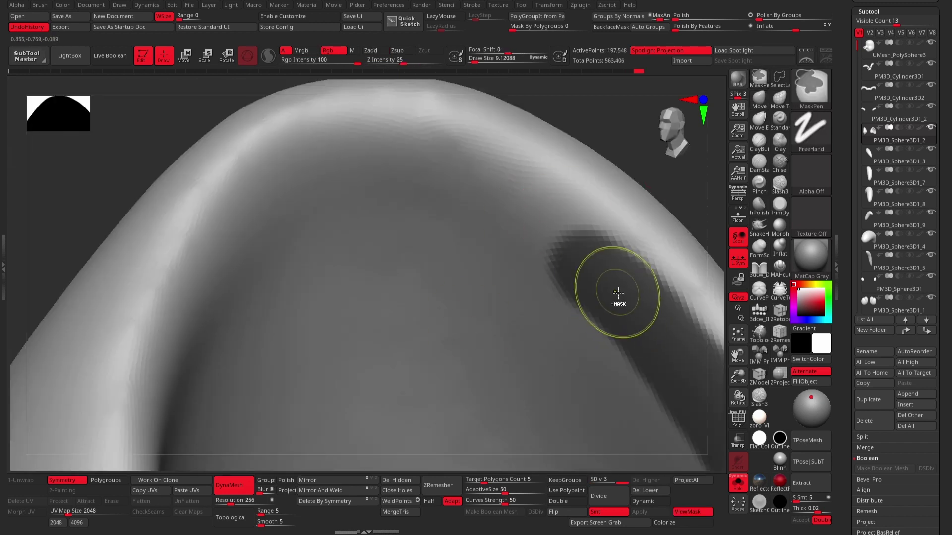
{"action": "mouse_move", "coordinate": [617, 292]}
{"action": "right_mouse_down", "text": "alt"}
{"action": "mouse_move", "coordinate": [233, 246]}
{"action": "mouse_move", "coordinate": [436, 193]}
{"action": "right_mouse_up", "text": "alt"}
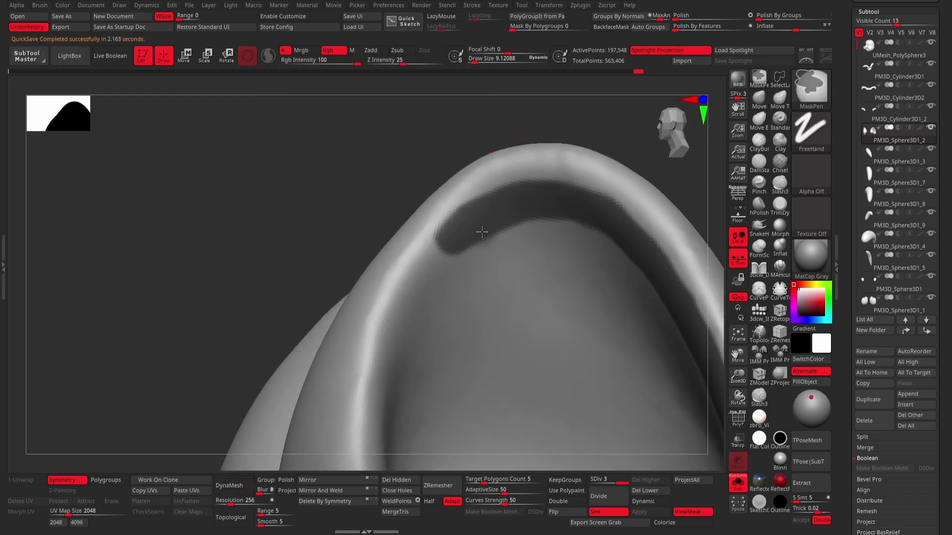
{"action": "right_click_drag", "start_coordinate": [419, 294], "coordinate": [232, 77]}
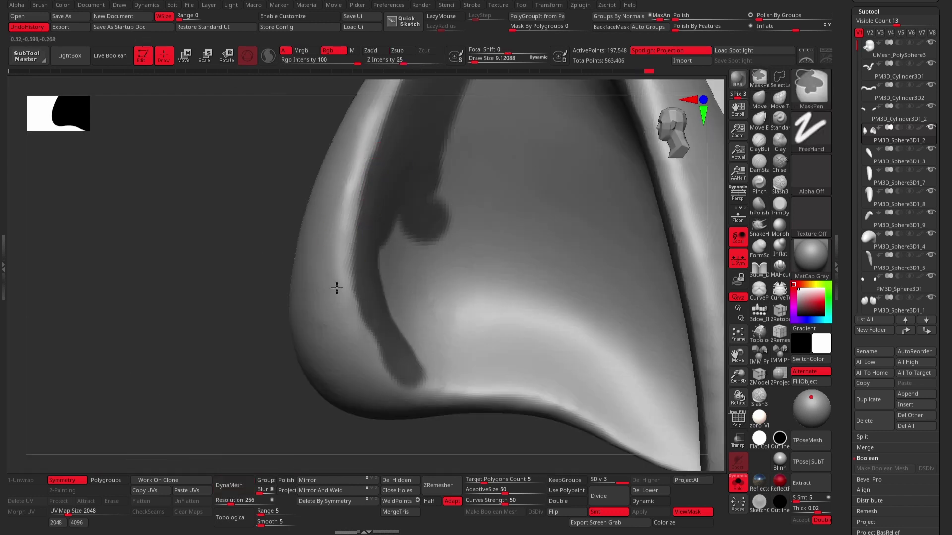
{"action": "right_click_drag", "start_coordinate": [336, 288], "coordinate": [340, 298]}
{"action": "mouse_move", "coordinate": [553, 394]}
{"action": "right_mouse_down"}
{"action": "mouse_move", "coordinate": [246, 305]}
{"action": "mouse_move", "coordinate": [315, 231]}
{"action": "mouse_move", "coordinate": [372, 228]}
{"action": "right_mouse_up"}
Resize the brush, mask a small spot on the ear, and frame both ears with Polyframe.
{"action": "right_click", "coordinate": [295, 298]}
{"action": "right_click_drag", "start_coordinate": [294, 297], "coordinate": [457, 382]}
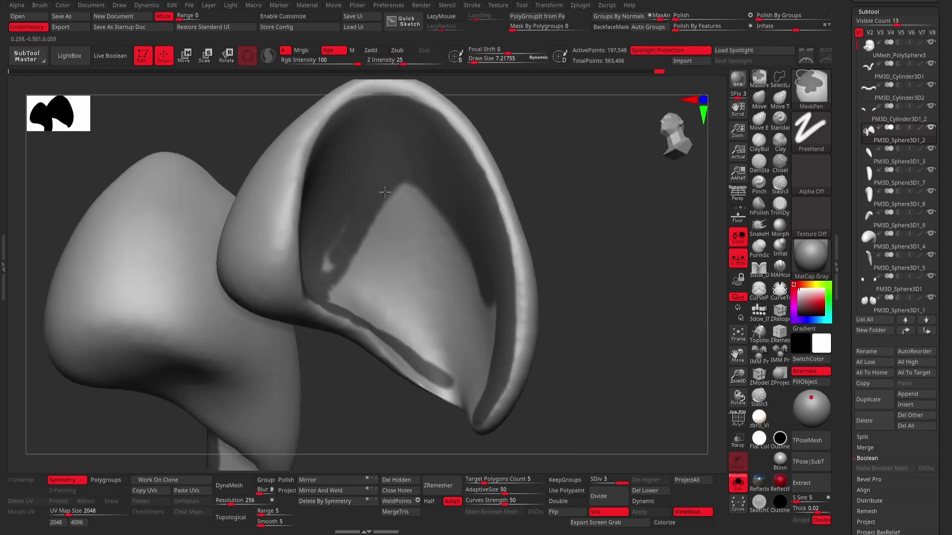
{"action": "mouse_move", "coordinate": [385, 192]}
{"action": "right_mouse_down"}
{"action": "mouse_move", "coordinate": [686, 229]}
{"action": "mouse_move", "coordinate": [431, 256]}
{"action": "right_mouse_up"}
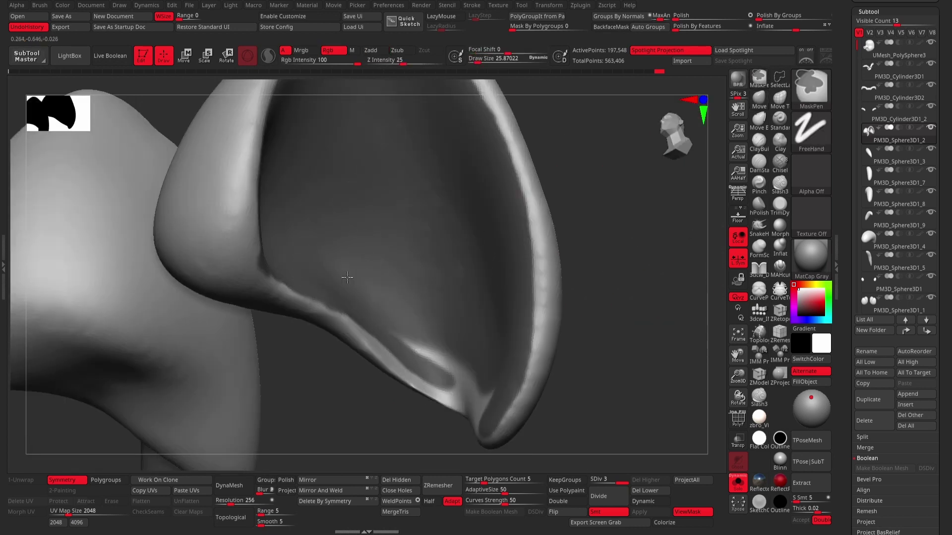
{"action": "mouse_move", "coordinate": [493, 375]}
{"action": "right_mouse_down", "text": "ctrl"}
{"action": "mouse_move", "coordinate": [567, 206]}
{"action": "mouse_move", "coordinate": [603, 153]}
{"action": "mouse_move", "coordinate": [424, 254]}
{"action": "right_mouse_up", "text": "ctrl"}
{"action": "left_click_drag", "start_coordinate": [448, 263], "coordinate": [444, 250], "text": "ctrl"}
{"action": "mouse_move", "coordinate": [483, 324]}
{"action": "right_mouse_down"}
{"action": "mouse_move", "coordinate": [525, 196]}
{"action": "mouse_move", "coordinate": [524, 329]}
{"action": "right_mouse_up"}
{"action": "right_click_drag", "start_coordinate": [631, 253], "coordinate": [601, 282]}
{"action": "key", "text": "f"}
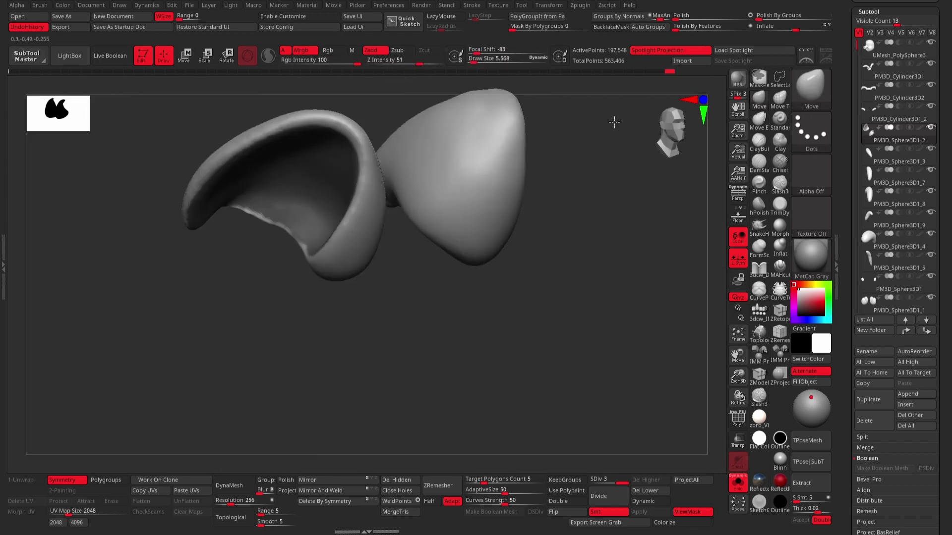
{"action": "right_click_drag", "start_coordinate": [614, 122], "coordinate": [554, 283]}
{"action": "key", "text": "shift+f"}
{"action": "key", "text": "shift+f"}
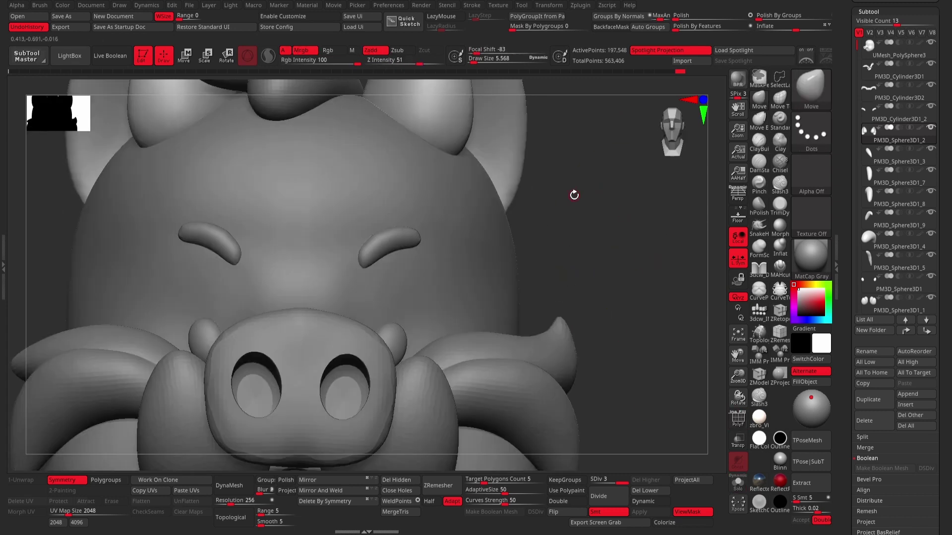
Subdivide the pig head and carve a crease at the right mouth corner.
{"action": "left_click", "coordinate": [328, 380], "text": "alt"}
{"action": "key", "text": "ctrl+d"}
{"action": "key", "text": "ctrl+d"}
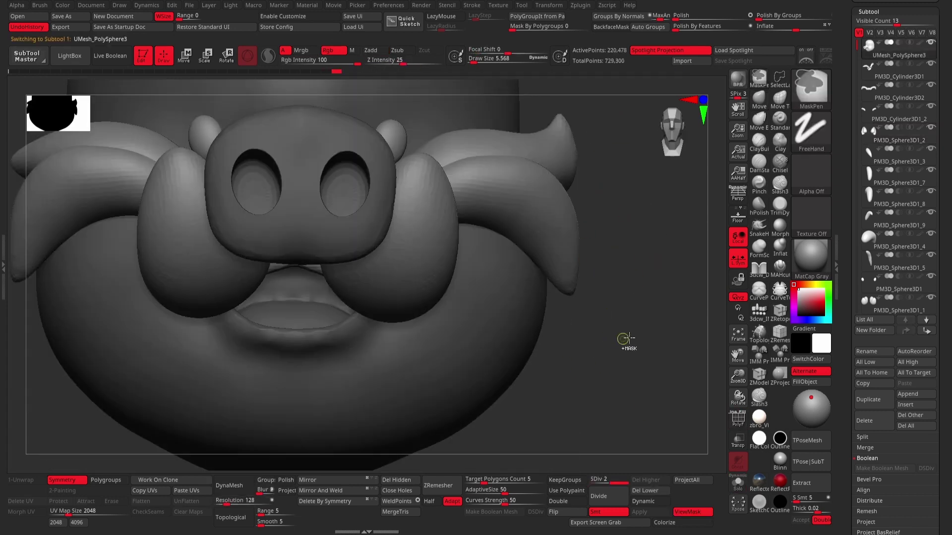
{"action": "mouse_move", "coordinate": [563, 364]}
{"action": "right_mouse_down", "text": "ctrl"}
{"action": "mouse_move", "coordinate": [496, 248]}
{"action": "mouse_move", "coordinate": [415, 275]}
{"action": "right_mouse_up", "text": "ctrl"}
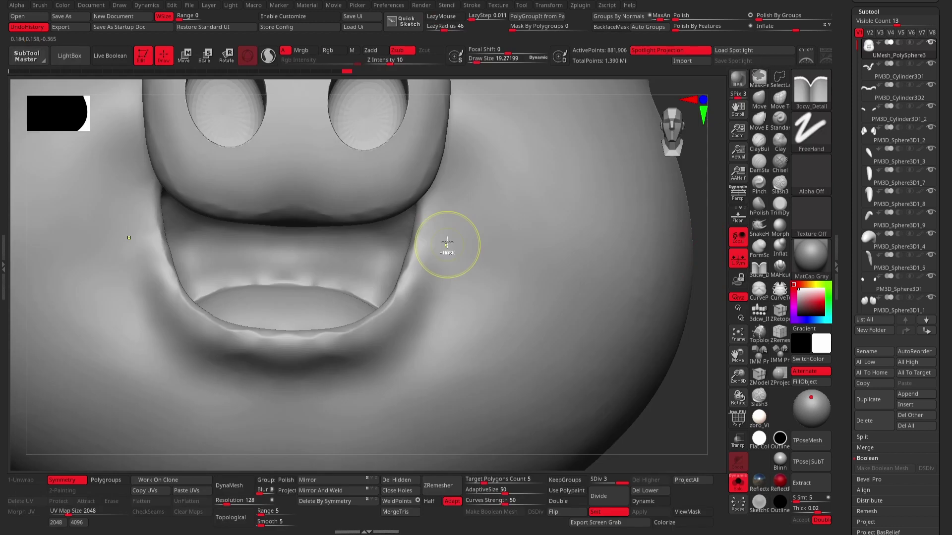
{"action": "left_click_drag", "start_coordinate": [432, 221], "coordinate": [388, 327]}
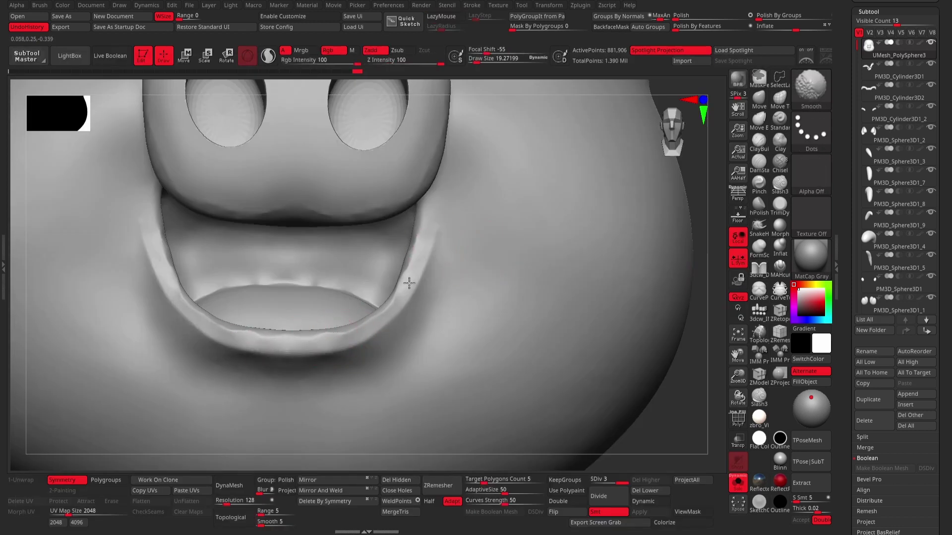
{"action": "key", "text": "f"}
{"action": "mouse_move", "coordinate": [672, 383]}
{"action": "left_mouse_down"}
{"action": "mouse_move", "coordinate": [629, 244]}
{"action": "mouse_move", "coordinate": [552, 213]}
{"action": "mouse_move", "coordinate": [620, 223]}
{"action": "left_mouse_up"}
Enable KeepGroups, solo the head with Polyframe, and set group-border polish to full.
{"action": "left_click", "coordinate": [572, 480]}
{"action": "right_click_drag", "start_coordinate": [644, 376], "coordinate": [723, 273], "text": "ctrl"}
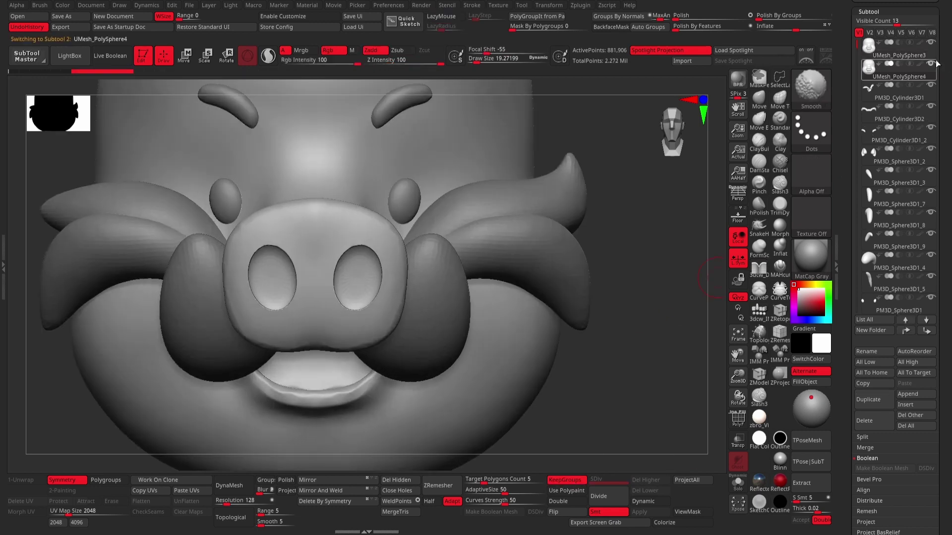
{"action": "left_click", "coordinate": [930, 63], "text": "shift"}
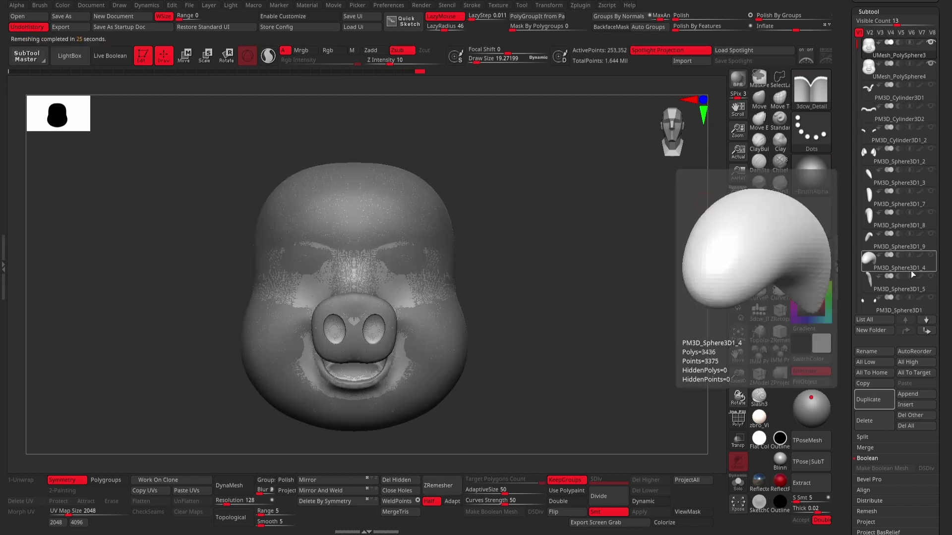
{"action": "key", "text": "shift+f"}
{"action": "left_click_drag", "start_coordinate": [688, 300], "coordinate": [653, 381]}
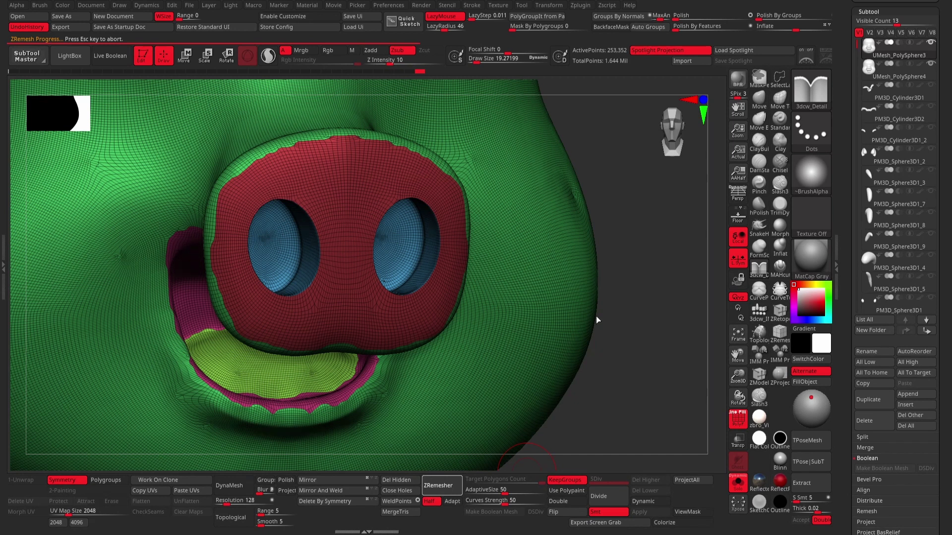
{"action": "left_click_drag", "start_coordinate": [597, 308], "coordinate": [591, 203]}
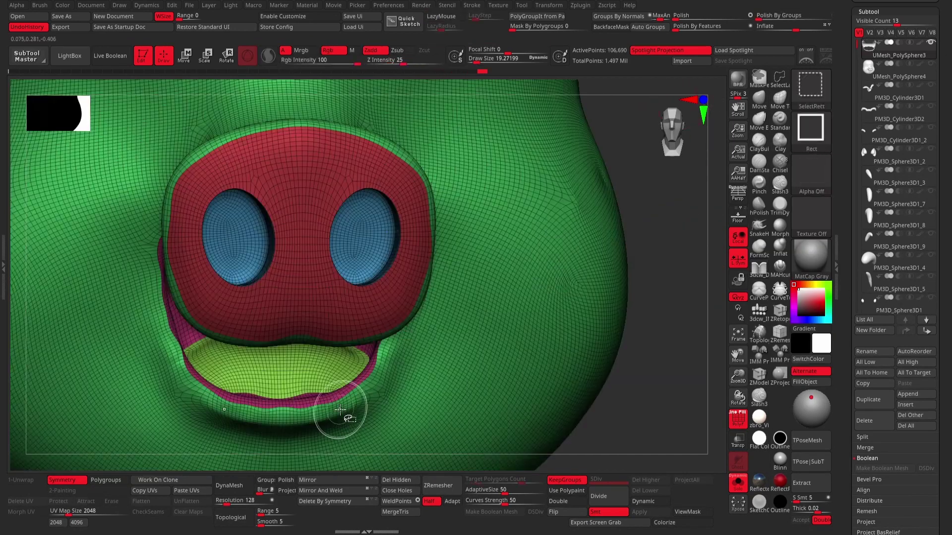
{"action": "left_click_drag", "start_coordinate": [793, 15], "coordinate": [847, 14]}
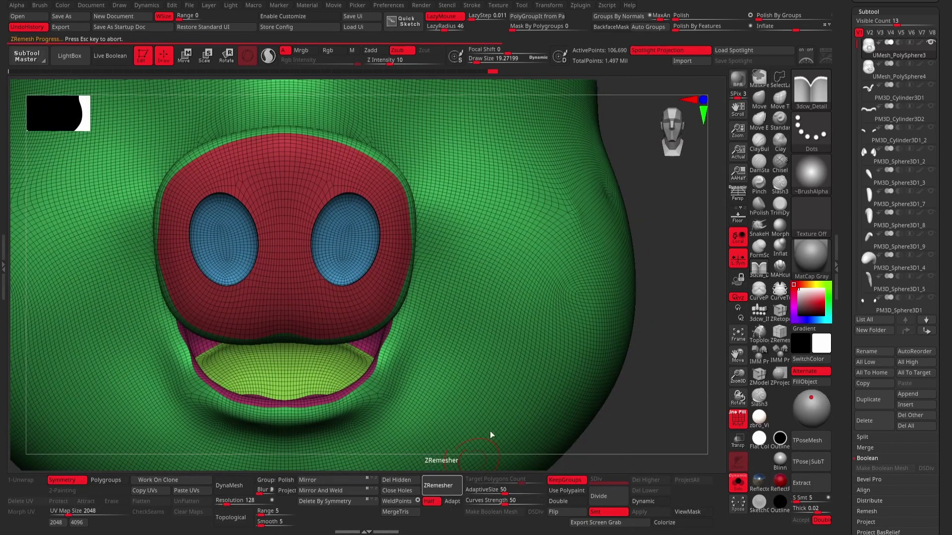
{"action": "left_click_drag", "start_coordinate": [633, 319], "coordinate": [596, 248]}
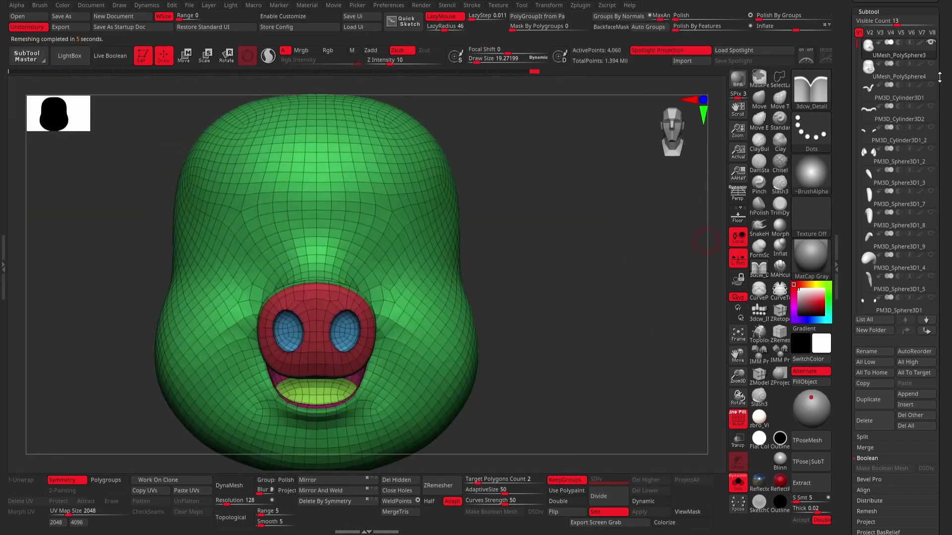
Subdivide the remeshed head and project the original sculpted details onto it.
{"action": "key", "text": "ctrl+d"}
{"action": "left_click", "coordinate": [866, 511]}
{"action": "left_click", "coordinate": [865, 392]}
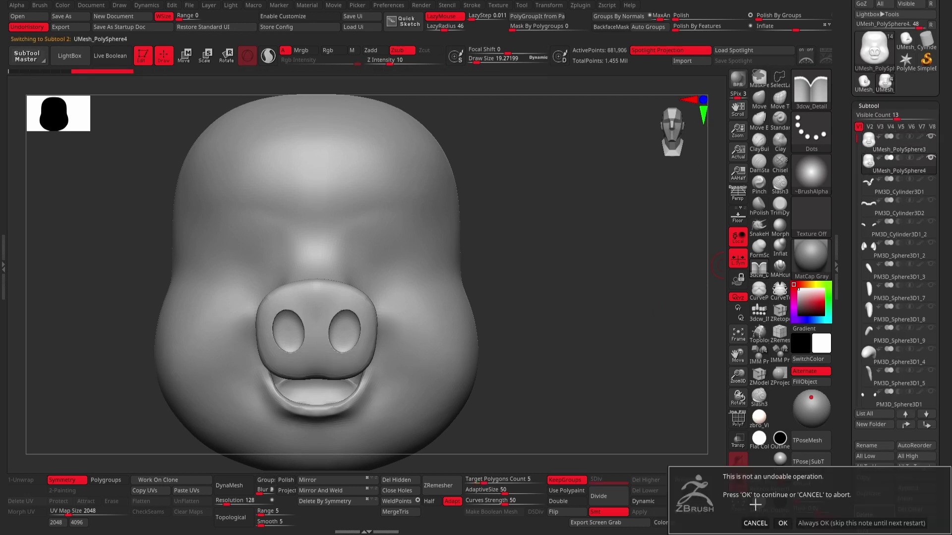
Solo the curved horn pieces and lasso-hide their joined base.
{"action": "left_click", "coordinate": [894, 168]}
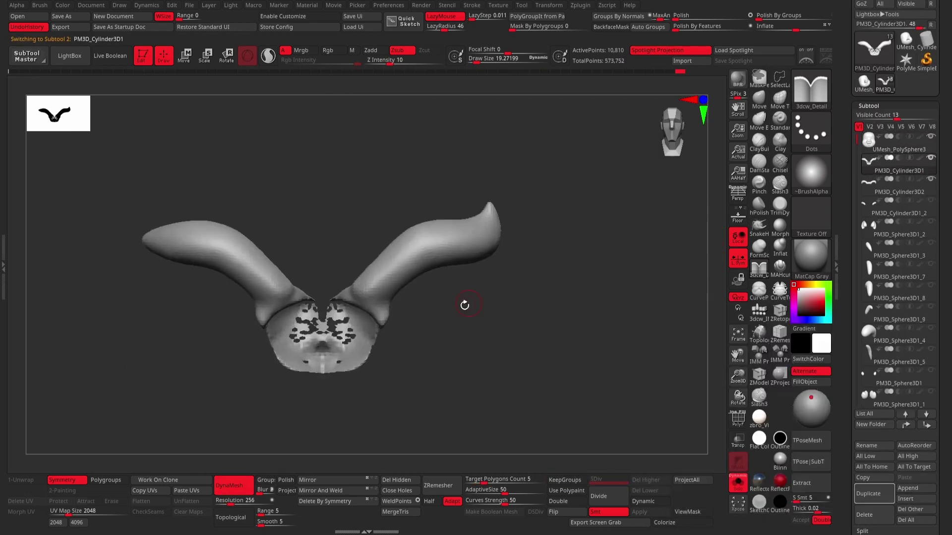
{"action": "left_click", "coordinate": [811, 87]}
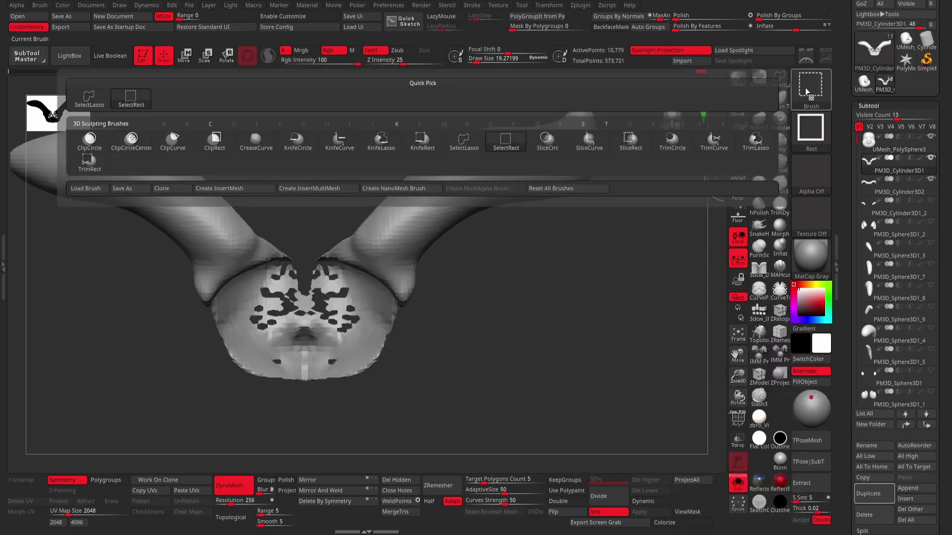
{"action": "left_click", "coordinate": [464, 141]}
{"action": "left_click_drag", "start_coordinate": [347, 218], "coordinate": [461, 392], "text": "ctrl+shift"}
{"action": "left_click_drag", "start_coordinate": [371, 245], "coordinate": [457, 404], "text": "ctrl+shift"}
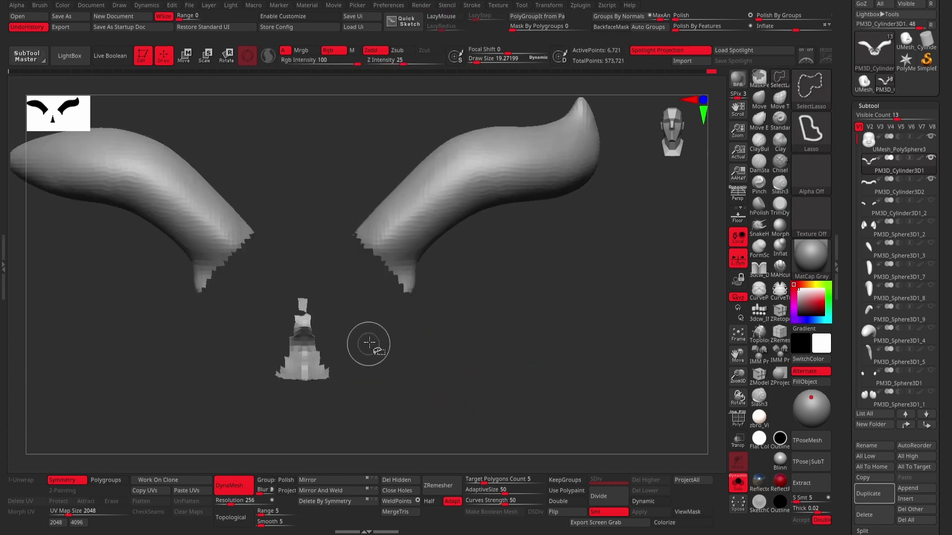
Lasso-hide the middle section of the second horn mesh.
{"action": "left_click_drag", "start_coordinate": [368, 340], "coordinate": [563, 340]}
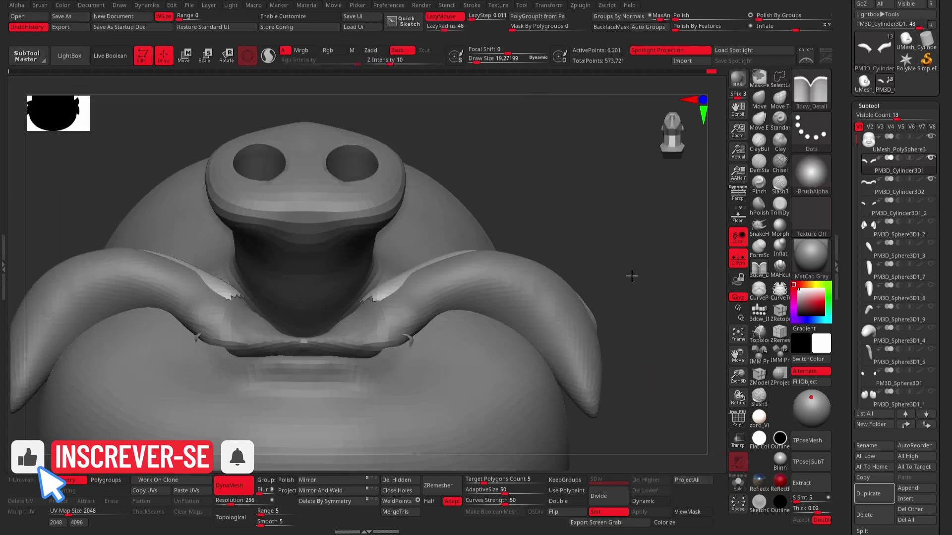
{"action": "mouse_move", "coordinate": [632, 276]}
{"action": "left_mouse_down"}
{"action": "mouse_move", "coordinate": [667, 361]}
{"action": "mouse_move", "coordinate": [659, 329]}
{"action": "left_mouse_up"}
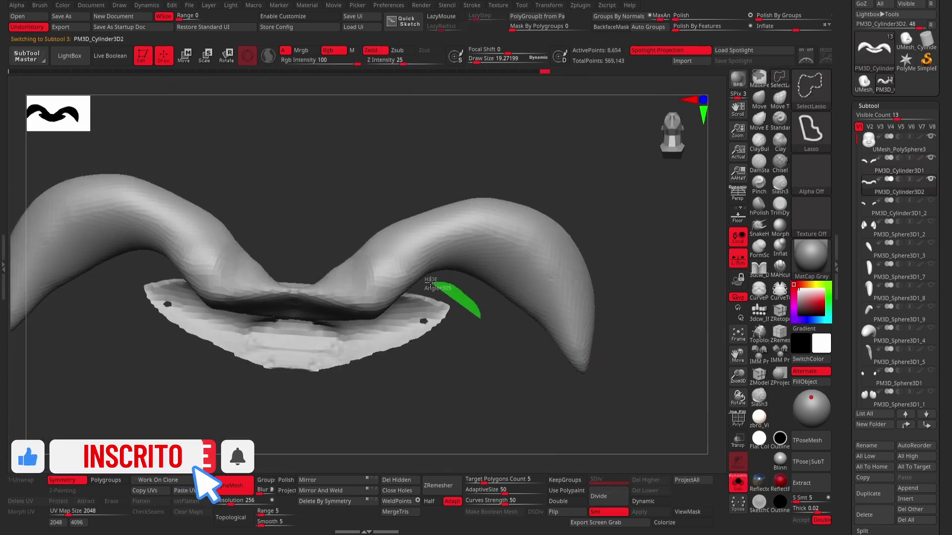
{"action": "left_click_drag", "start_coordinate": [430, 280], "coordinate": [390, 378], "text": "ctrl+shift"}
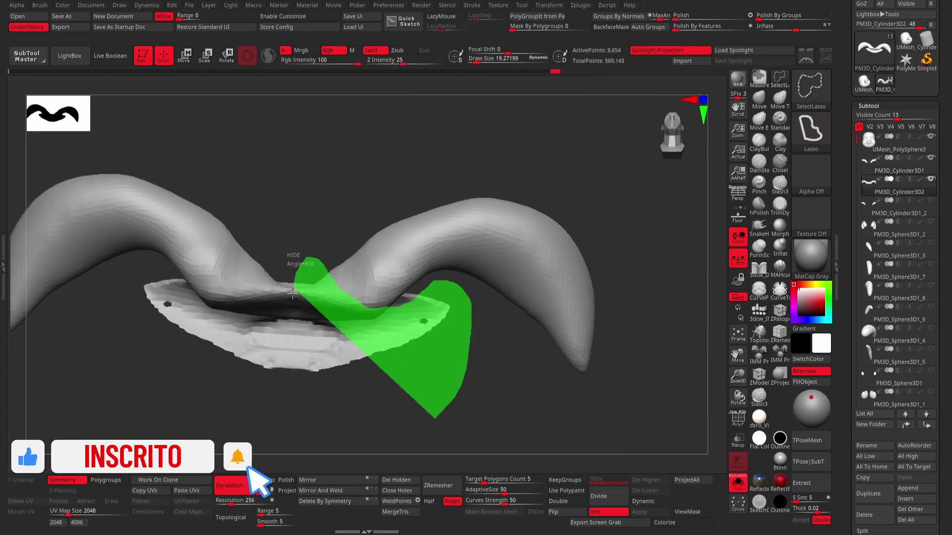
{"action": "left_click_drag", "start_coordinate": [292, 293], "coordinate": [418, 361], "text": "ctrl+shift"}
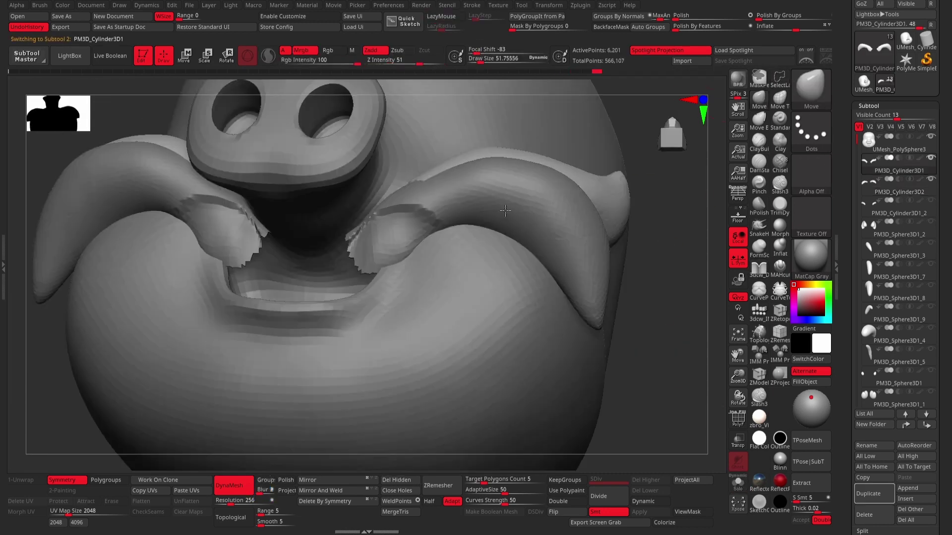
Subdivide the second horn mesh and check its polygon wireframe.
{"action": "left_click", "coordinate": [869, 193]}
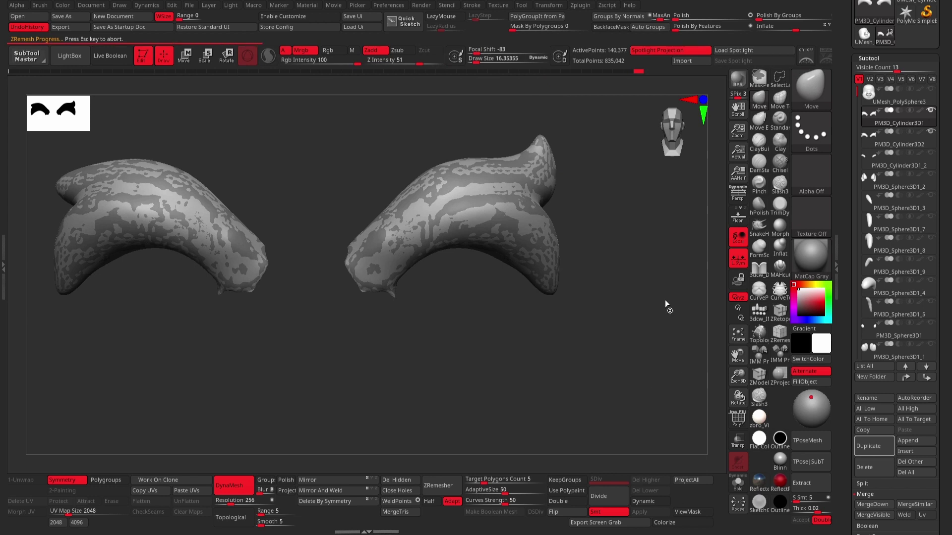
{"action": "key", "text": "ctrl+d"}
{"action": "key", "text": "shift+f"}
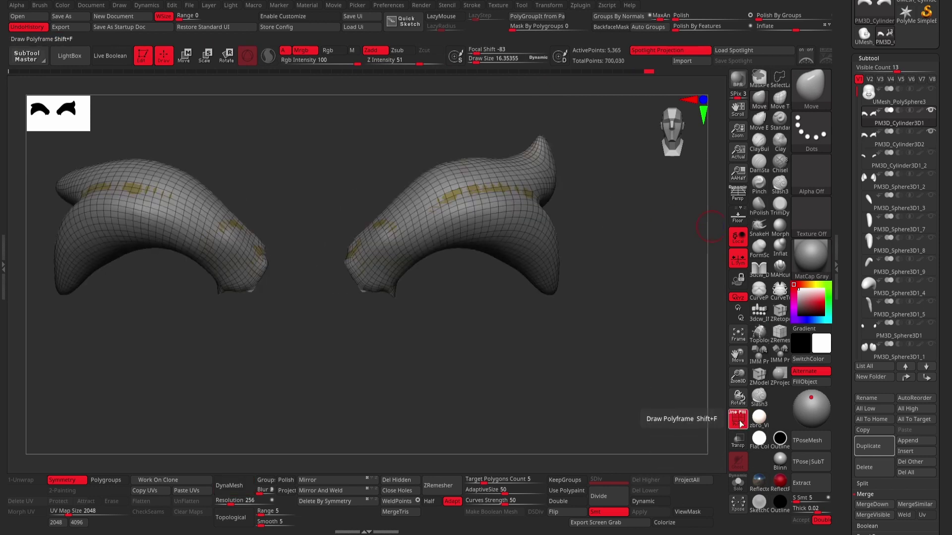
{"action": "key", "text": "shift+f"}
{"action": "scroll", "coordinate": [874, 489], "scroll_direction": "down", "scroll_amount": 3}
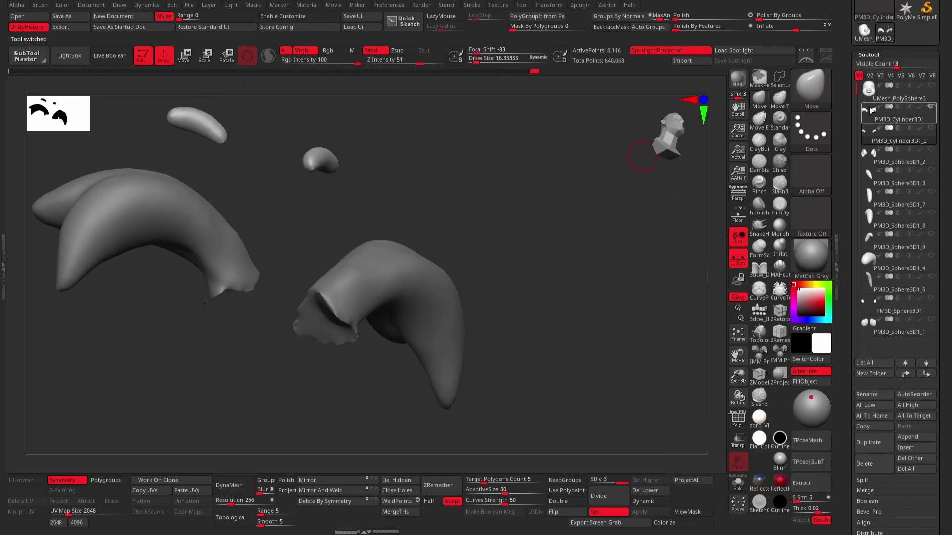
Select the first horn pair and shrink the brush for smoothing the tips.
{"action": "left_click", "coordinate": [871, 110]}
{"action": "mouse_move", "coordinate": [478, 276]}
{"action": "left_mouse_down"}
{"action": "mouse_move", "coordinate": [542, 319]}
{"action": "mouse_move", "coordinate": [463, 319]}
{"action": "left_mouse_up"}
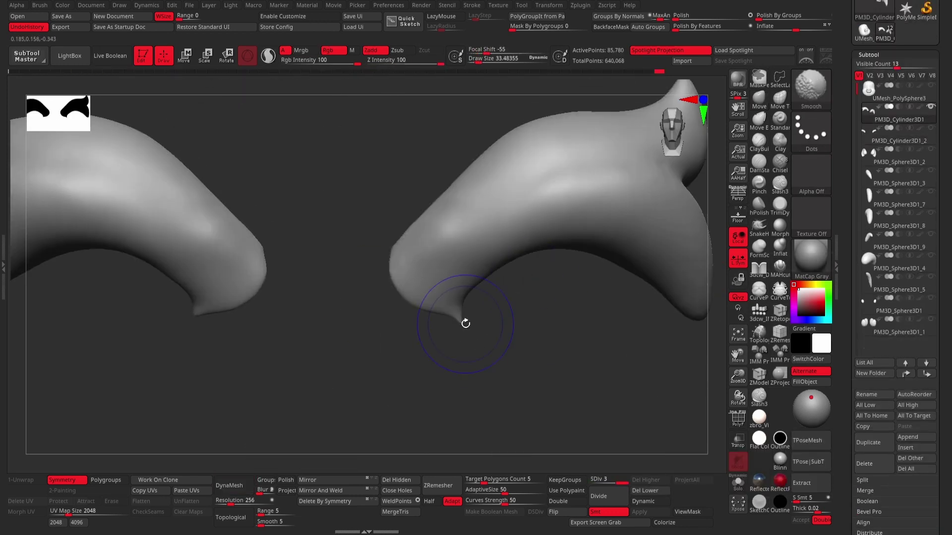
{"action": "key", "text": "space"}
Select the ear subtool, frame it and show its polygroup wireframe.
{"action": "key", "text": "f"}
{"action": "left_click", "coordinate": [738, 483]}
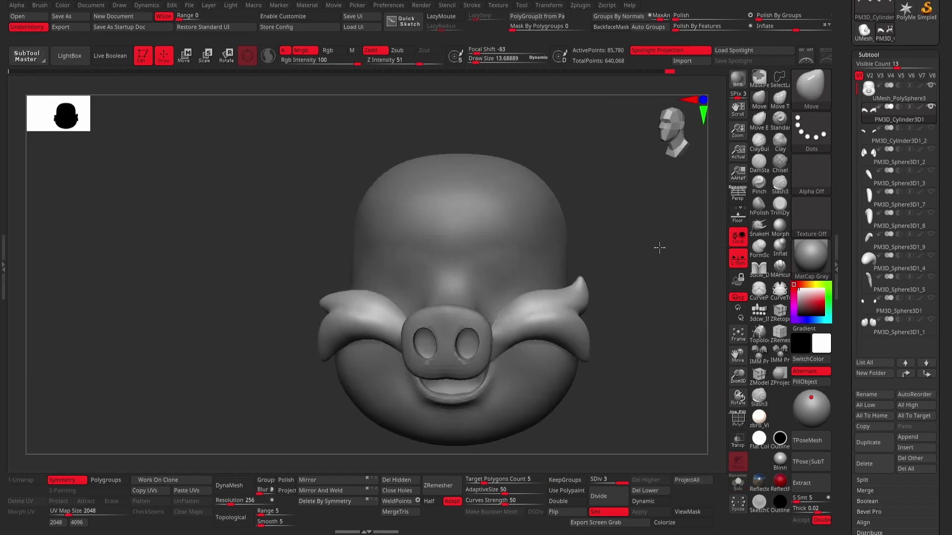
{"action": "left_click", "coordinate": [371, 254], "text": "alt"}
{"action": "key", "text": "f"}
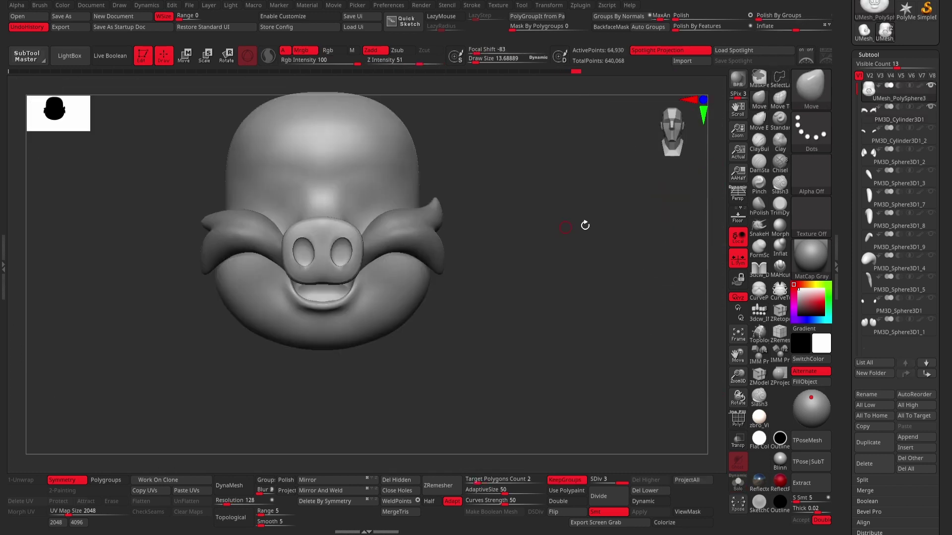
{"action": "left_click", "coordinate": [872, 149]}
{"action": "key", "text": "f"}
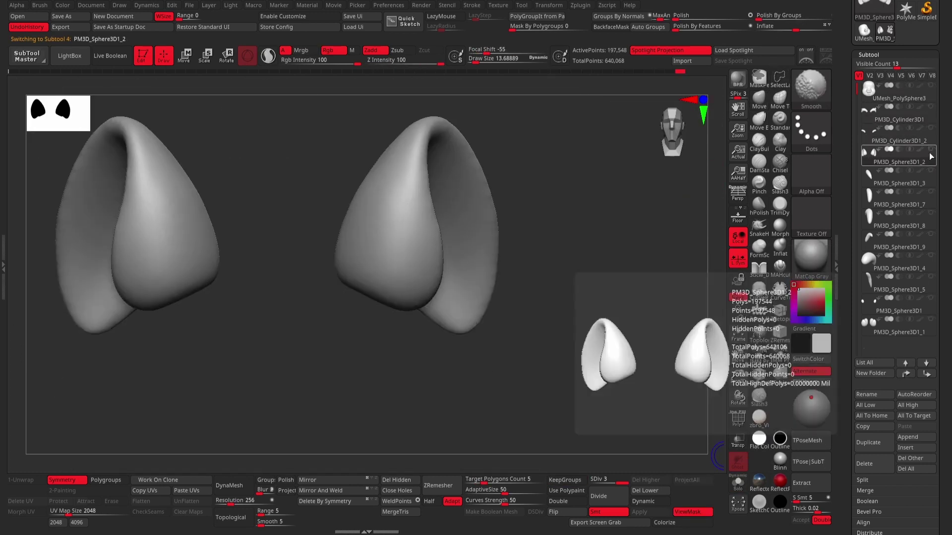
{"action": "key", "text": "shift+f"}
Duplicate the ear subtool and run ZRemesher on the ears twice.
{"action": "left_click", "coordinate": [876, 442]}
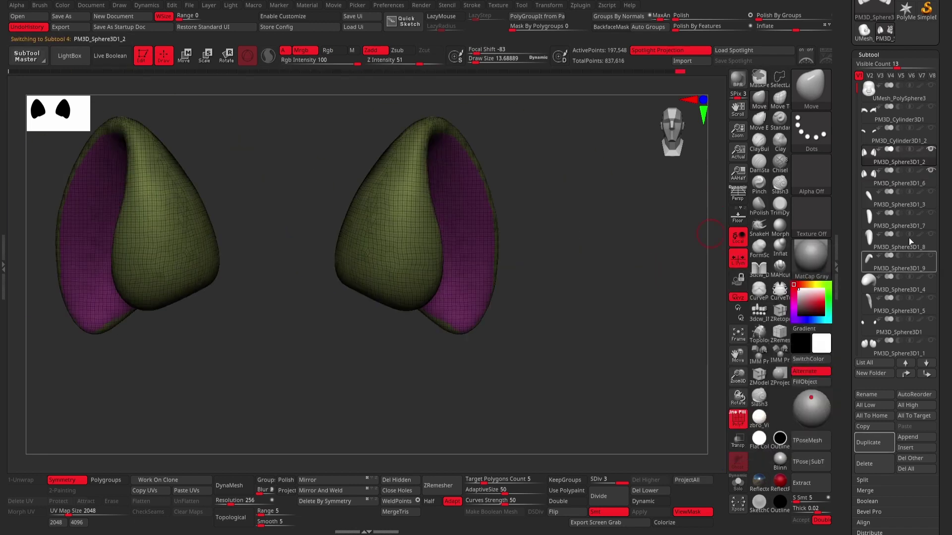
{"action": "left_click_drag", "start_coordinate": [859, 89], "coordinate": [859, 158]}
{"action": "key", "text": "ctrl+shift+r"}
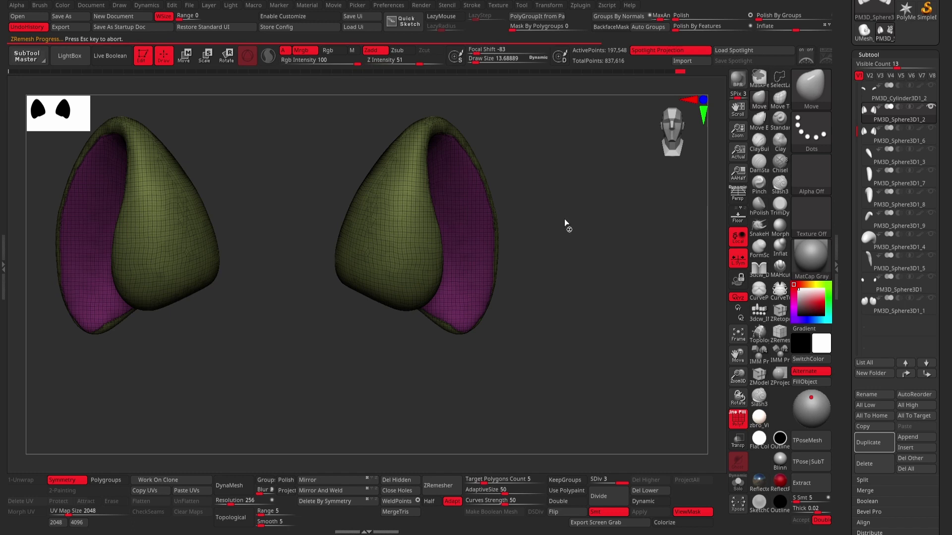
{"action": "key", "text": "ctrl+shift+r"}
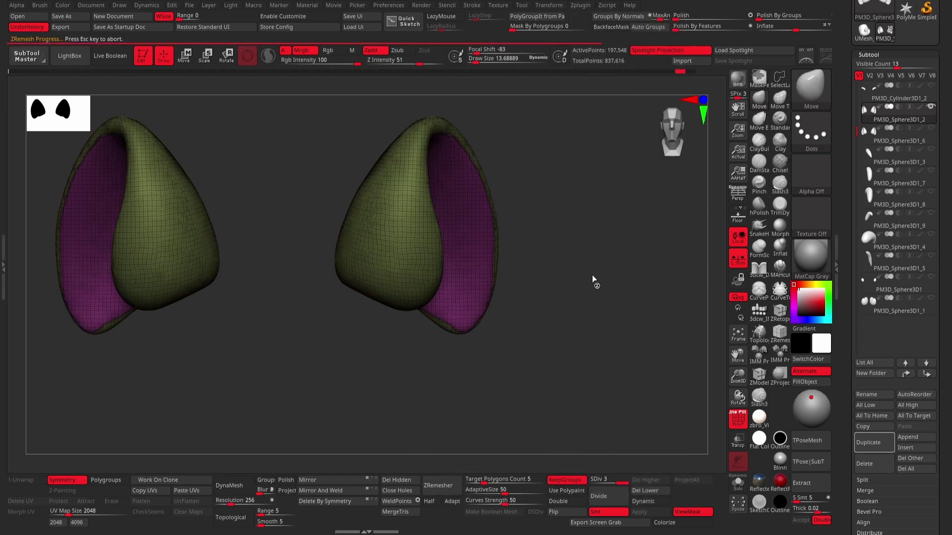
{"action": "scroll", "coordinate": [879, 473], "scroll_direction": "down", "scroll_amount": 2}
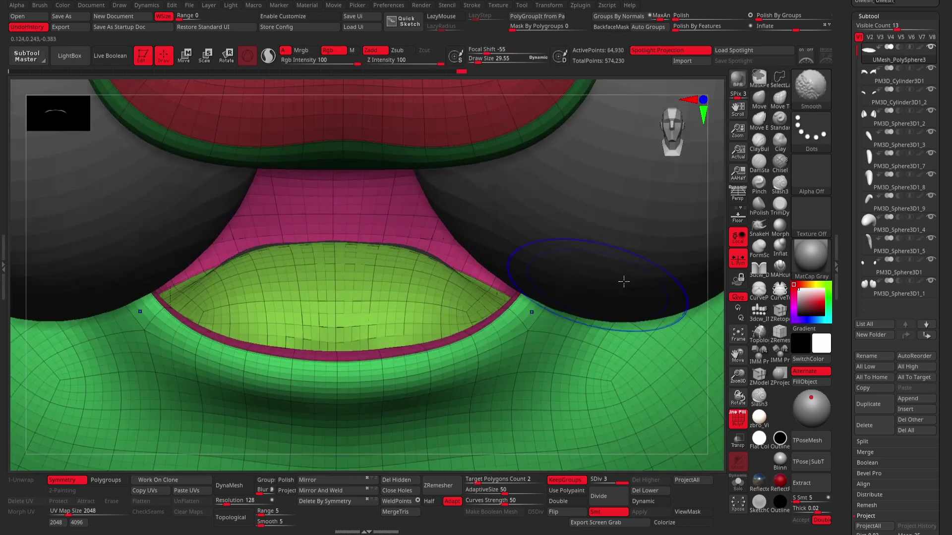
Drop the lip mesh to its lowest subdivision, ZRemesh it, then undo the bad remesh.
{"action": "key", "text": "ctrl+d"}
{"action": "key", "text": "shift+f"}
{"action": "key", "text": "shift+f"}
{"action": "key", "text": "shift+d"}
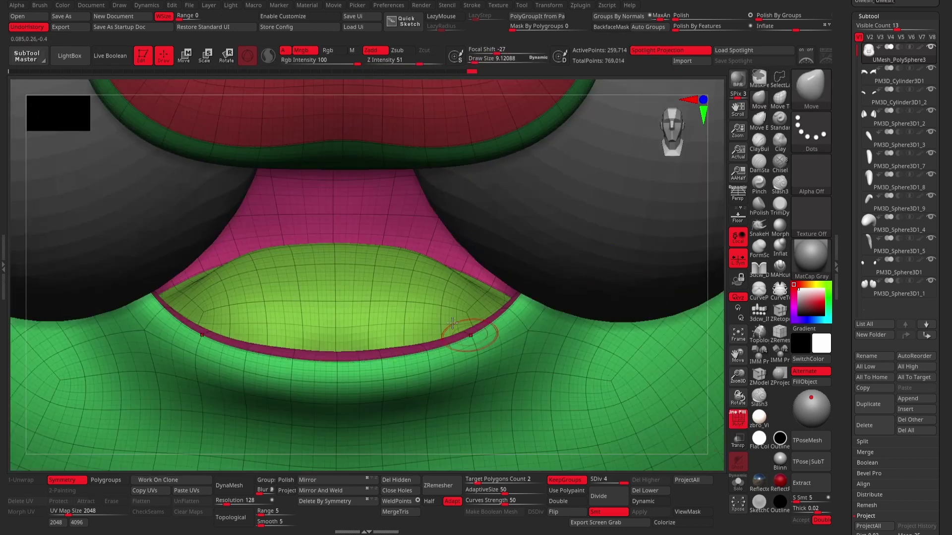
{"action": "key", "text": "shift+d"}
{"action": "key", "text": "shift+d"}
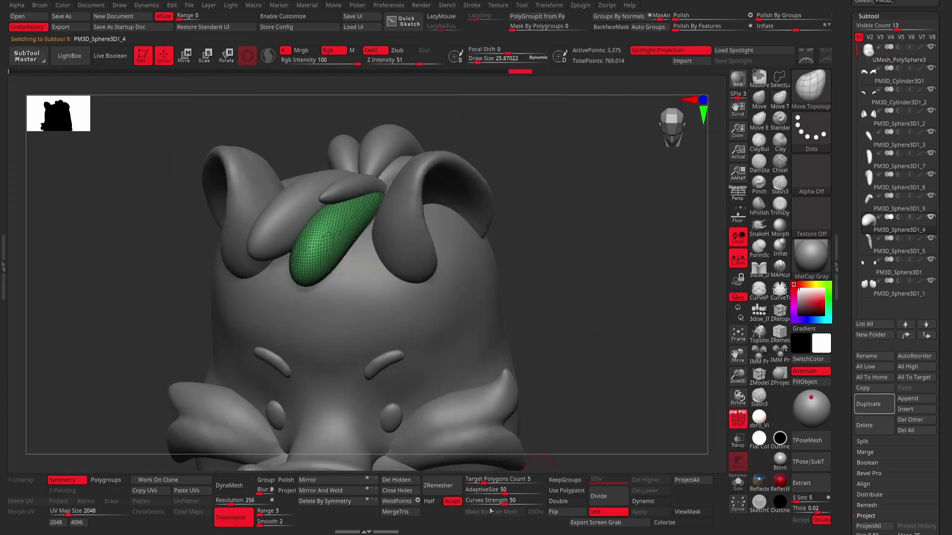
{"action": "left_click", "coordinate": [451, 483]}
{"action": "left_click_drag", "start_coordinate": [619, 347], "coordinate": [630, 273]}
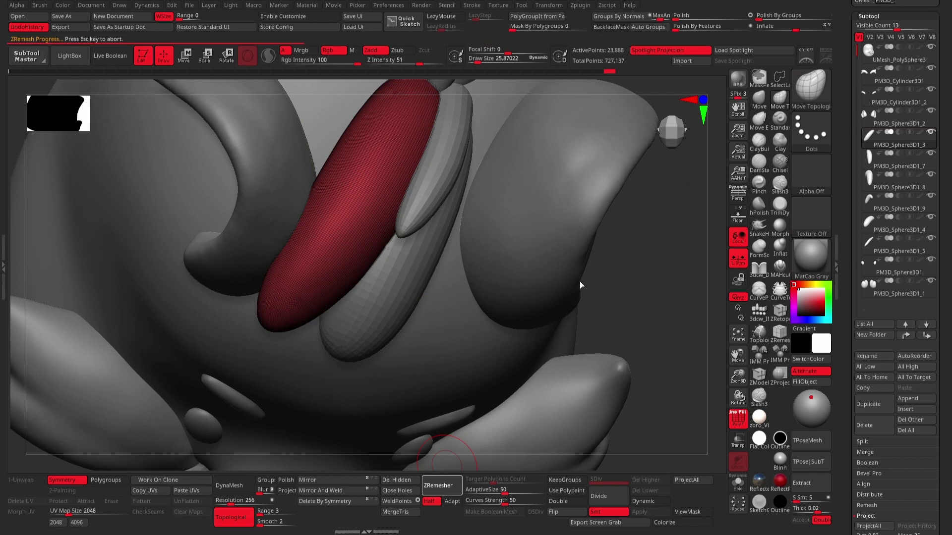
{"action": "key", "text": "ctrl+z"}
{"action": "key", "text": "ctrl+z"}
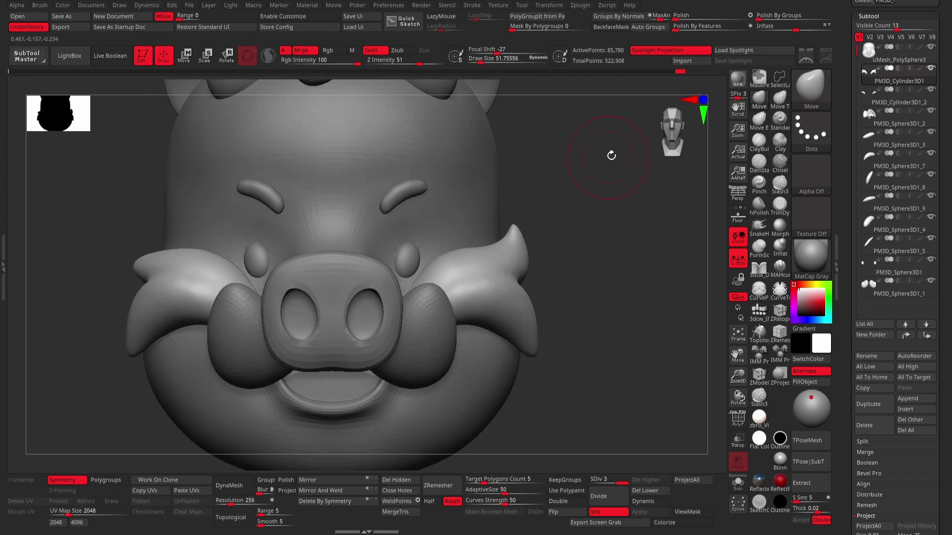
Snapshot the head on the canvas in front and three-quarter views.
{"action": "mouse_move", "coordinate": [599, 213]}
{"action": "left_mouse_down"}
{"action": "mouse_move", "coordinate": [544, 263]}
{"action": "mouse_move", "coordinate": [382, 246]}
{"action": "mouse_move", "coordinate": [567, 267]}
{"action": "left_mouse_up"}
{"action": "key", "text": "shift+s"}
{"action": "left_click_drag", "start_coordinate": [674, 124], "coordinate": [723, 255]}
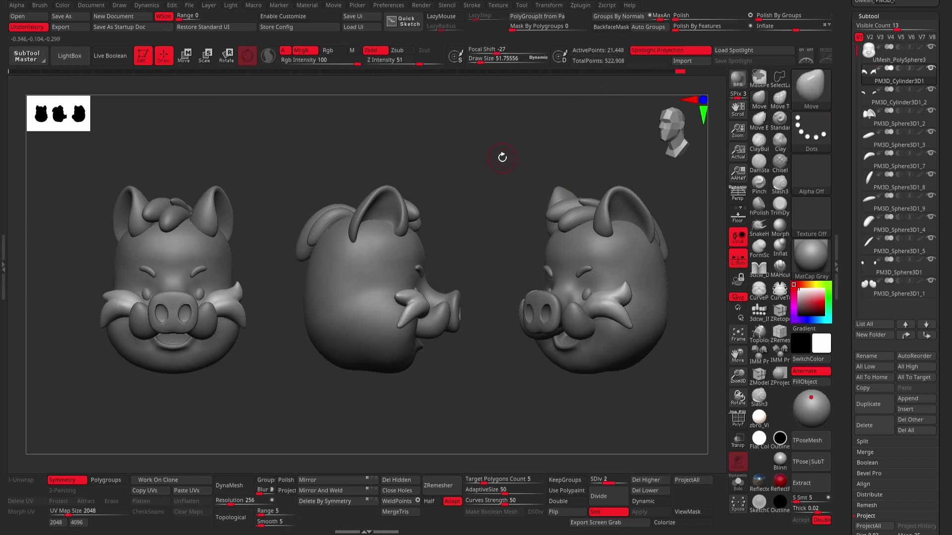
{"action": "left_click_drag", "start_coordinate": [502, 157], "coordinate": [518, 144], "text": "shift"}
Clear the snapshots, frame the head and bring up the Texture import picker.
{"action": "key", "text": "ctrl+n"}
{"action": "key", "text": "f"}
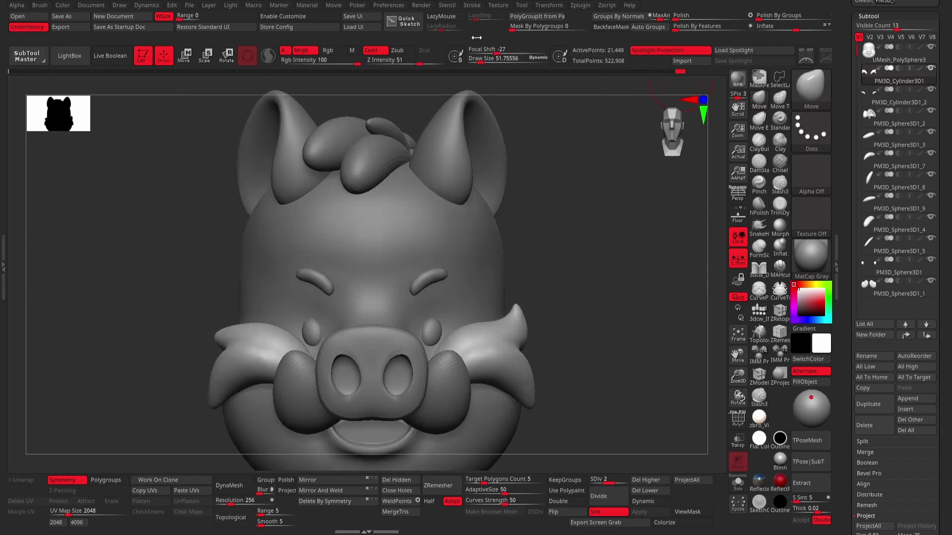
{"action": "left_click", "coordinate": [498, 5]}
{"action": "left_click", "coordinate": [524, 112]}
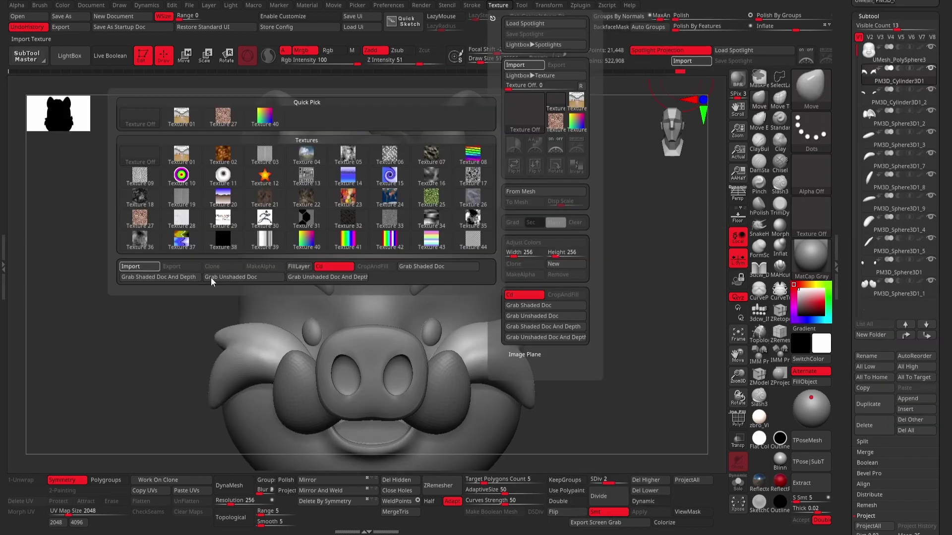
Solo the head and mask the area around the nose and mouth.
{"action": "left_click_drag", "start_coordinate": [737, 375], "coordinate": [736, 383]}
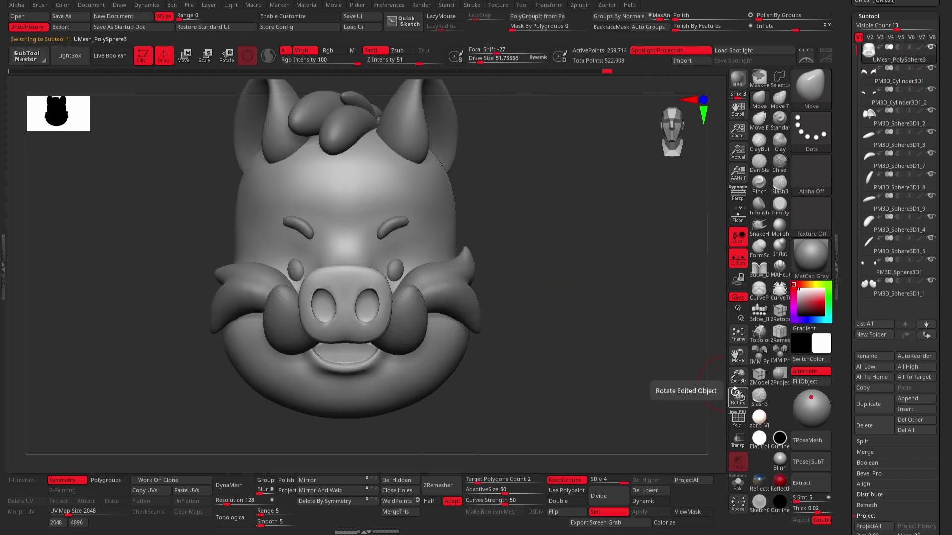
{"action": "key", "text": "shift+f"}
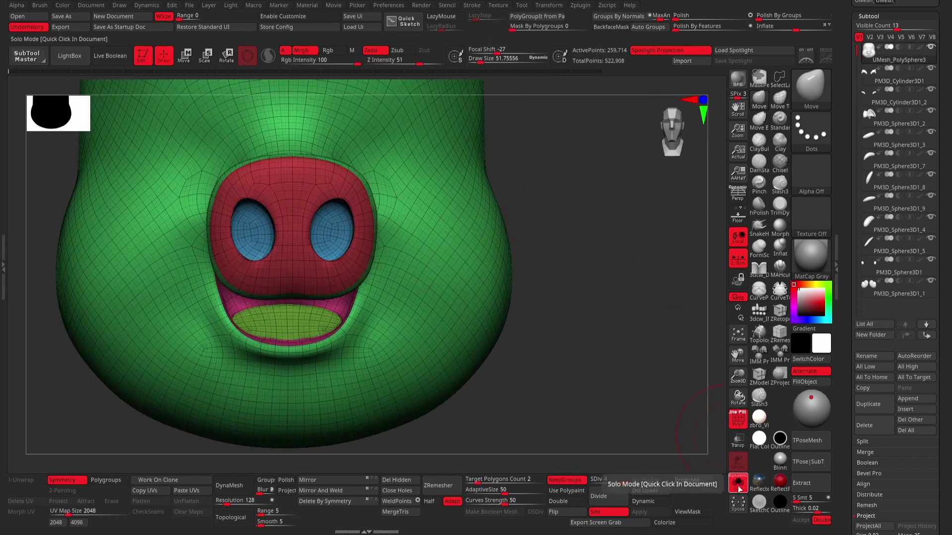
{"action": "key", "text": "shift+f"}
{"action": "right_click_drag", "start_coordinate": [578, 244], "coordinate": [378, 251], "text": "ctrl"}
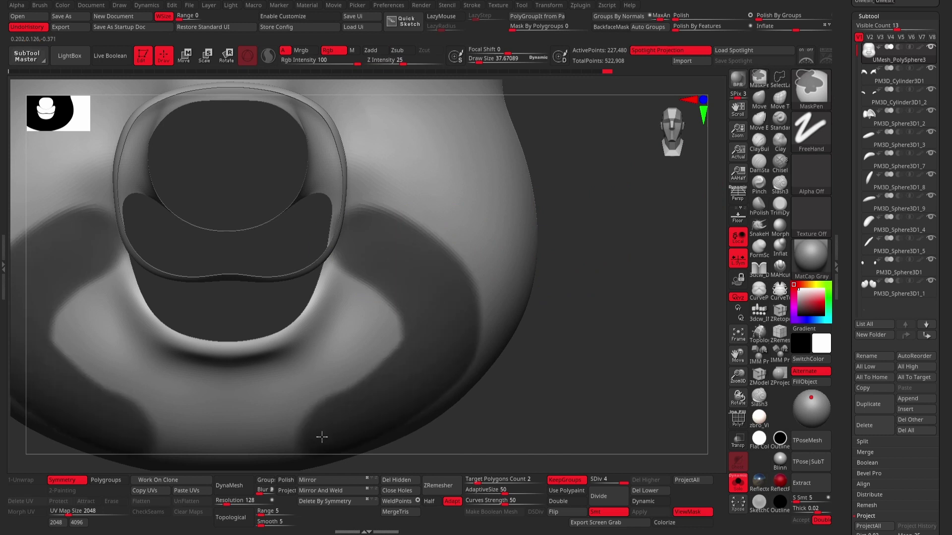
{"action": "mouse_move", "coordinate": [244, 400]}
{"action": "right_mouse_down"}
{"action": "mouse_move", "coordinate": [622, 269]}
{"action": "mouse_move", "coordinate": [425, 189]}
{"action": "right_mouse_up"}
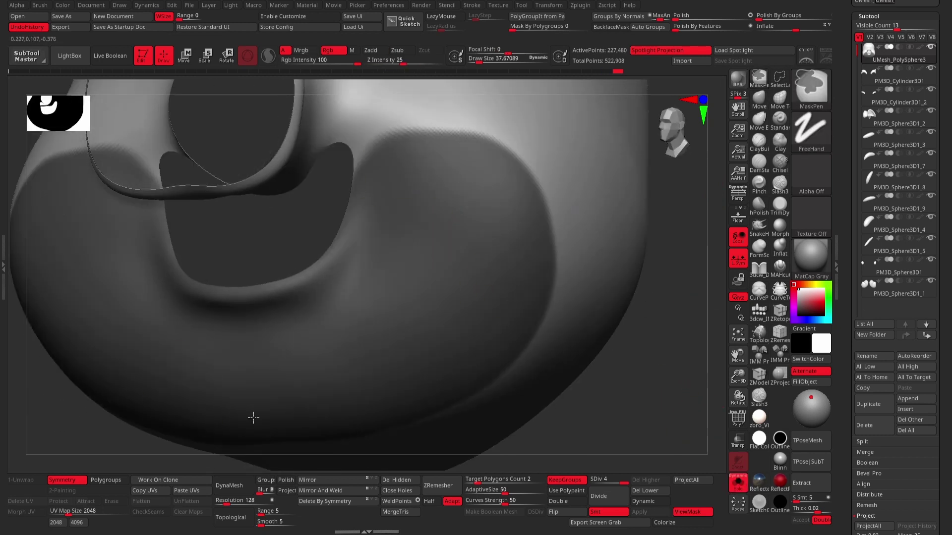
{"action": "mouse_move", "coordinate": [520, 181]}
{"action": "right_mouse_down"}
{"action": "mouse_move", "coordinate": [531, 261]}
{"action": "mouse_move", "coordinate": [695, 322]}
{"action": "mouse_move", "coordinate": [556, 75]}
{"action": "mouse_move", "coordinate": [476, 163]}
{"action": "mouse_move", "coordinate": [60, 383]}
{"action": "mouse_move", "coordinate": [655, 297]}
{"action": "mouse_move", "coordinate": [459, 358]}
{"action": "mouse_move", "coordinate": [620, 329]}
{"action": "mouse_move", "coordinate": [557, 314]}
{"action": "mouse_move", "coordinate": [637, 233]}
{"action": "right_mouse_up"}
Overlay the painted boar reference image on the canvas as a Spotlight image.
{"action": "key", "text": "shift+f"}
{"action": "left_click", "coordinate": [498, 4]}
{"action": "left_click", "coordinate": [525, 327]}
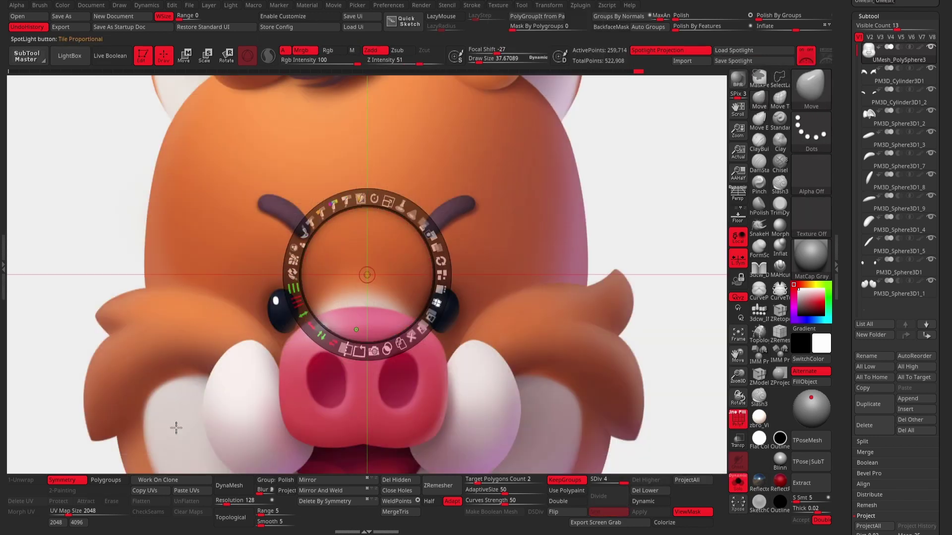
Enable Mrgb with the zbro_Viewport material and project the Spotlight reference colours onto the model.
{"action": "key", "text": "shift+z"}
{"action": "right_click_drag", "start_coordinate": [586, 319], "coordinate": [442, 319]}
{"action": "left_click", "coordinate": [442, 318], "text": "ctrl+shift"}
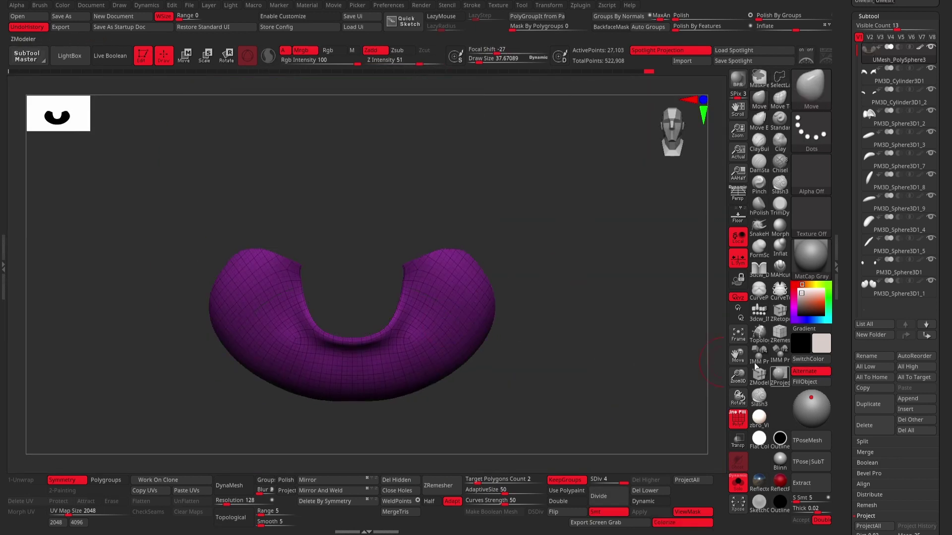
{"action": "left_click", "coordinate": [301, 50]}
{"action": "left_click", "coordinate": [759, 418]}
{"action": "left_click", "coordinate": [612, 276], "text": "ctrl+shift"}
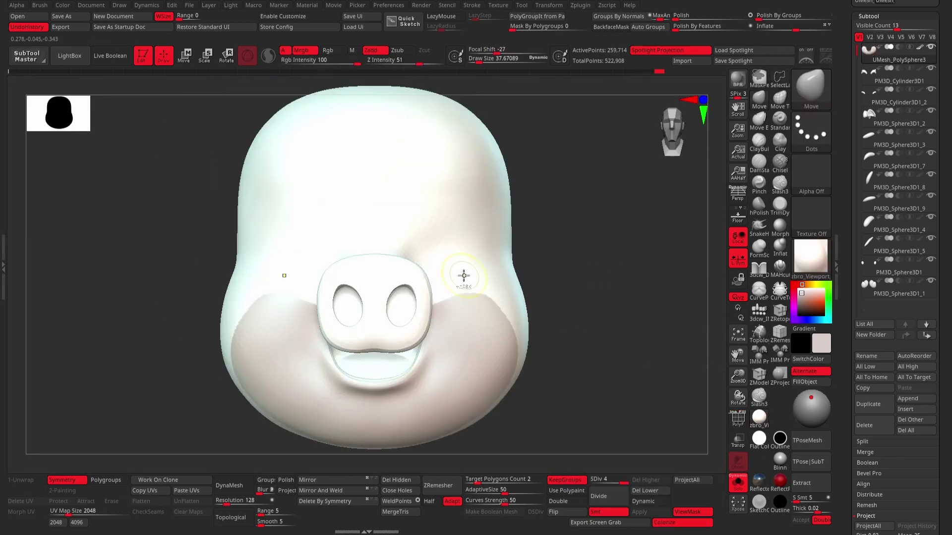
{"action": "key", "text": "shift+z"}
{"action": "key", "text": "z"}
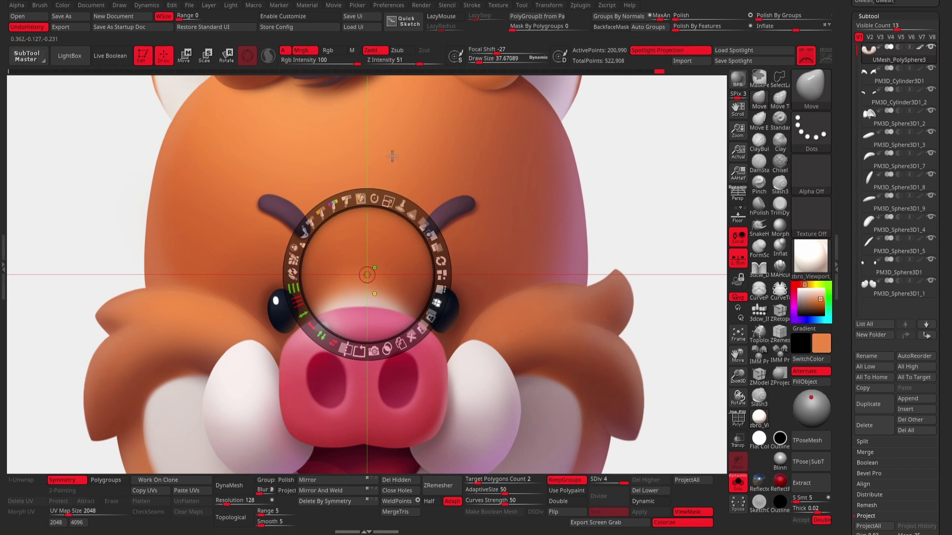
{"action": "key", "text": "shift+z"}
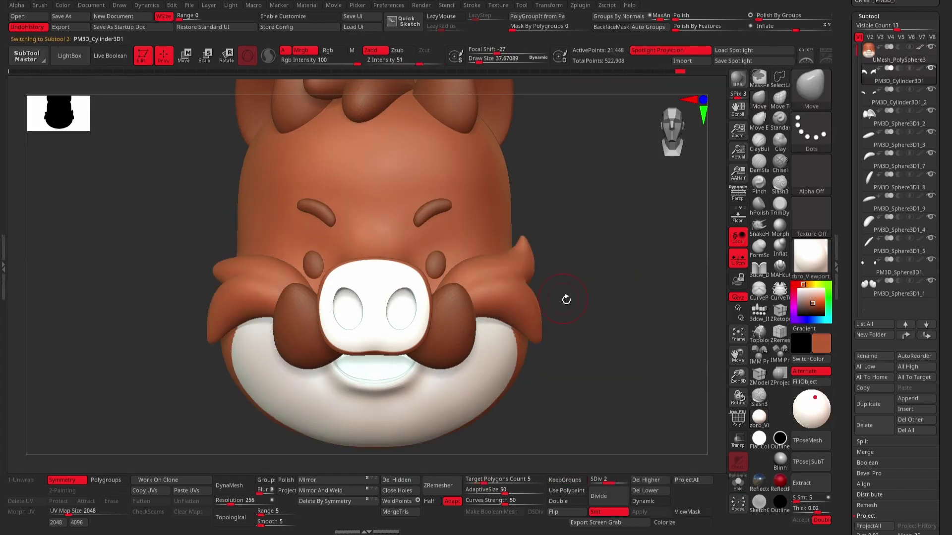
Pick a deep crimson and paint the pink snout and mouth parts.
{"action": "left_click_drag", "start_coordinate": [577, 201], "coordinate": [457, 340]}
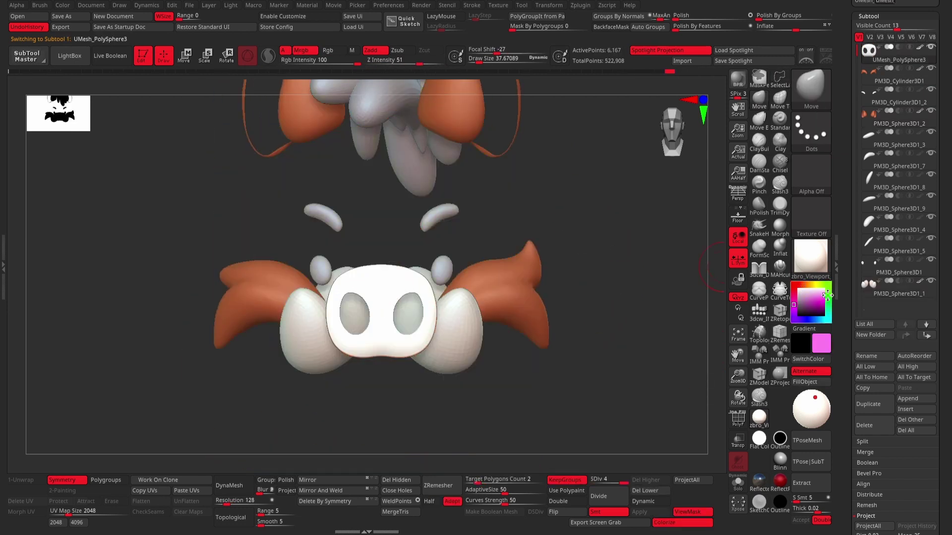
{"action": "left_click_drag", "start_coordinate": [825, 295], "coordinate": [822, 304]}
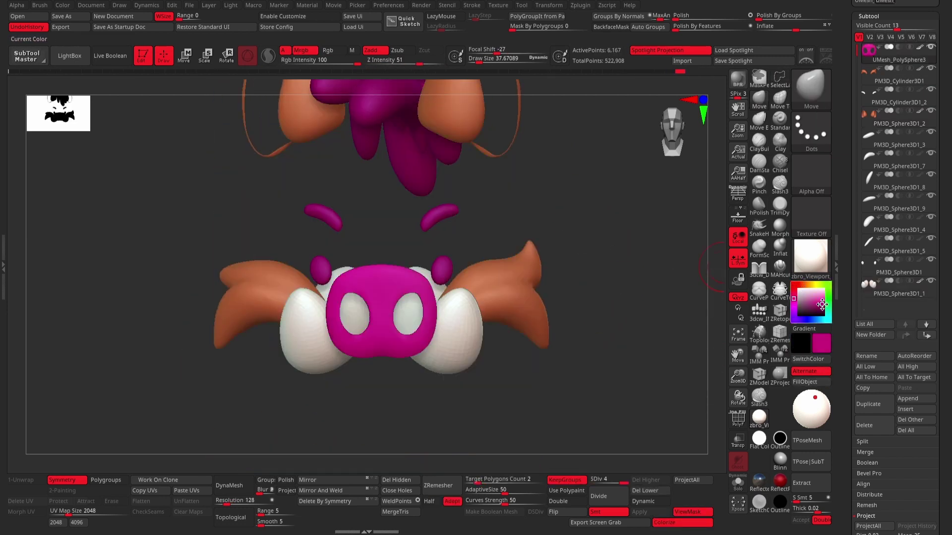
{"action": "key", "text": "shift+z"}
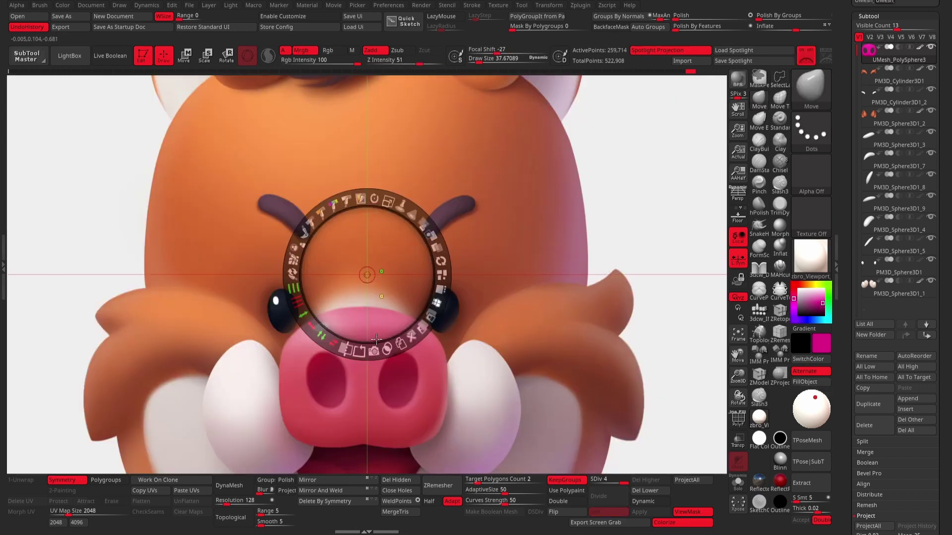
{"action": "key", "text": "shift+z"}
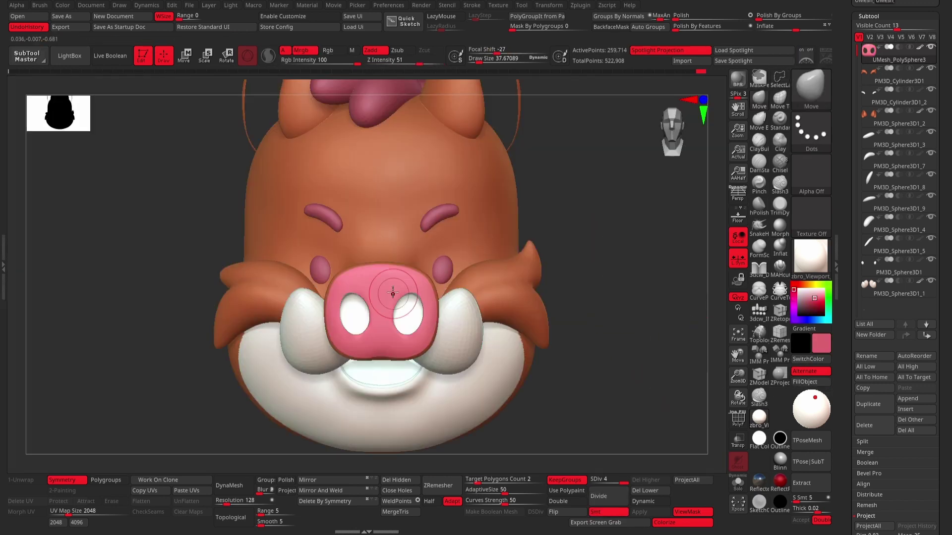
{"action": "left_click", "coordinate": [818, 300]}
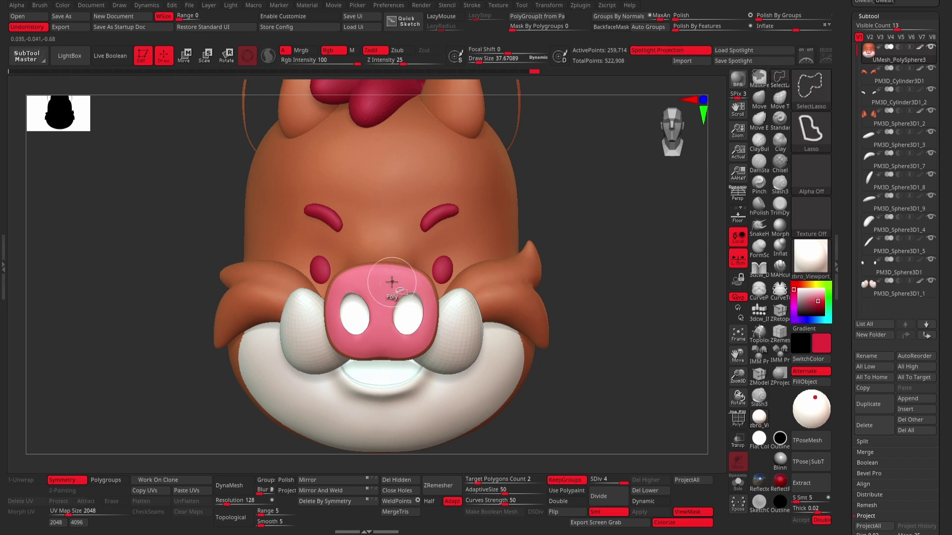
{"action": "left_click", "coordinate": [391, 282], "text": "ctrl+shift"}
{"action": "left_click", "coordinate": [588, 230], "text": "ctrl+shift"}
{"action": "left_click", "coordinate": [390, 371], "text": "ctrl+shift"}
Apply the ToyPlastic material to the hair piece.
{"action": "left_click_drag", "start_coordinate": [588, 229], "coordinate": [658, 325]}
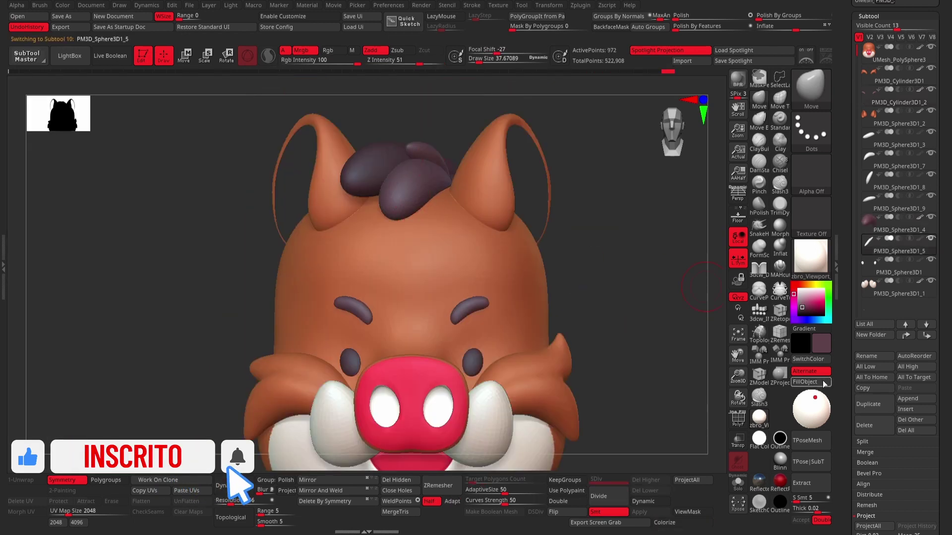
{"action": "left_click_drag", "start_coordinate": [644, 159], "coordinate": [645, 278]}
{"action": "left_click", "coordinate": [501, 240], "text": "alt"}
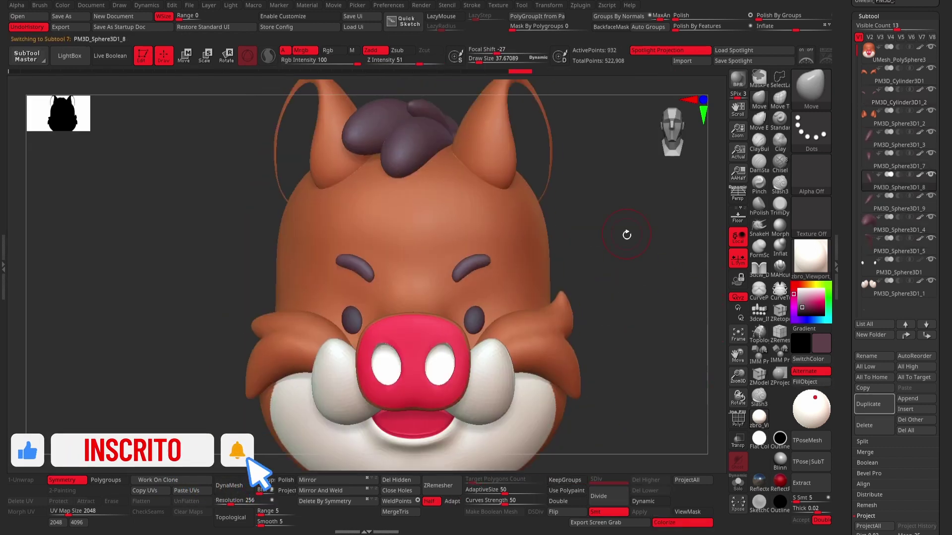
{"action": "key", "text": "m"}
{"action": "left_click", "coordinate": [422, 466]}
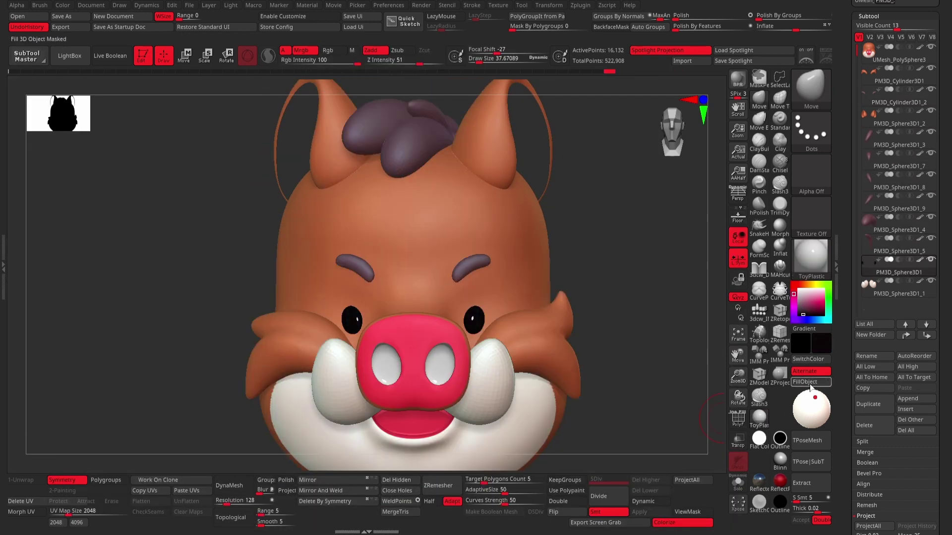
{"action": "mouse_move", "coordinate": [569, 266]}
{"action": "left_mouse_down"}
{"action": "mouse_move", "coordinate": [600, 217]}
{"action": "mouse_move", "coordinate": [609, 221]}
{"action": "left_mouse_up"}
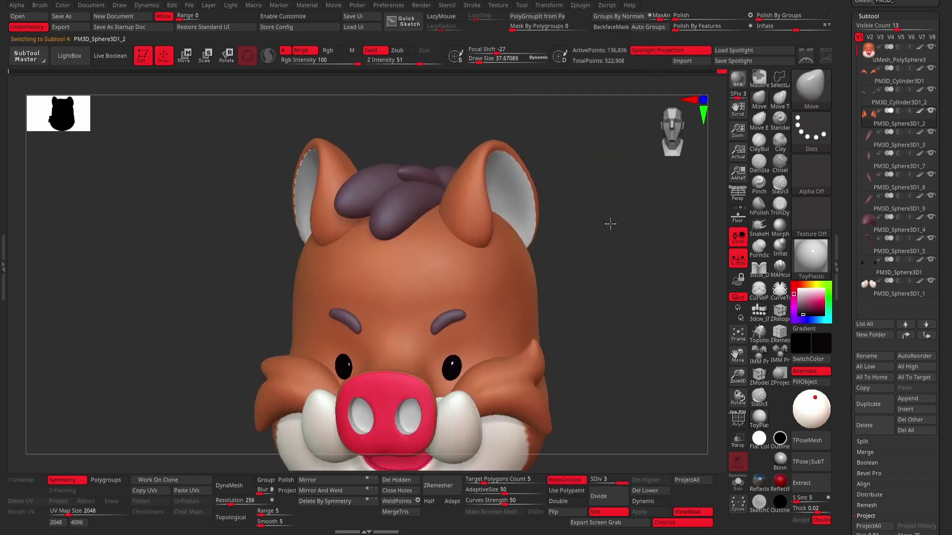
Select the jaw and main head pieces and pick a darker red colour.
{"action": "left_click", "coordinate": [497, 377], "text": "alt"}
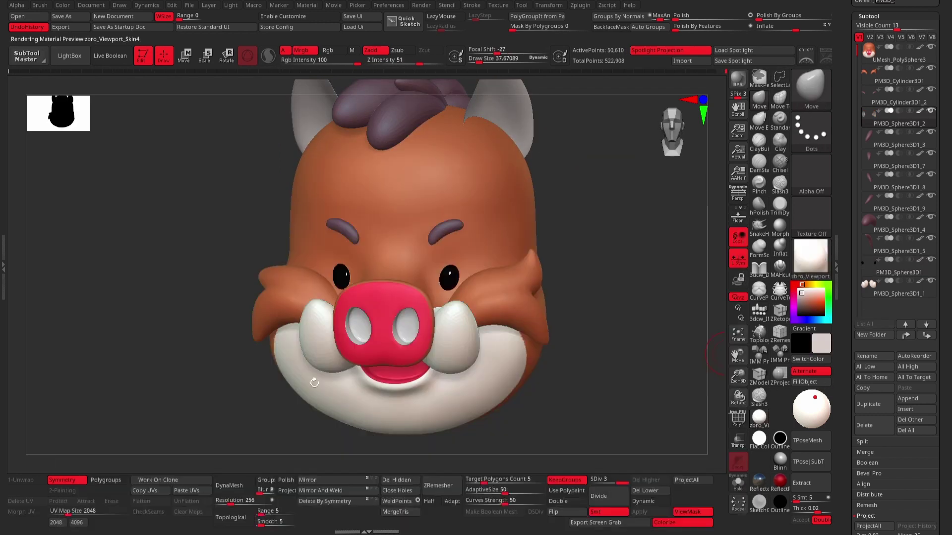
{"action": "mouse_move", "coordinate": [585, 257]}
{"action": "left_mouse_down"}
{"action": "mouse_move", "coordinate": [605, 223]}
{"action": "mouse_move", "coordinate": [570, 222]}
{"action": "left_mouse_up"}
{"action": "left_click", "coordinate": [418, 313], "text": "alt"}
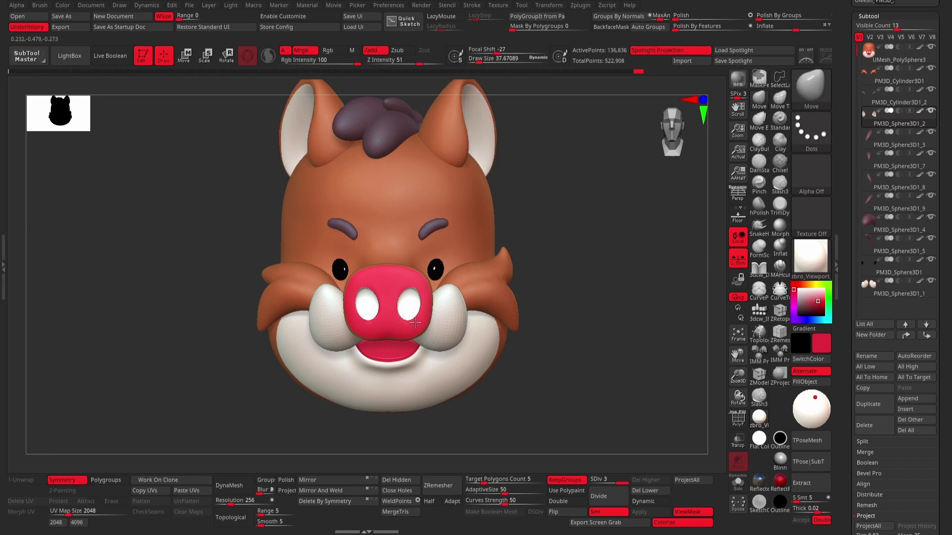
{"action": "left_click", "coordinate": [822, 309]}
{"action": "mouse_move", "coordinate": [646, 353]}
{"action": "left_mouse_down"}
{"action": "mouse_move", "coordinate": [618, 240]}
{"action": "mouse_move", "coordinate": [589, 233]}
{"action": "mouse_move", "coordinate": [637, 235]}
{"action": "mouse_move", "coordinate": [544, 265]}
{"action": "left_mouse_up"}
Snapshot the painted head in three-quarter, front and side-profile views side by side.
{"action": "scroll", "coordinate": [445, 364], "scroll_direction": "up", "scroll_amount": 3}
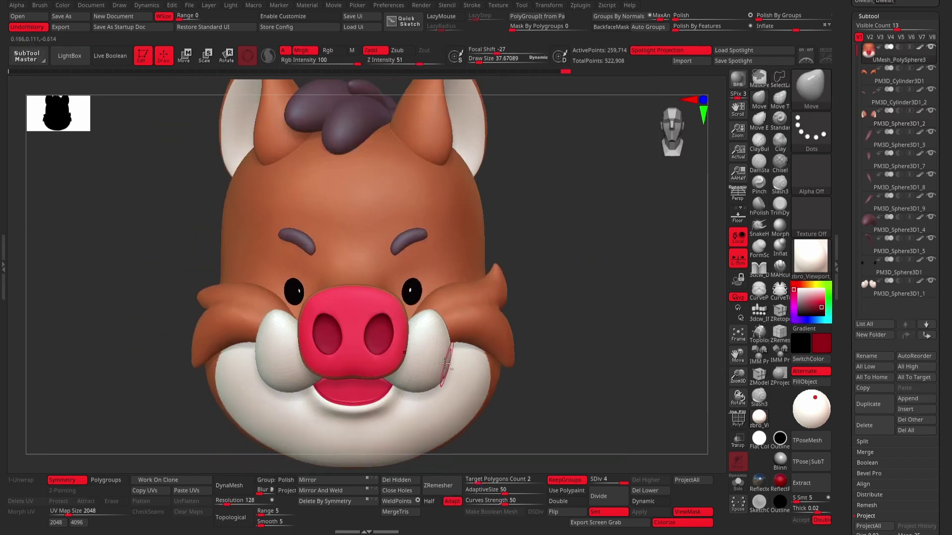
{"action": "left_click_drag", "start_coordinate": [621, 248], "coordinate": [400, 255]}
{"action": "left_click", "coordinate": [401, 255], "text": "alt"}
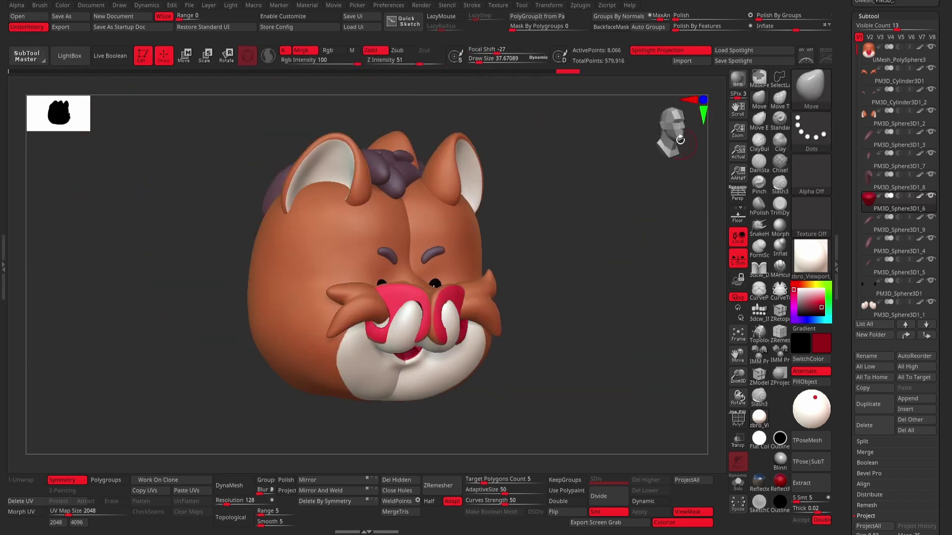
{"action": "left_click_drag", "start_coordinate": [625, 409], "coordinate": [602, 466]}
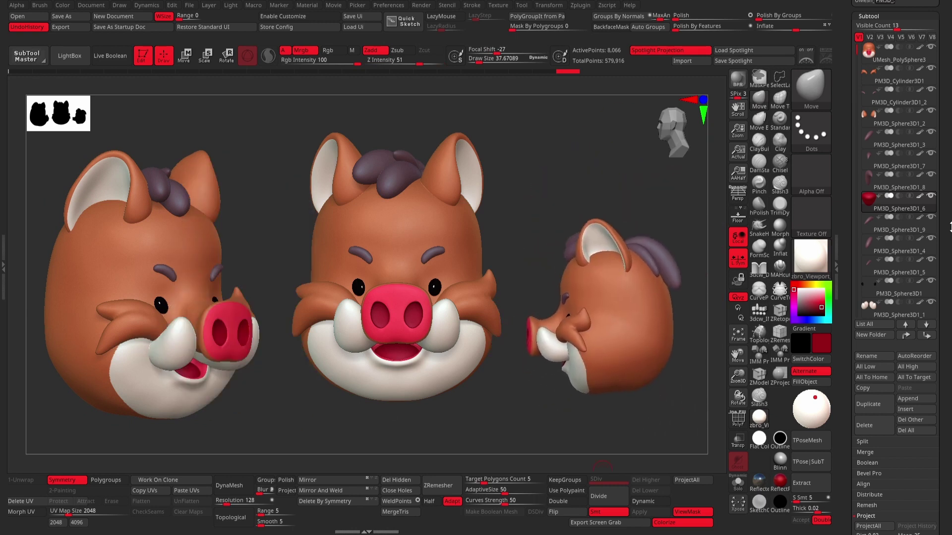